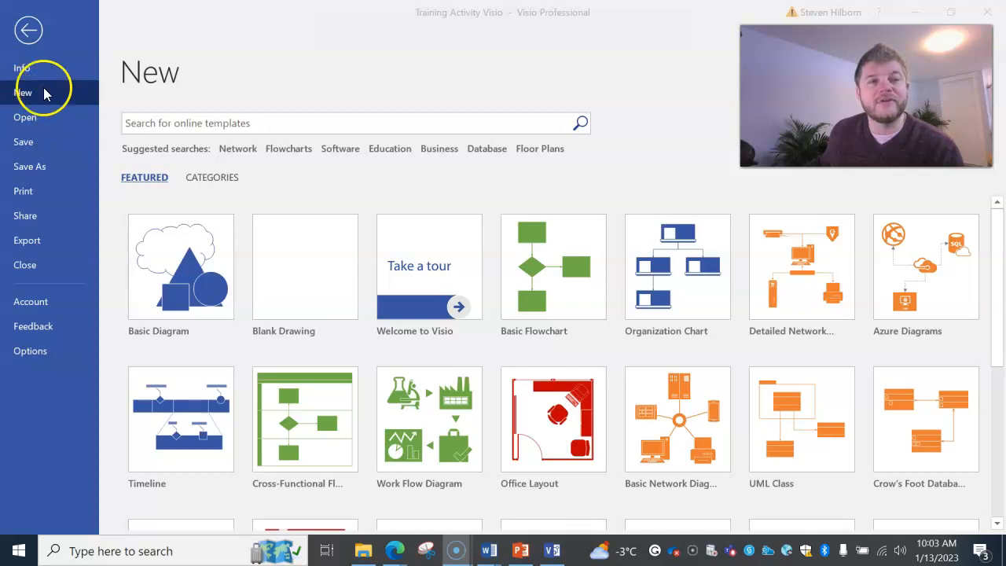
Create a new drawing from the Floor Plan template using US units
scroll(774, 461, "down", 3)
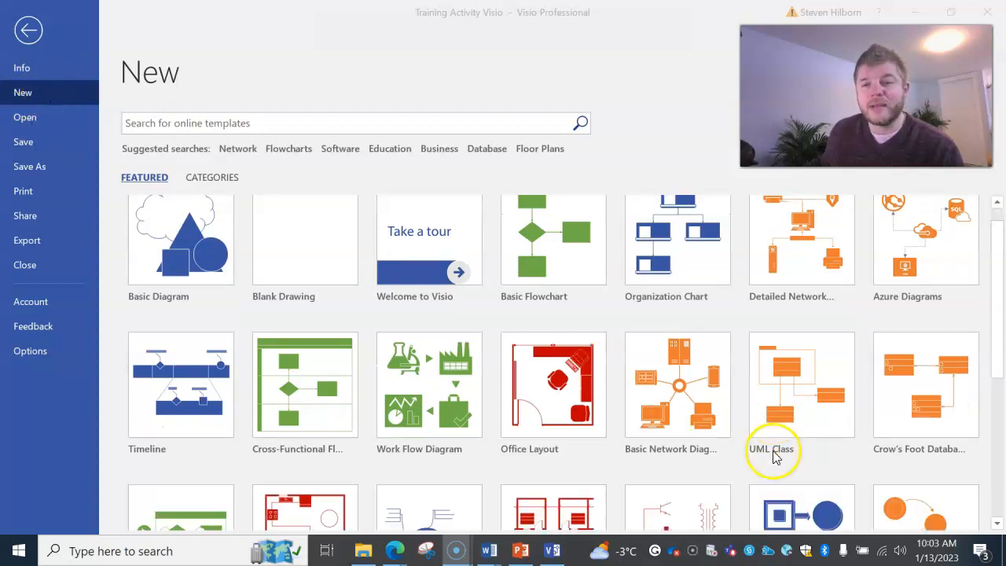
scroll(356, 461, "down", 1)
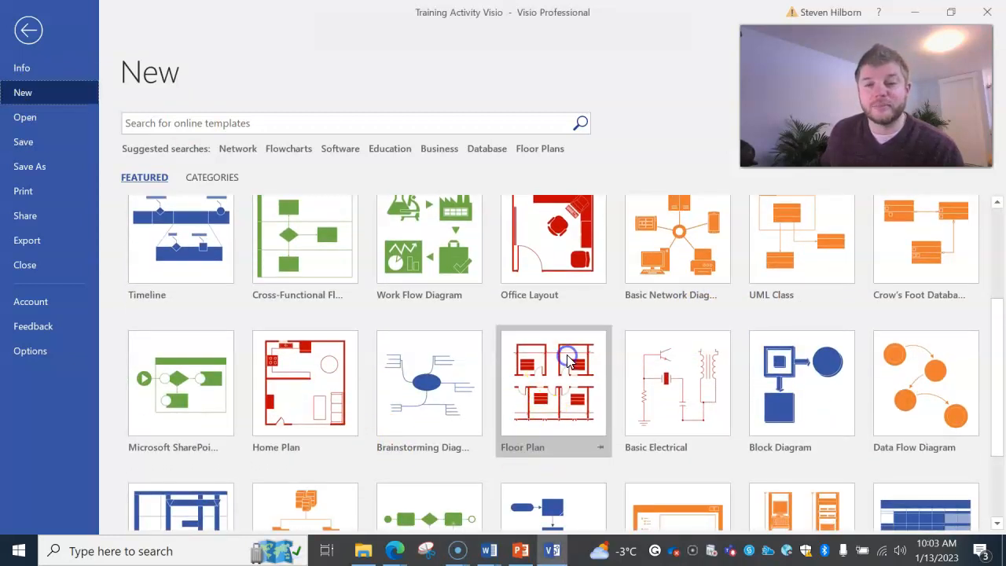
left_click(560, 414)
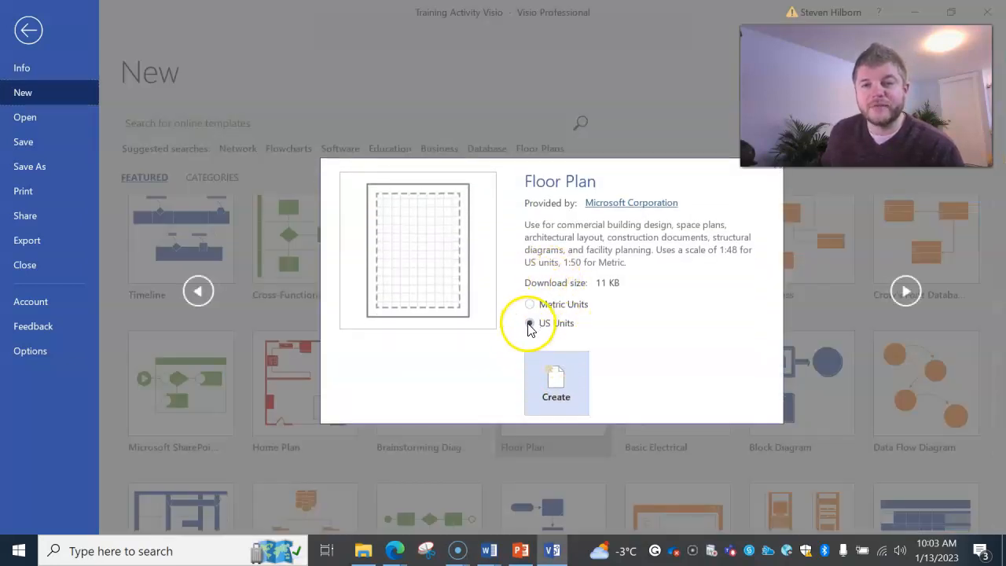
left_click(559, 383)
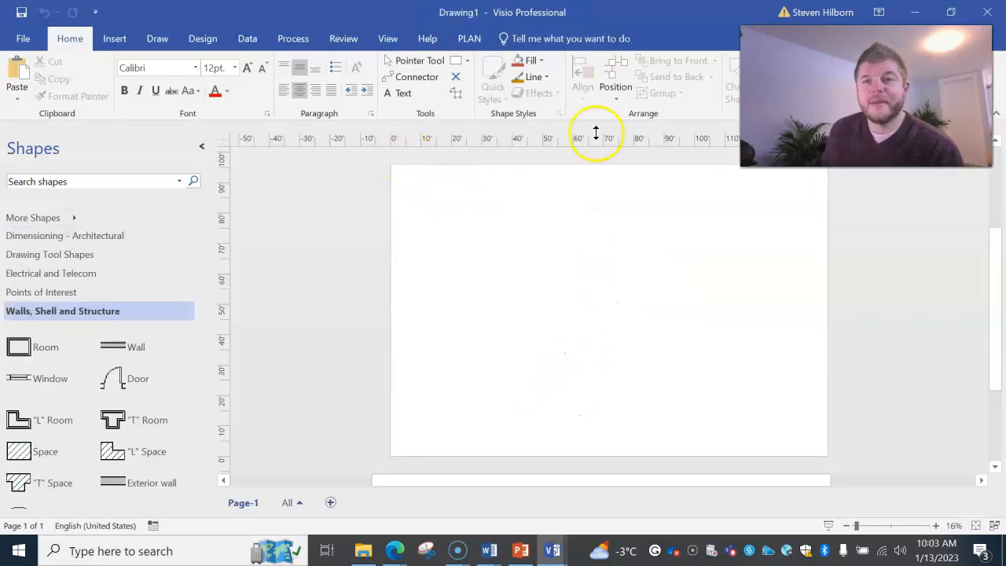
key("alt+p")
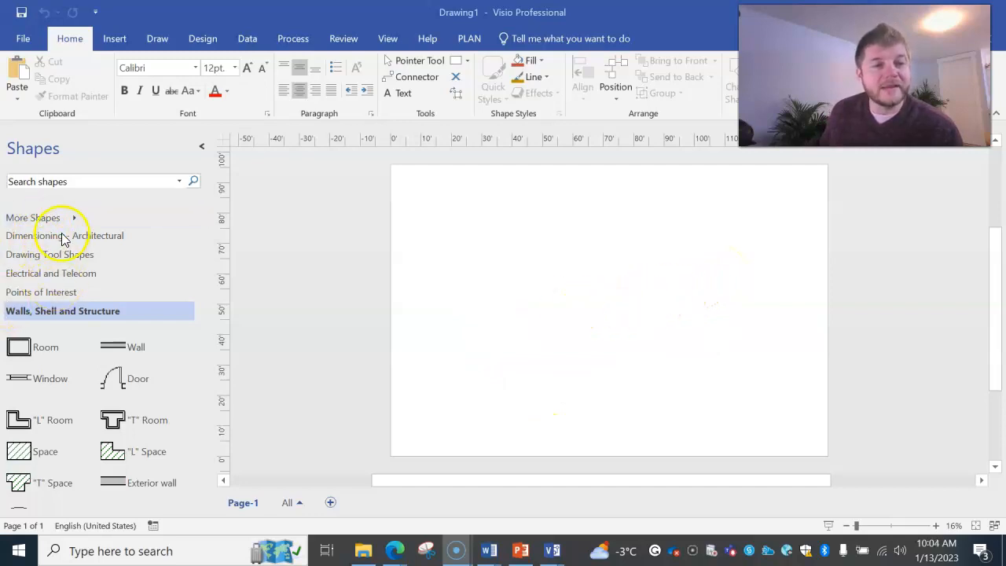
Look through the Points of Interest, Electrical and Telecom, and Drawing Tool Shapes stencils, and return to Walls, Shell and Structure
left_click(57, 292)
left_click(58, 273)
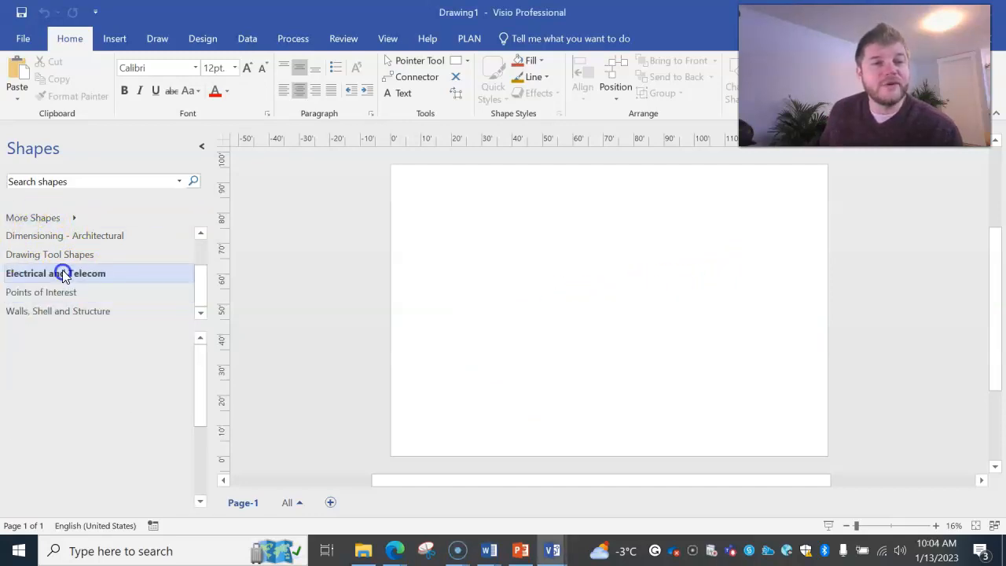
left_click(61, 254)
left_click(78, 311)
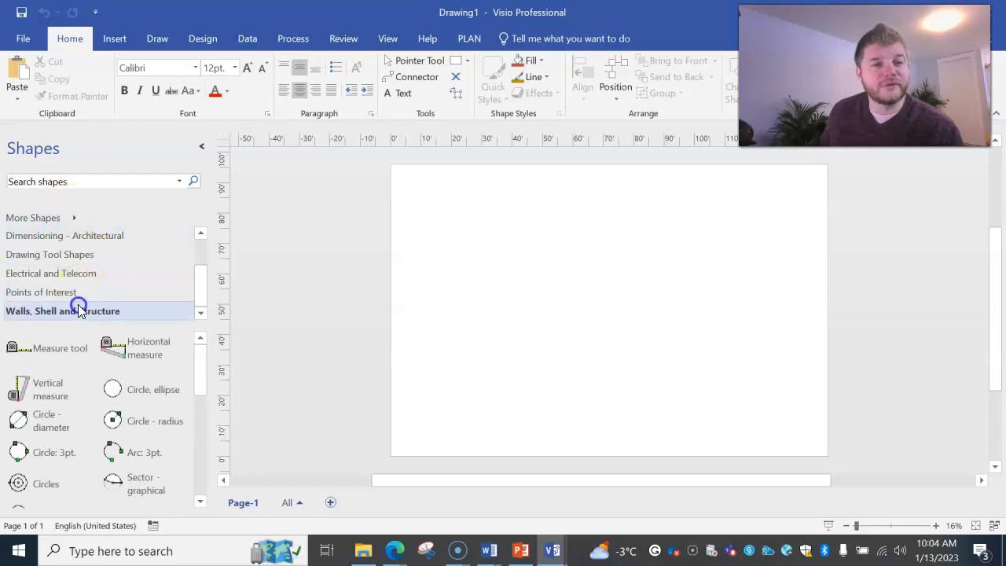
Try placing a room, a wall and a door on the page, and delete all three shapes
left_click_drag(19, 347, 528, 269)
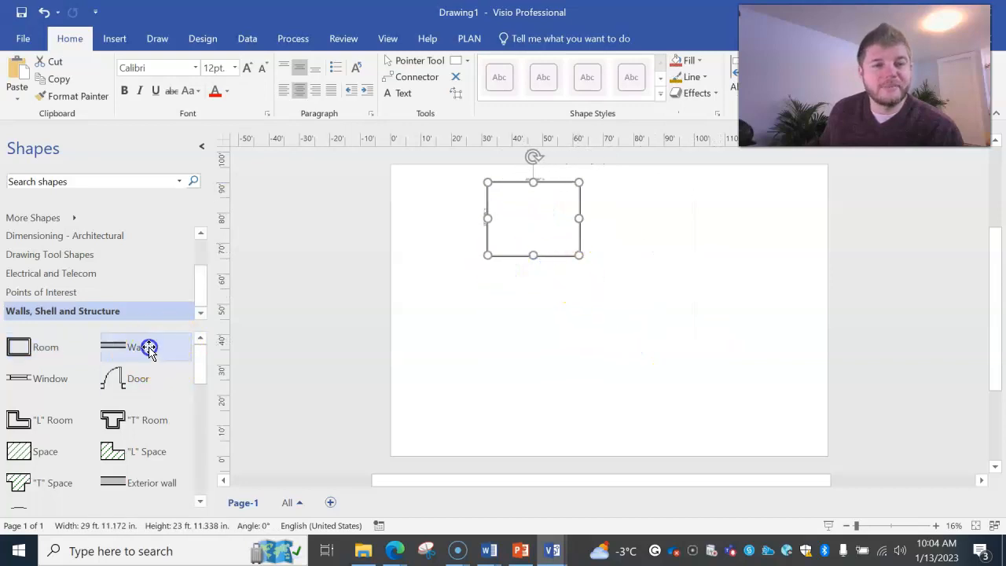
left_click_drag(146, 346, 584, 299)
left_click_drag(119, 401, 532, 250)
left_click(433, 322)
left_click_drag(621, 343, 425, 159)
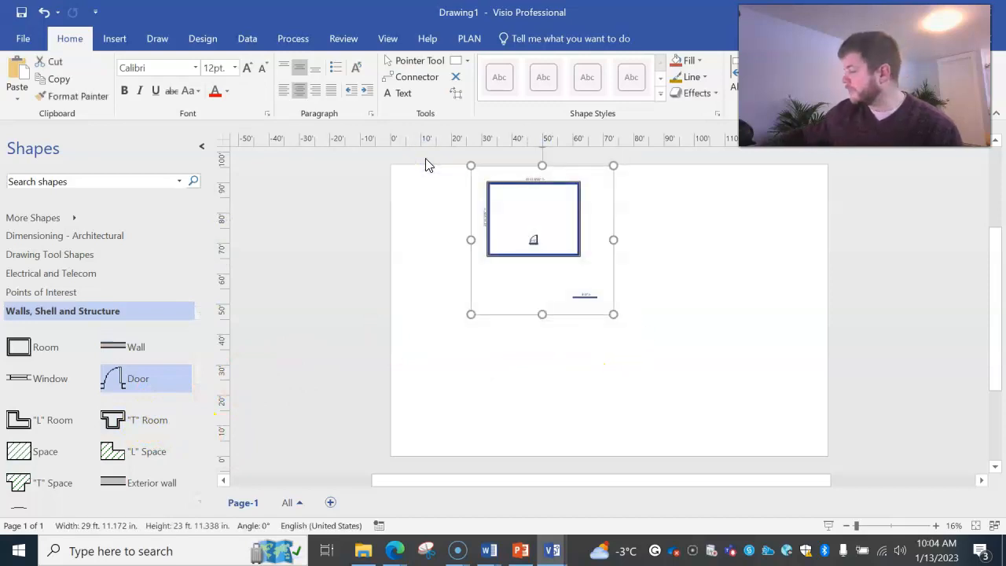
key("Delete")
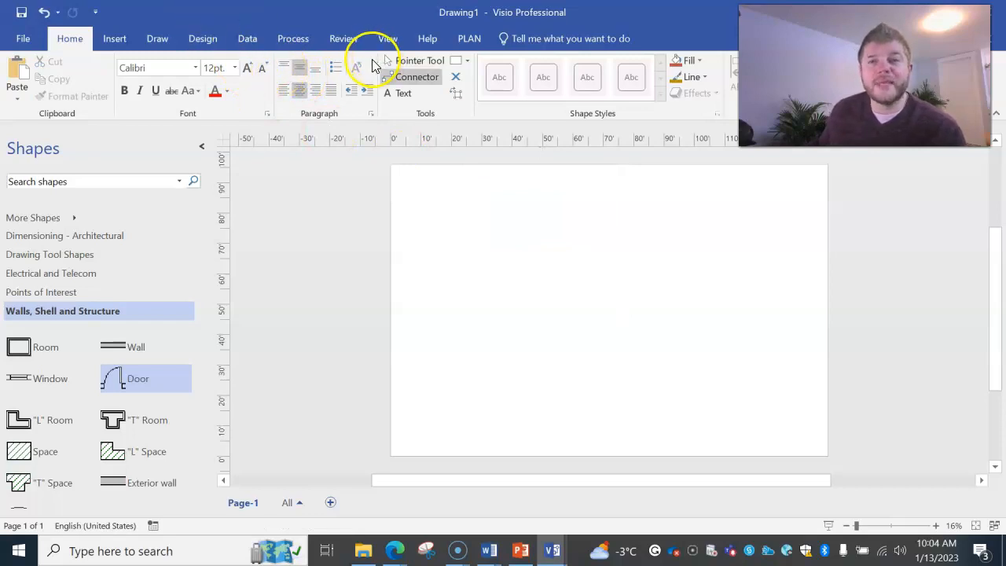
Set the drawing's page size to 20 ft by 20 ft in measurement units
left_click(160, 40)
left_click(200, 38)
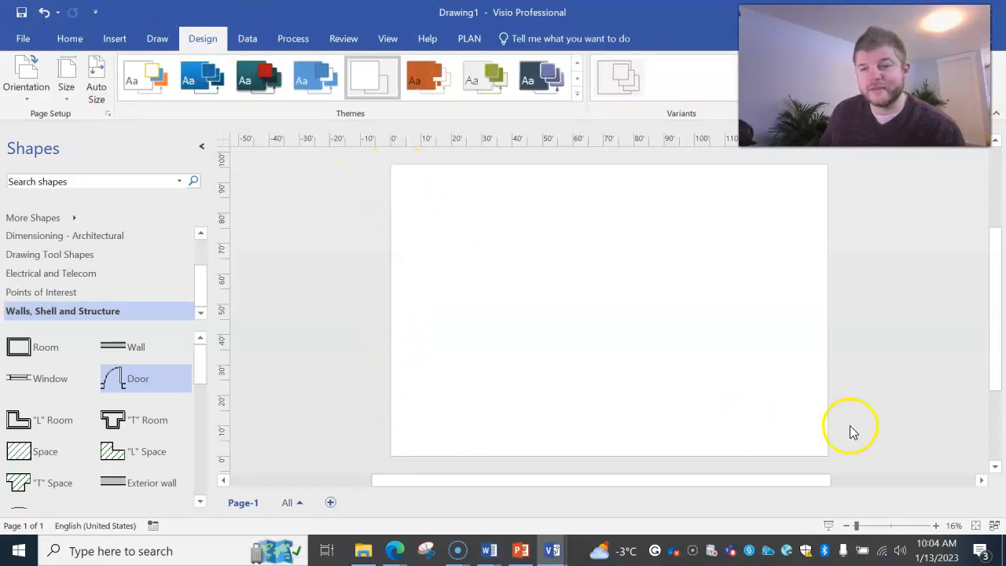
scroll(636, 348, "down", 2)
scroll(644, 353, "up", 2)
scroll(648, 349, "up", 2)
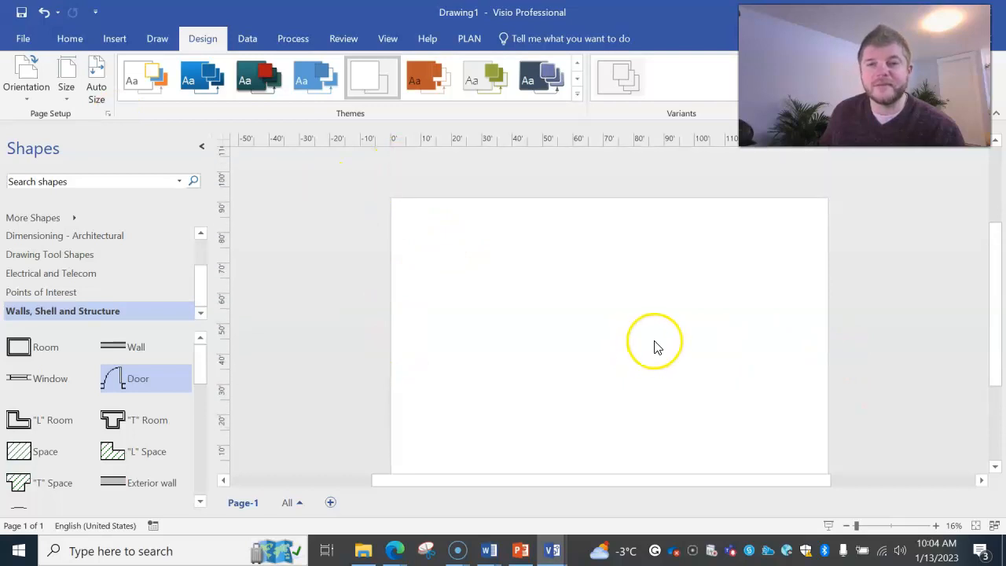
scroll(637, 339, "down", 3)
left_click(111, 116)
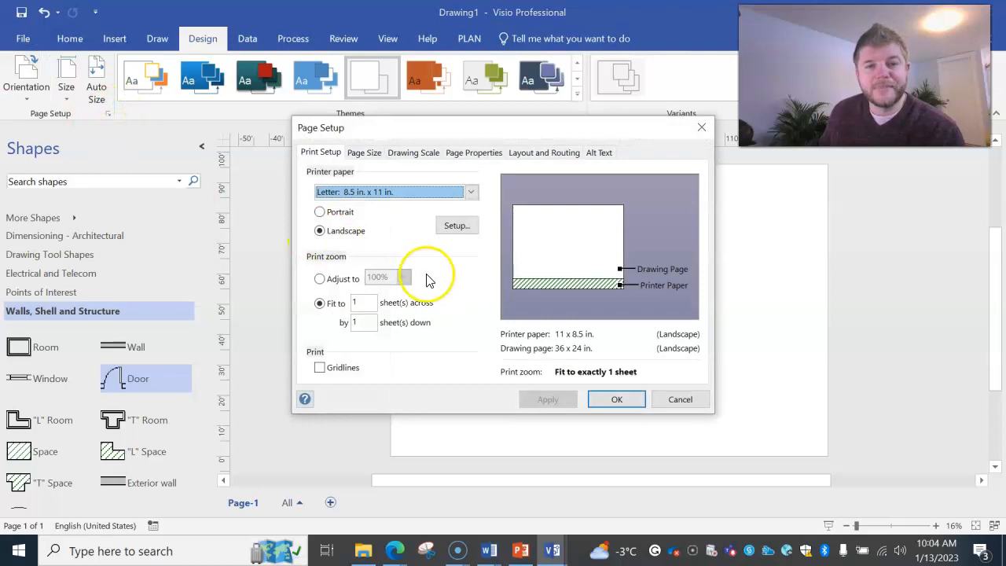
left_click(422, 156)
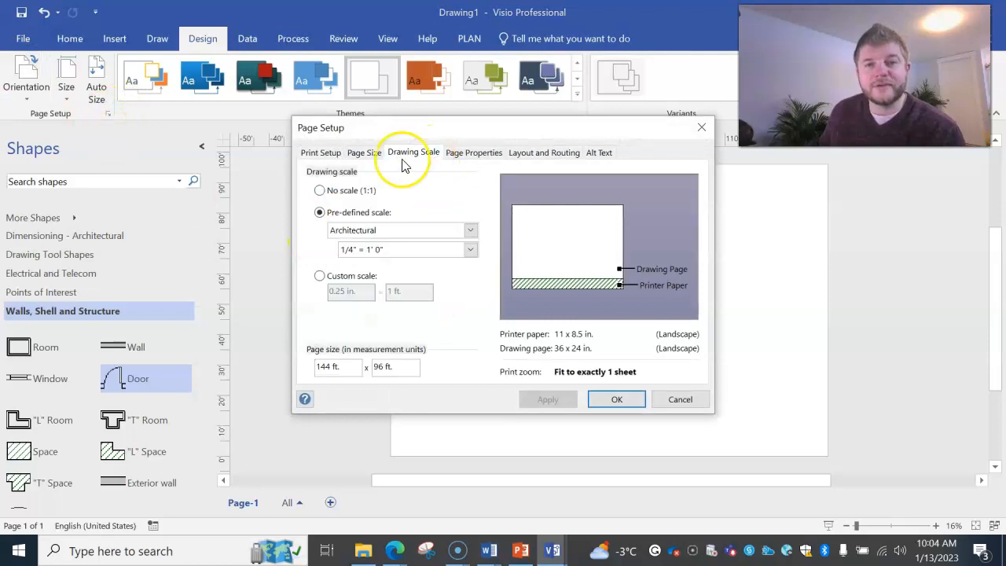
left_click_drag(350, 366, 306, 368)
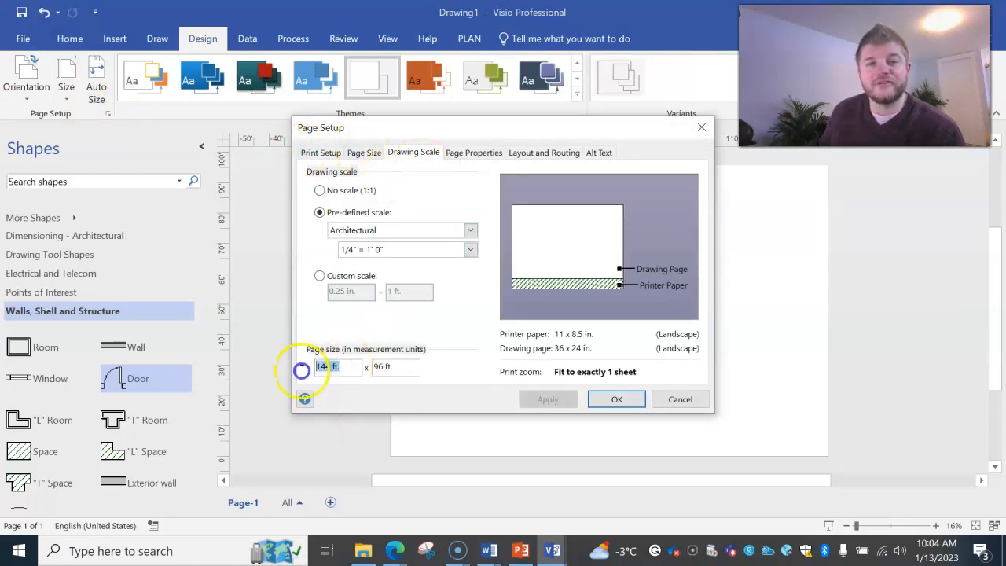
type("20 ft.")
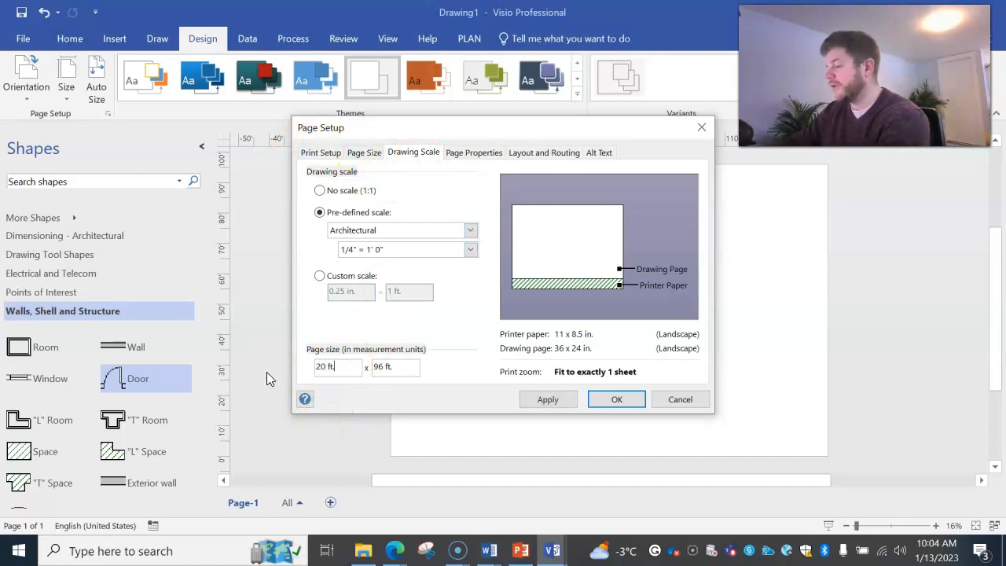
key("Tab")
type("20 ft.")
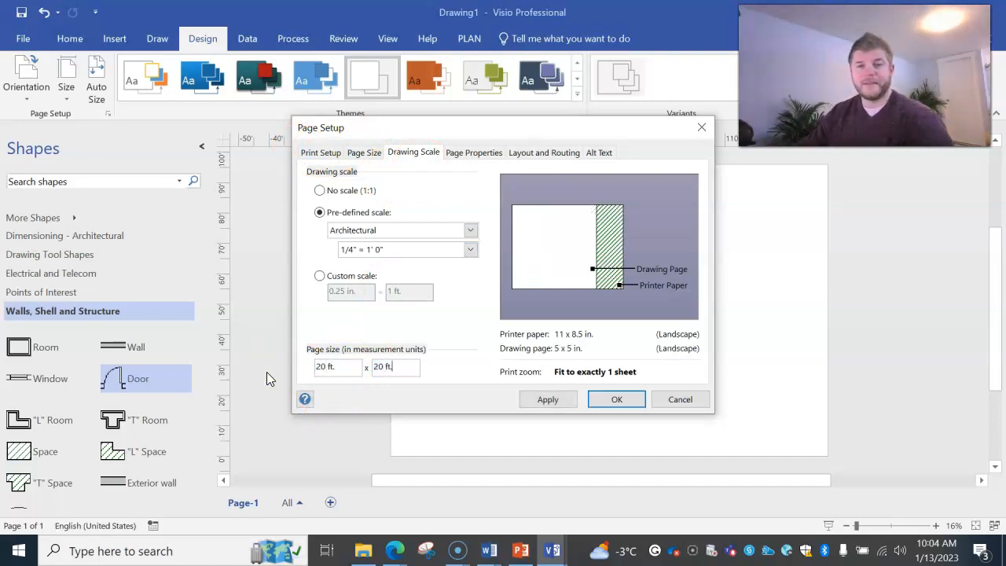
left_click(615, 399)
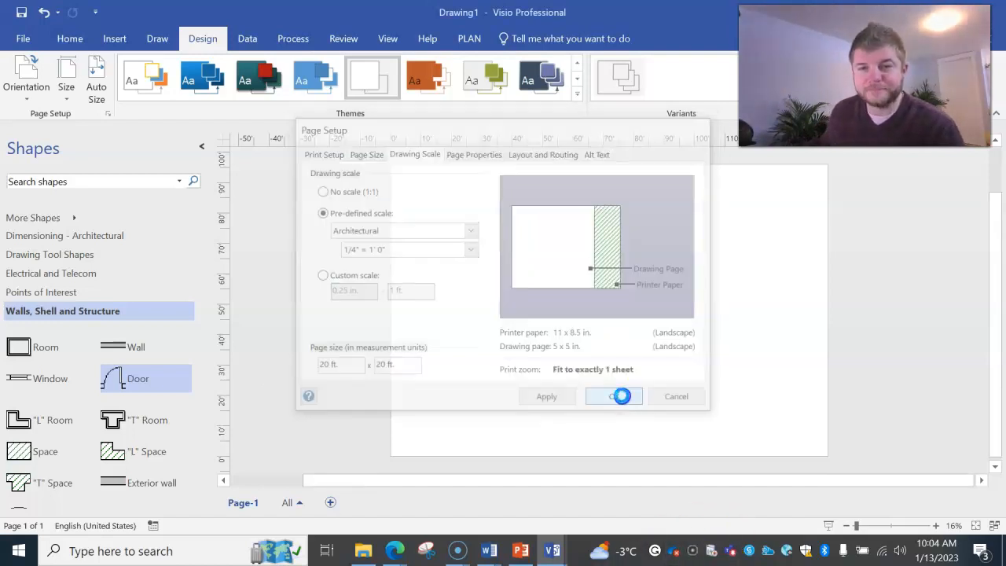
Place a Room shape in the upper part of the page
scroll(458, 308, "down", 3)
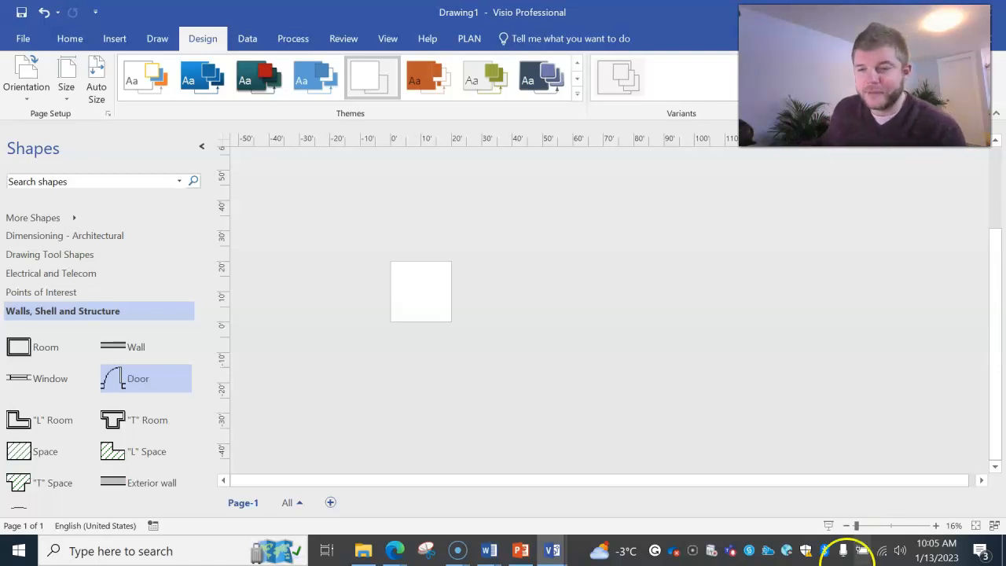
left_click(936, 525)
left_click(936, 525)
left_click(936, 525)
left_click_drag(684, 485, 330, 498)
scroll(433, 359, "up", 2)
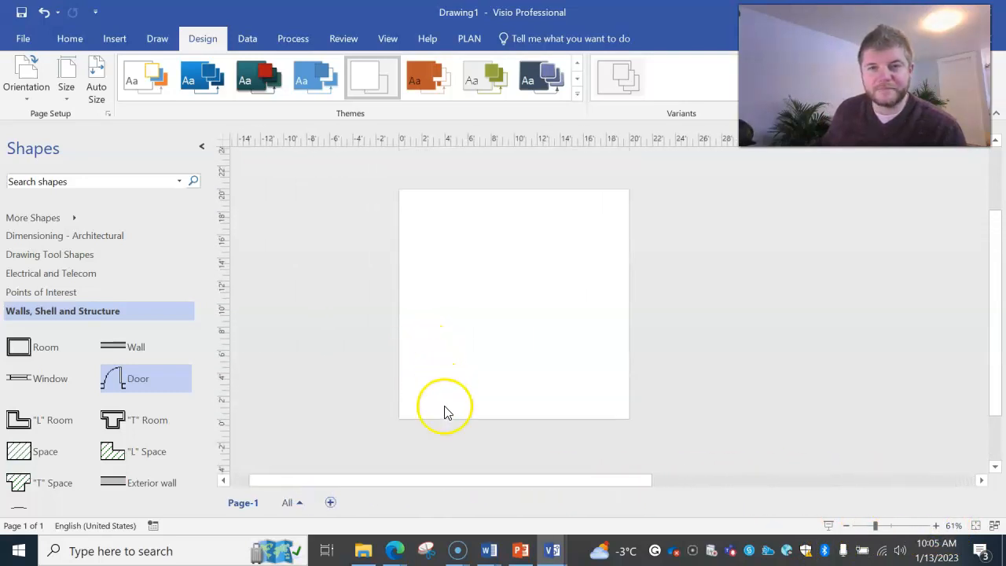
left_click_drag(510, 482, 445, 491)
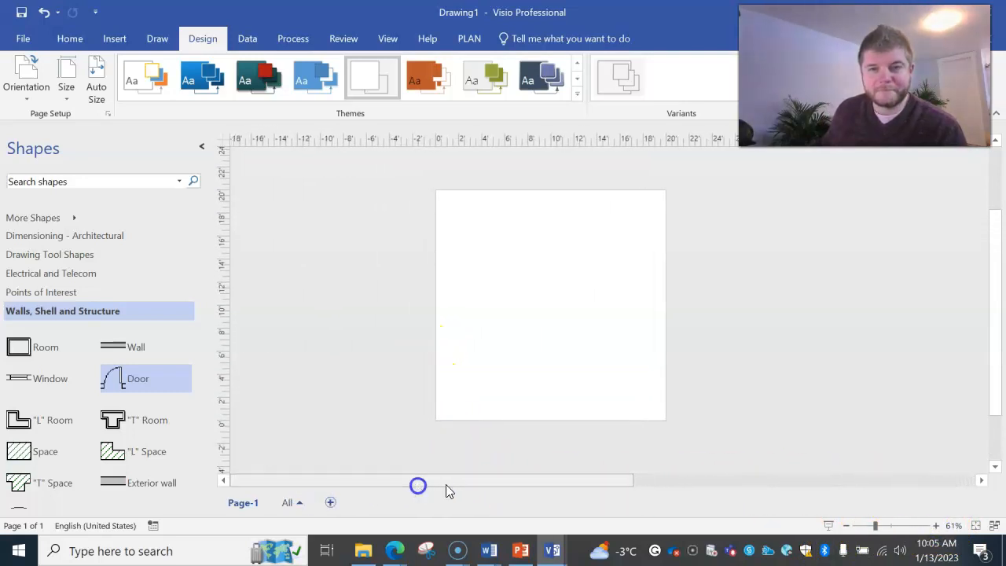
left_click(936, 525)
left_click_drag(801, 481, 762, 482)
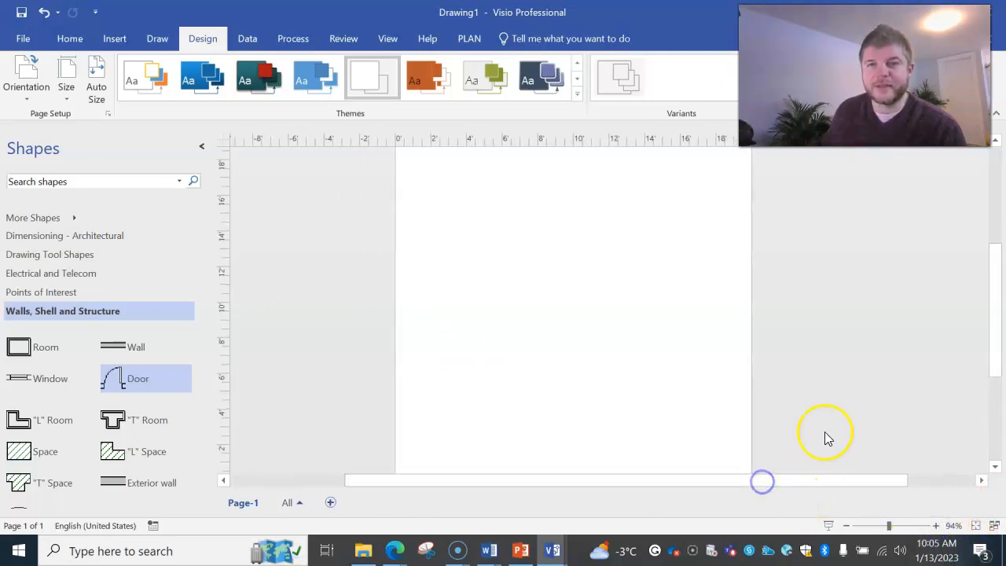
scroll(707, 377, "down", 3)
scroll(707, 375, "up", 1)
scroll(710, 375, "up", 2)
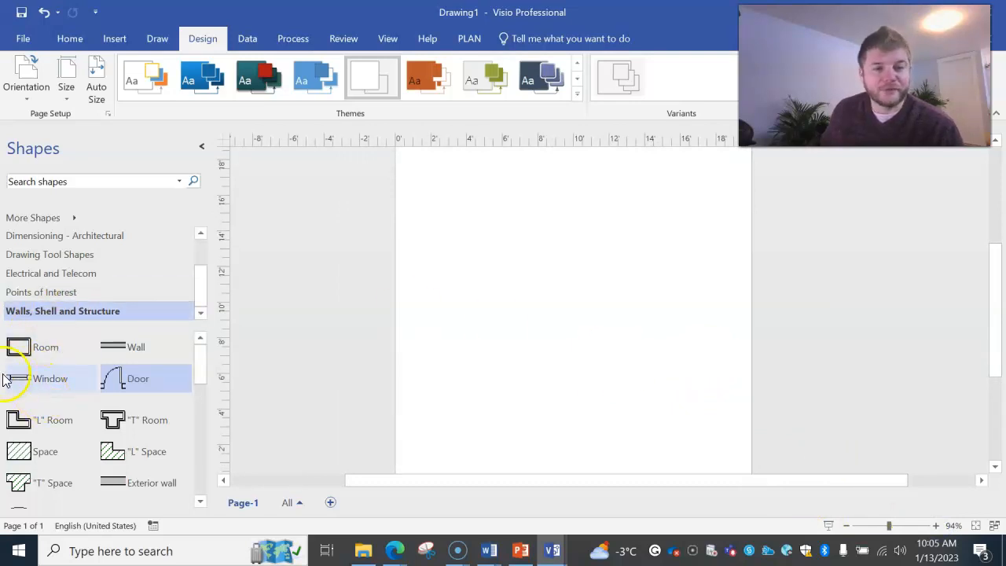
left_click_drag(14, 340, 530, 260)
left_click(635, 399)
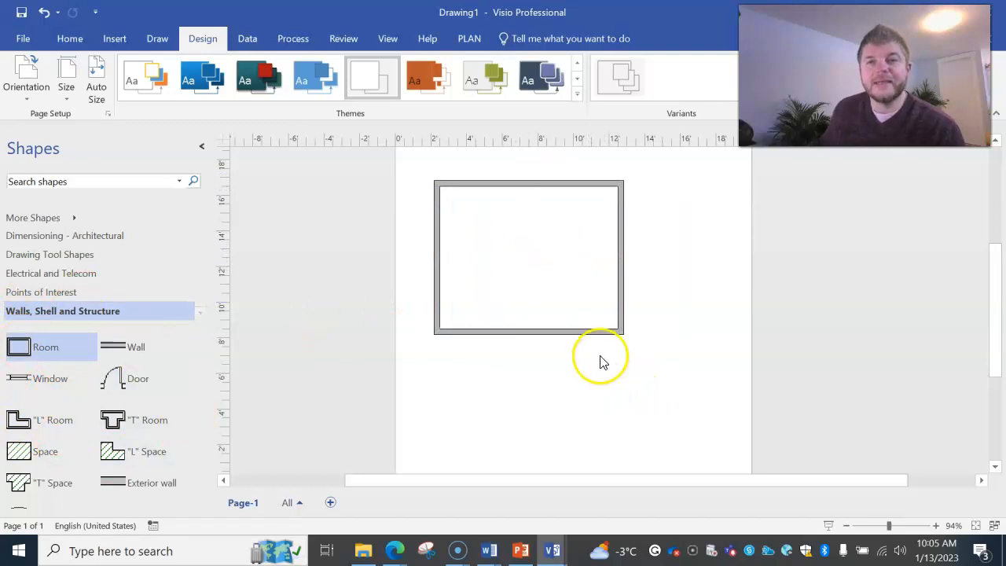
Resize the room freehand to about 8 ft 1 in wide and 7 ft 3 in long
left_click(584, 330)
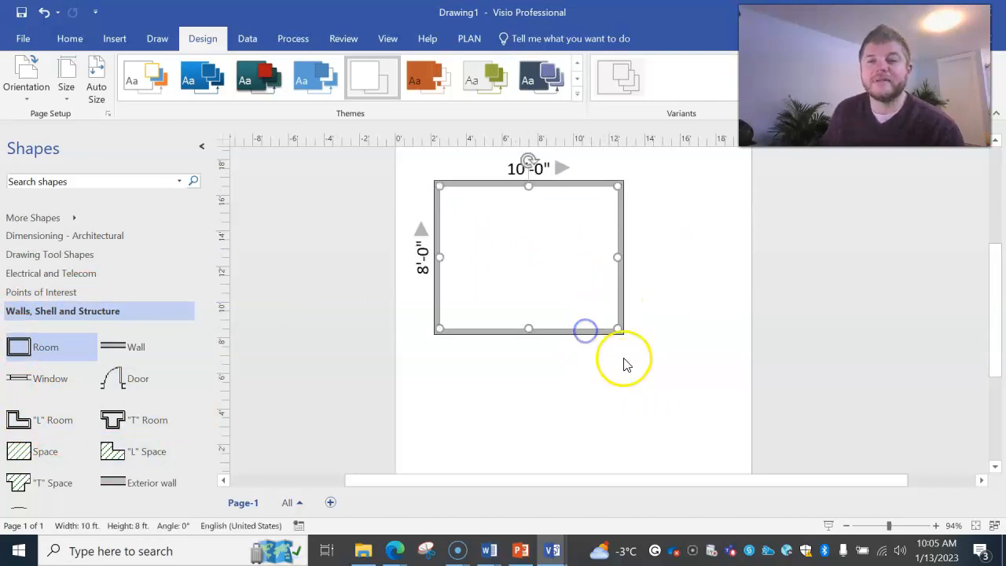
mouse_move(528, 330)
left_mouse_down()
mouse_move(528, 461)
mouse_move(529, 345)
left_mouse_up()
mouse_move(615, 267)
left_mouse_down()
mouse_move(600, 264)
mouse_move(616, 270)
left_mouse_up()
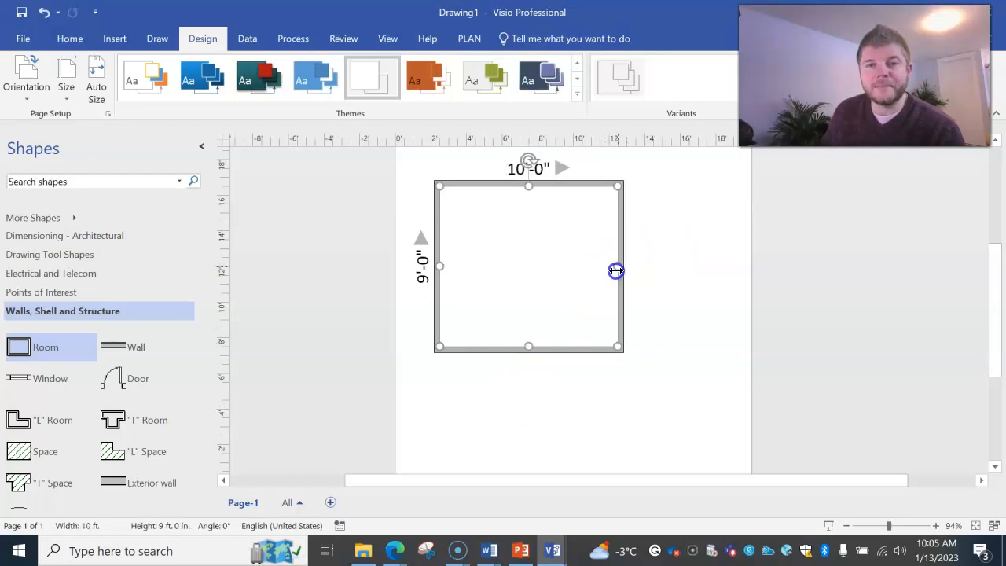
left_click_drag(616, 347, 584, 314)
Set the room's width to 15 ft and length to 12 ft, and reposition it within the page
right_click(530, 316)
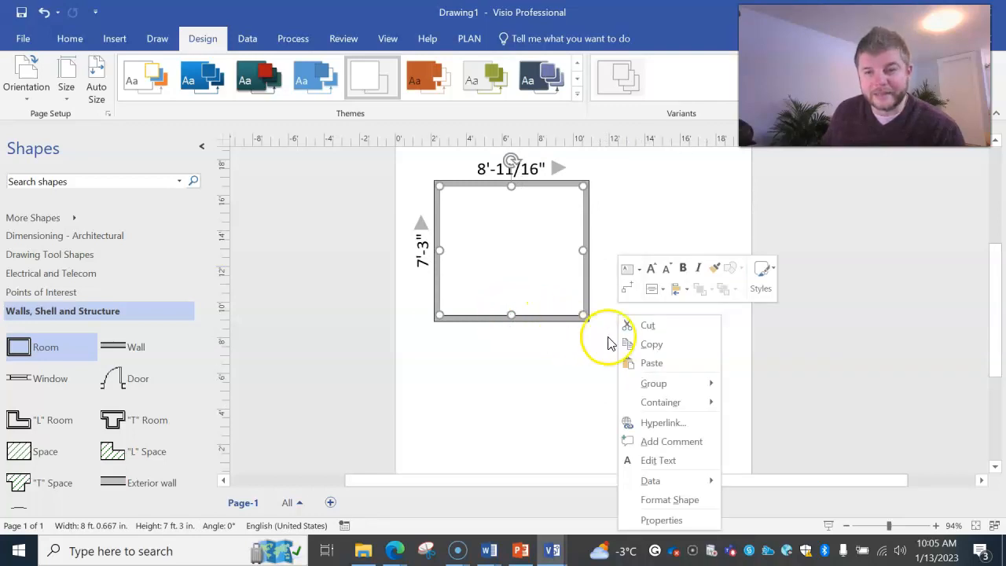
left_click(678, 523)
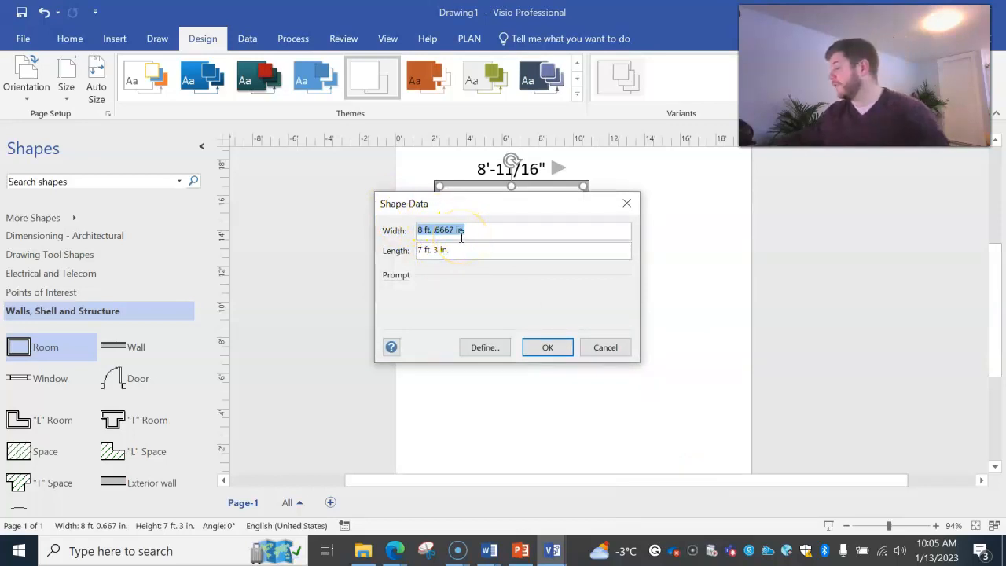
type("12")
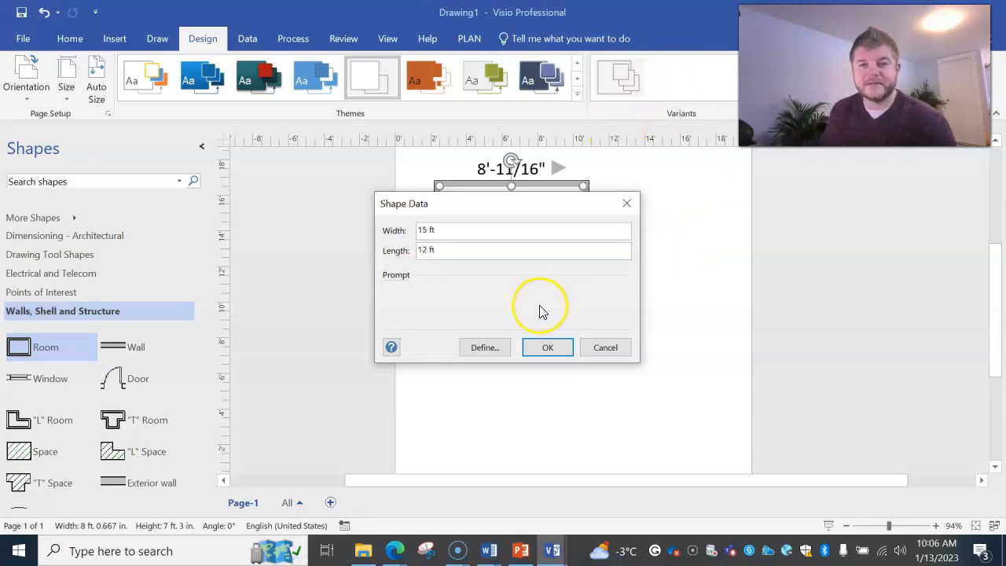
left_click(548, 350)
left_click_drag(573, 359, 627, 419)
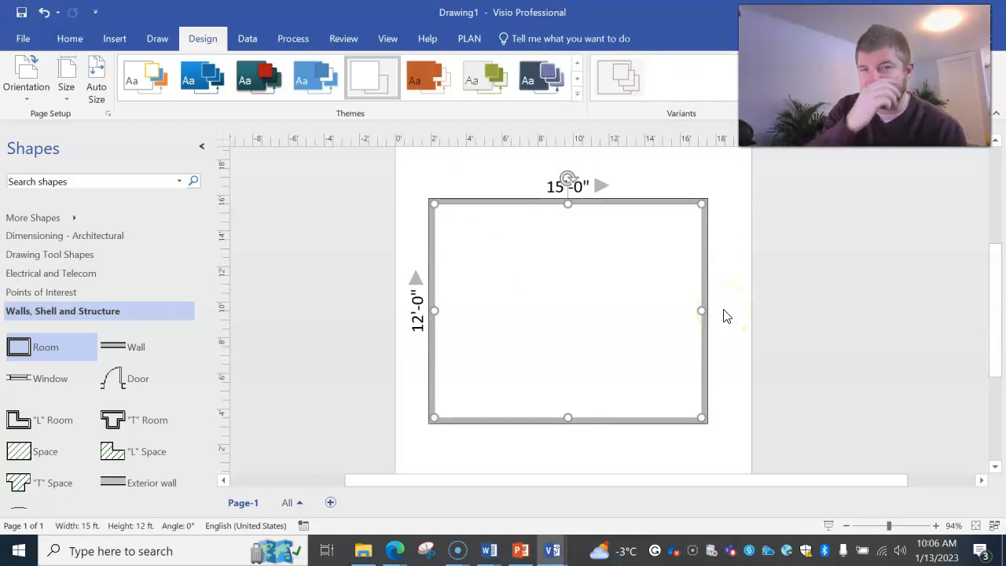
Add a door to the room's bottom wall near the lower-right corner, opening into the room
left_click_drag(134, 382, 222, 369)
left_click_drag(630, 340, 639, 422)
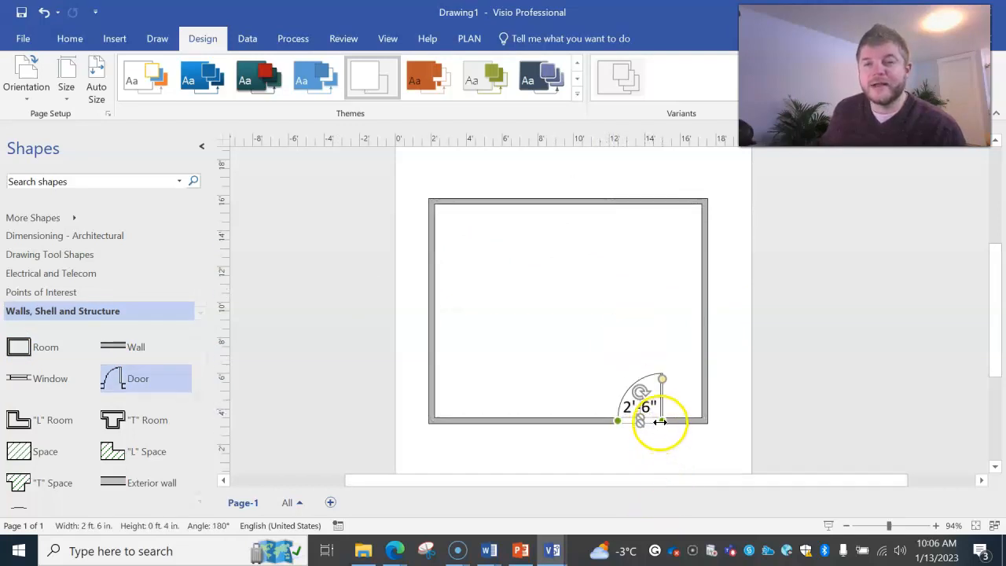
left_click(667, 453)
Widen the door in the bottom wall to 3 ft
left_click(647, 416)
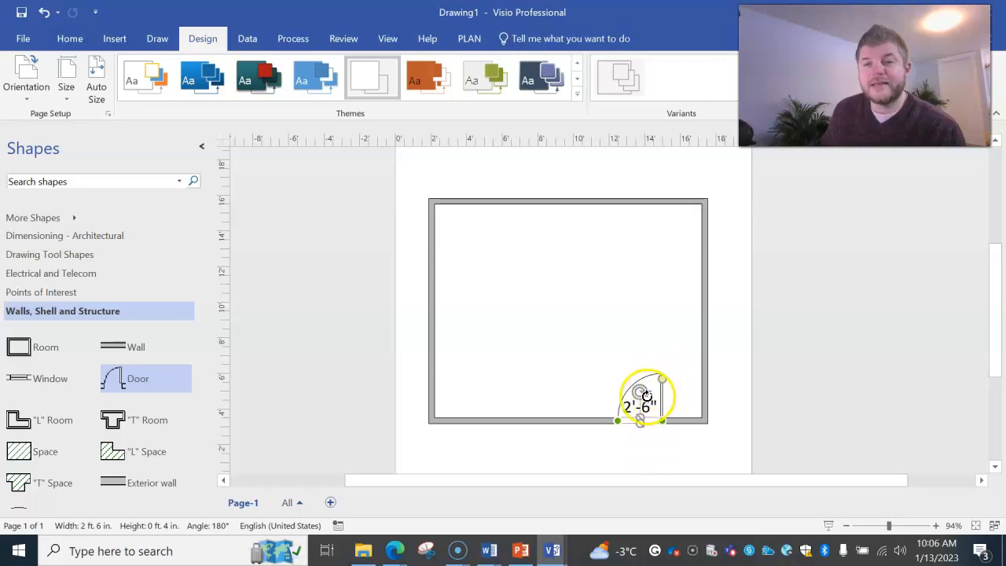
left_click_drag(658, 418, 674, 417)
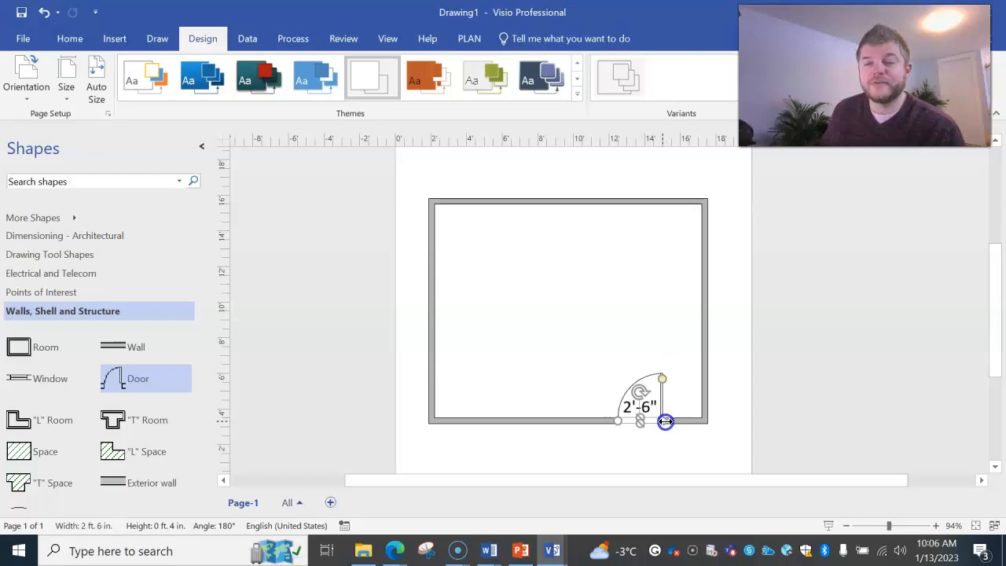
left_click_drag(666, 422, 666, 421)
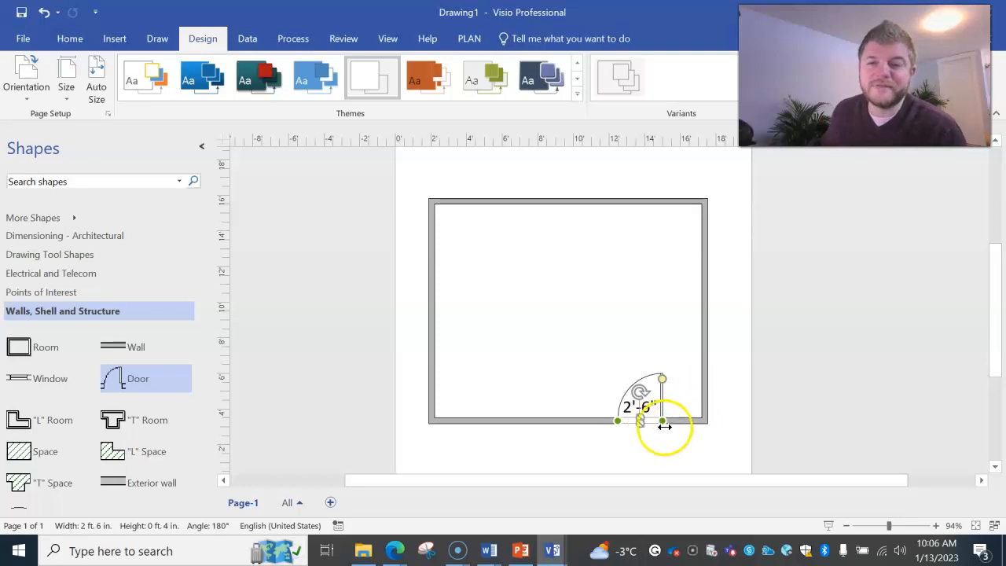
left_click_drag(662, 422, 670, 422)
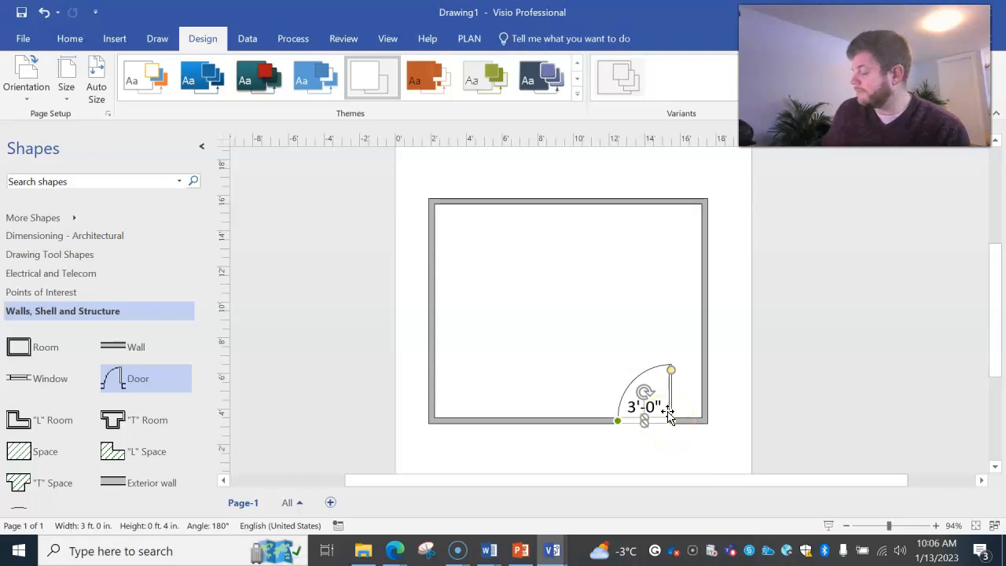
Try a 3 ft 6 in width for the door in the bottom wall and return it to 3 ft
left_click_drag(671, 416, 680, 421)
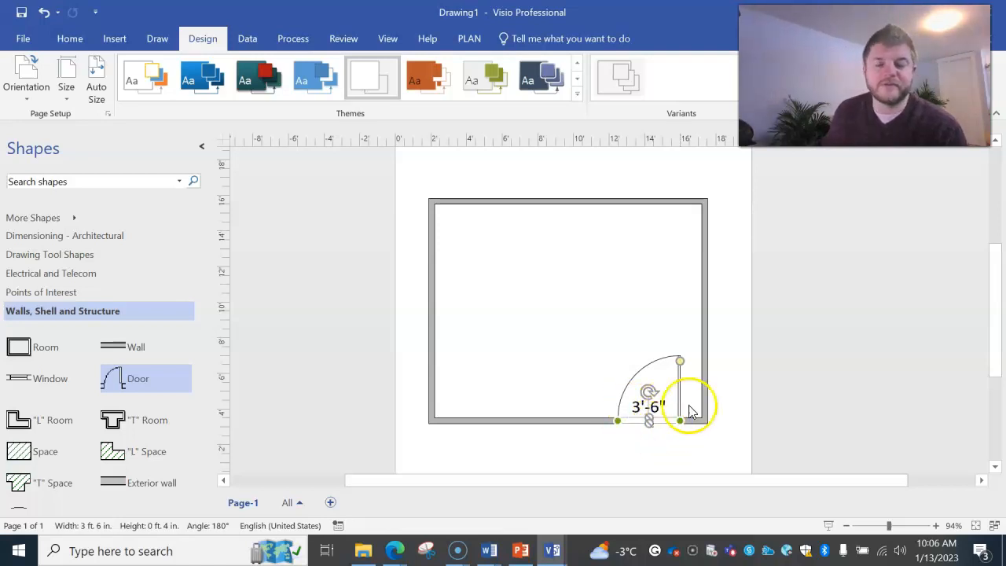
scroll(786, 371, "down", 2)
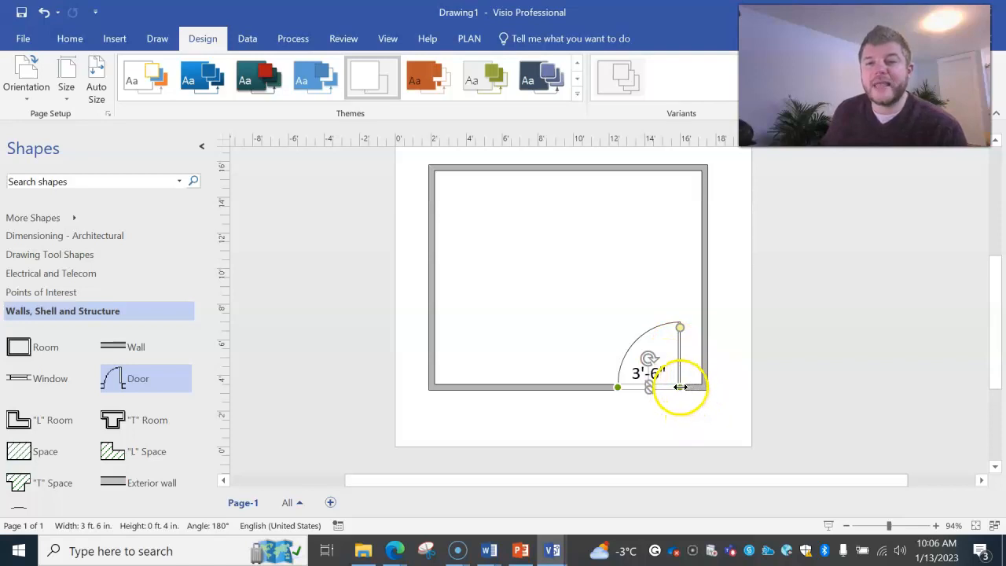
left_click_drag(677, 387, 672, 387)
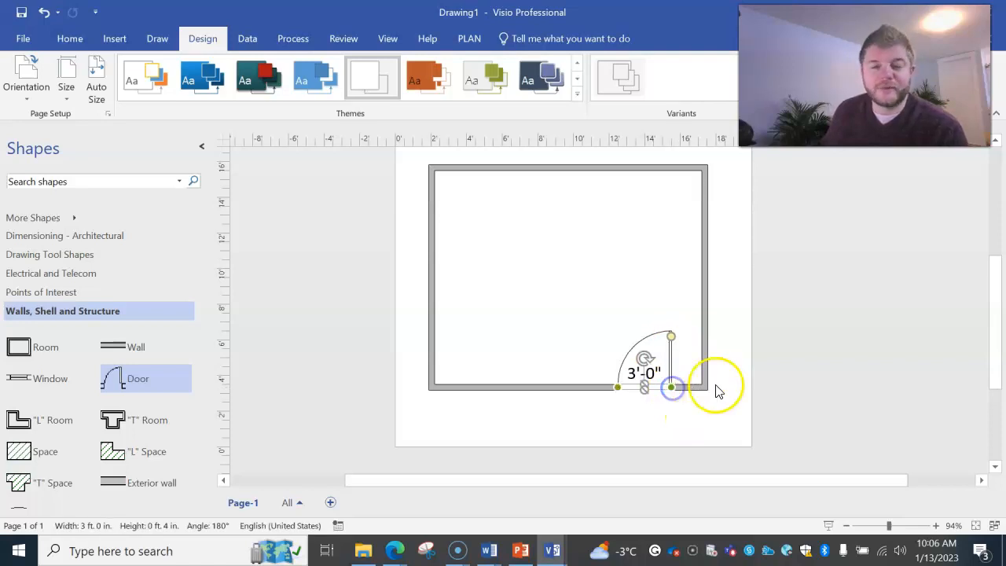
left_click(820, 369)
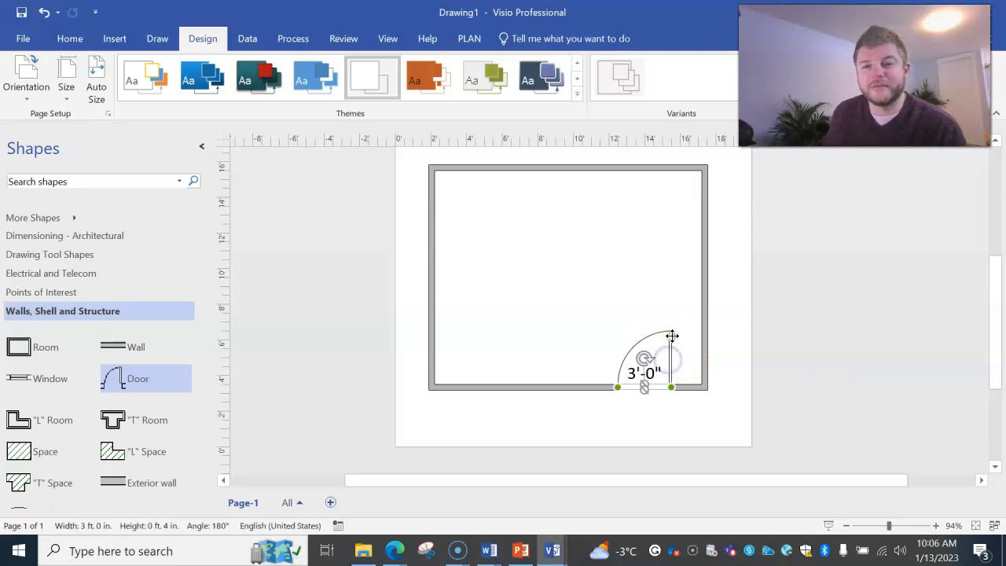
Adjust the bottom-wall door so it hinges at its left end and swings into the room well past perpendicular
left_click_drag(597, 391, 595, 338)
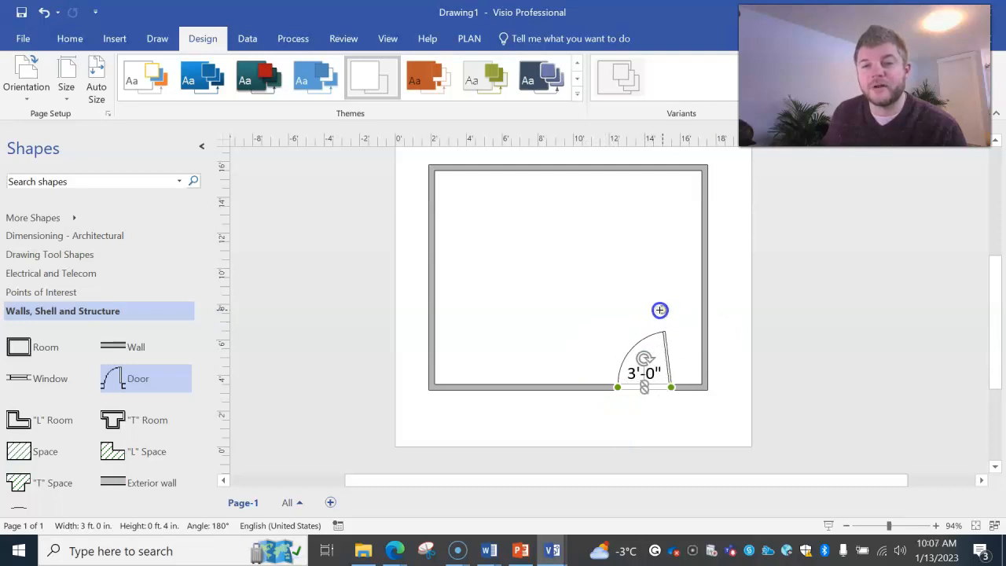
left_click_drag(644, 358, 652, 417)
left_click_drag(626, 462, 723, 332)
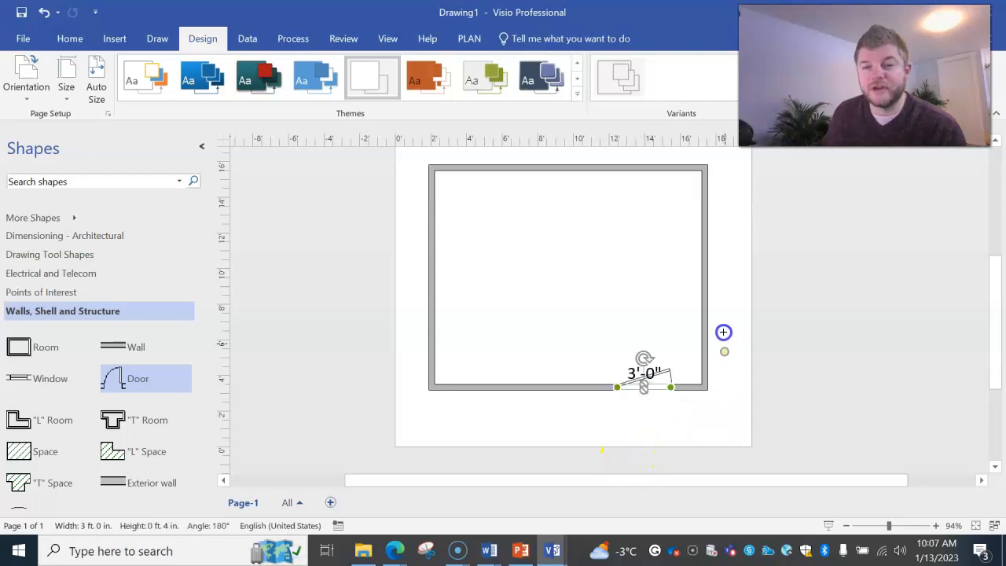
left_click(841, 411)
left_click(618, 325)
left_click(651, 320)
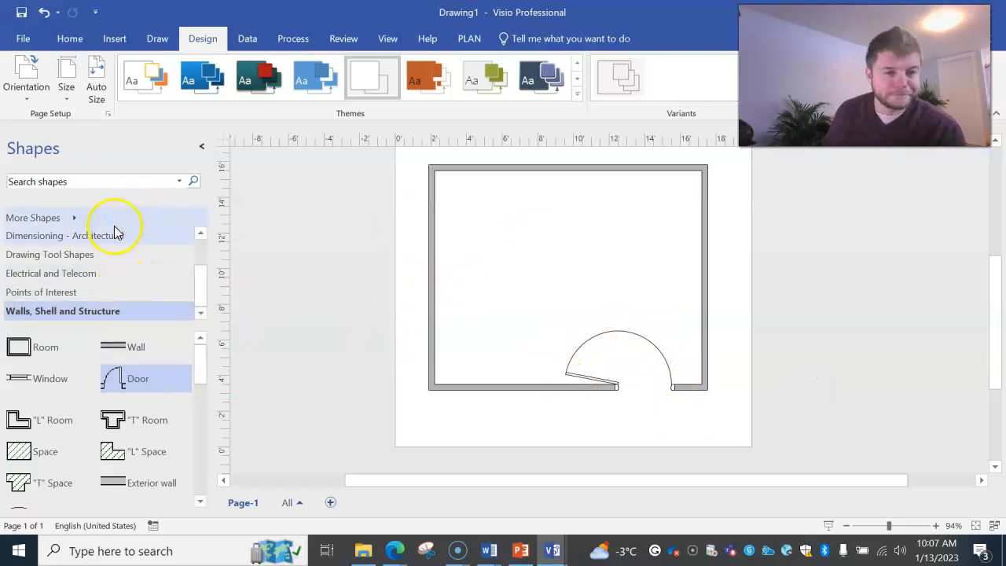
Add a double door to the bottom wall, a pocket door to the top wall and a revolving door to the left wall
scroll(125, 353, "down", 4)
scroll(123, 386, "down", 2)
scroll(139, 416, "up", 1)
scroll(133, 408, "down", 1)
left_click_drag(130, 391, 501, 386)
left_click_drag(117, 455, 618, 168)
left_click_drag(39, 454, 431, 254)
left_click(542, 287)
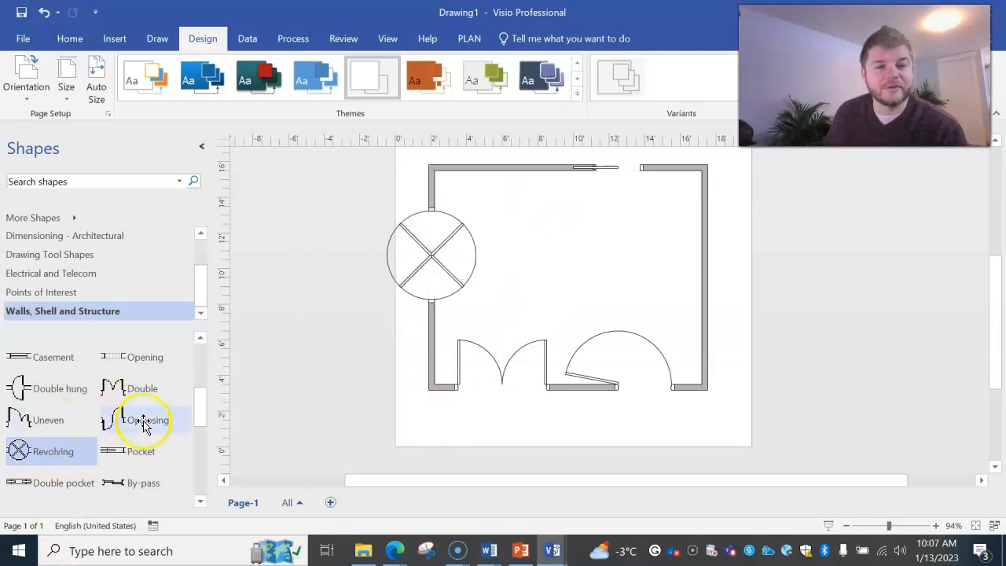
Load the building-plan stencils Bath and Kitchen Plan and Bath and Kitchen Plan - Visio 2013
scroll(142, 425, "down", 4)
scroll(134, 421, "down", 5)
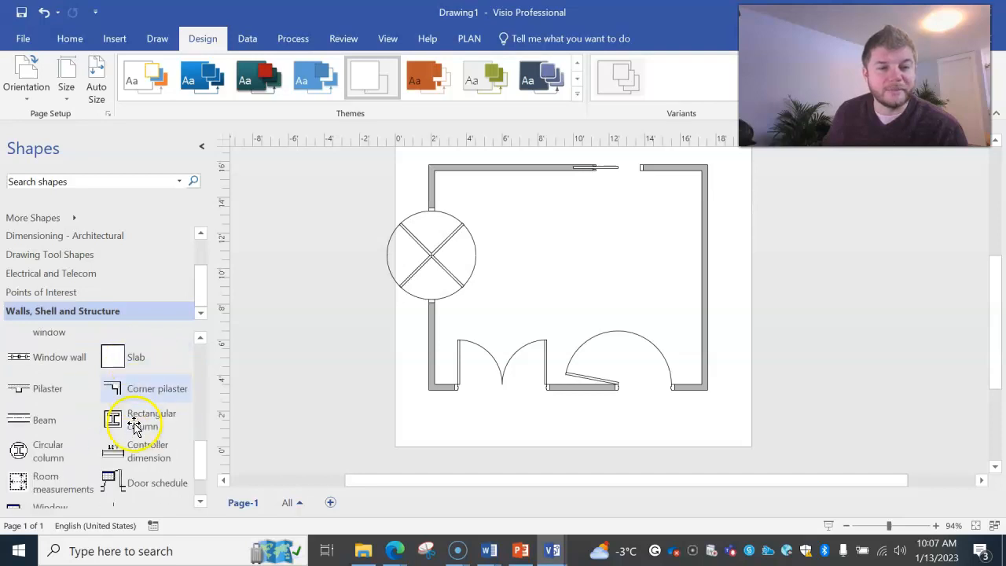
scroll(128, 395, "up", 9)
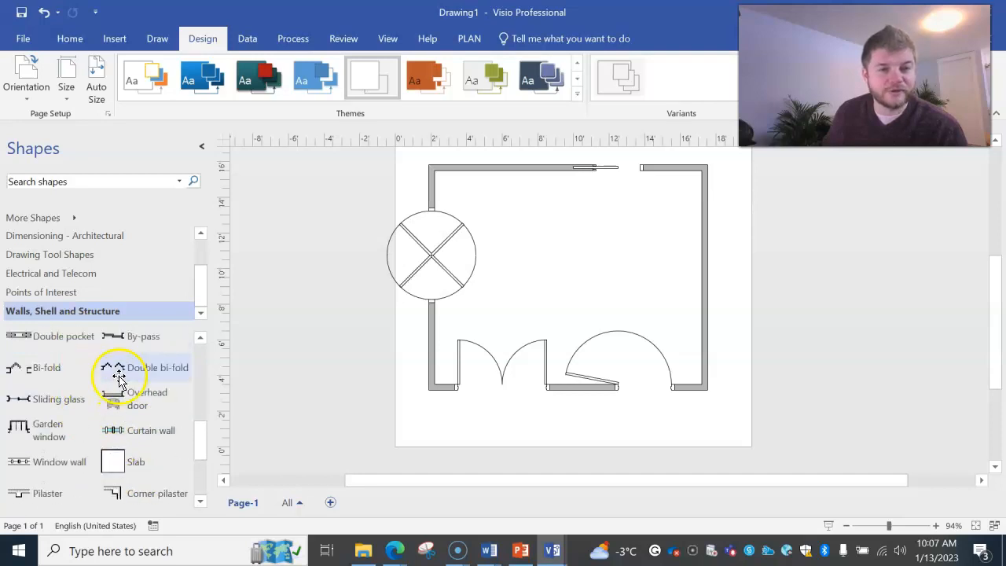
left_click(87, 224)
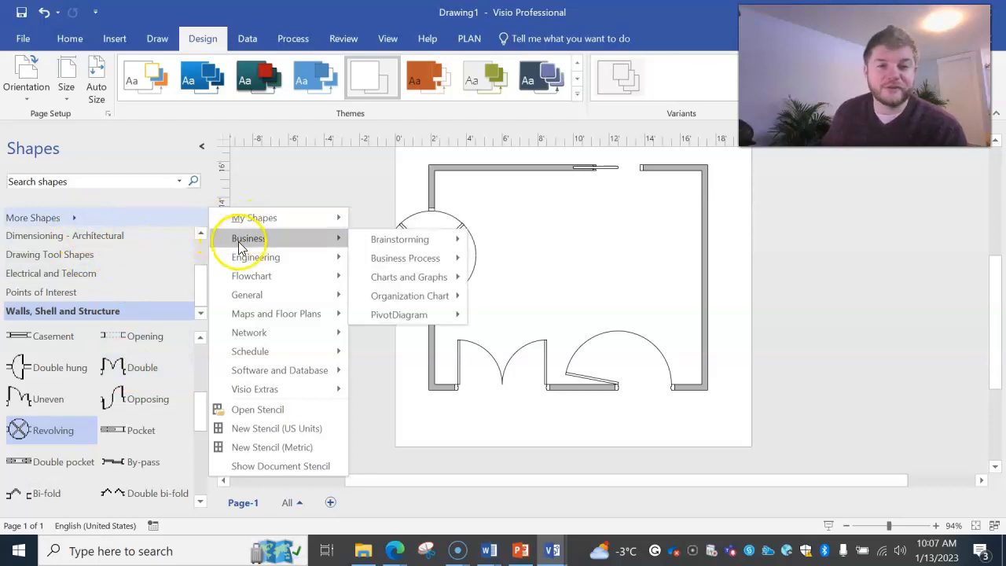
mouse_move(292, 278)
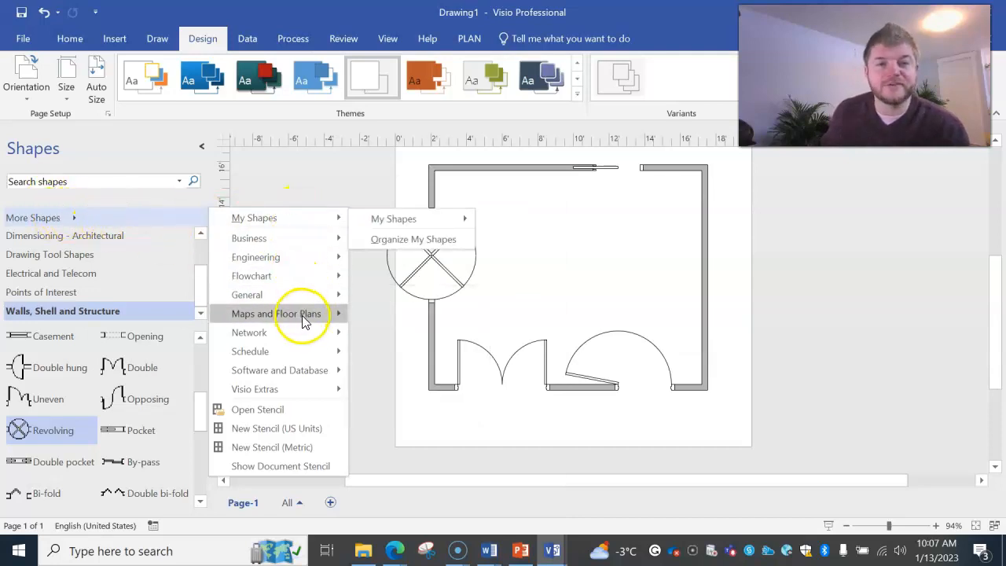
mouse_move(303, 317)
mouse_move(413, 314)
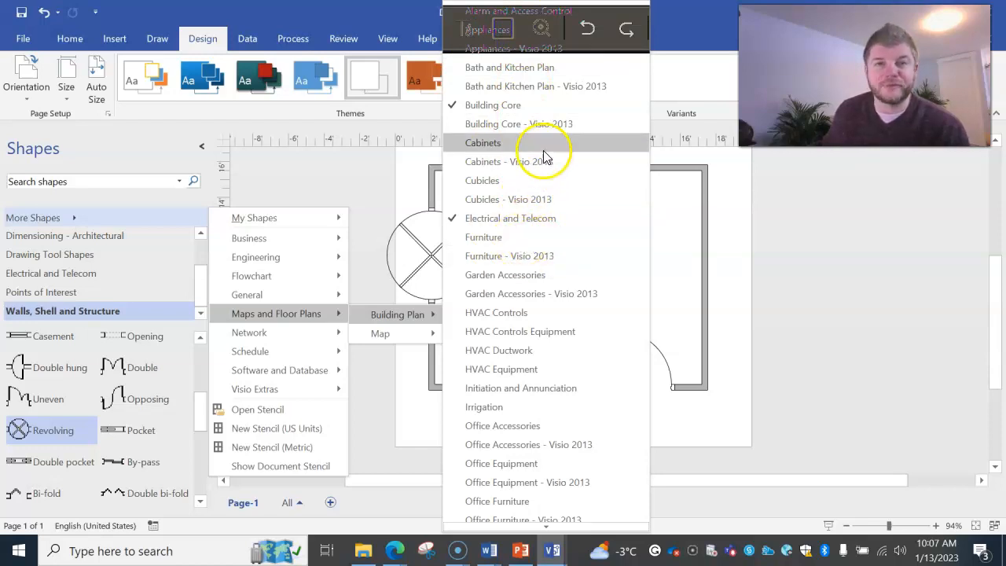
left_click(554, 68)
left_click(557, 84)
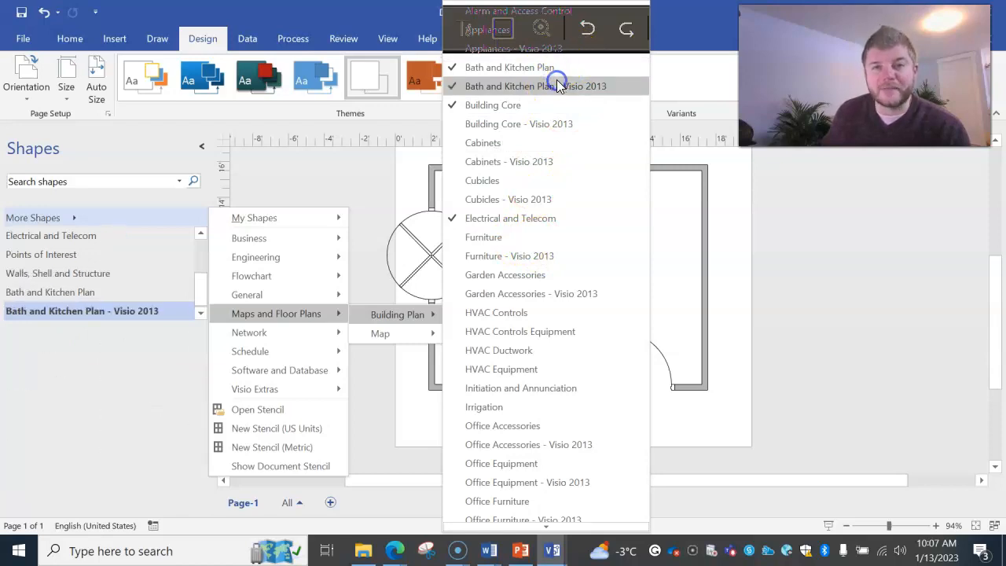
Load the Cabinets, Furniture and Garden Accessories stencils, each in its standard and Visio 2013 version
left_click(534, 140)
left_click(539, 161)
left_click(556, 237)
left_click(558, 257)
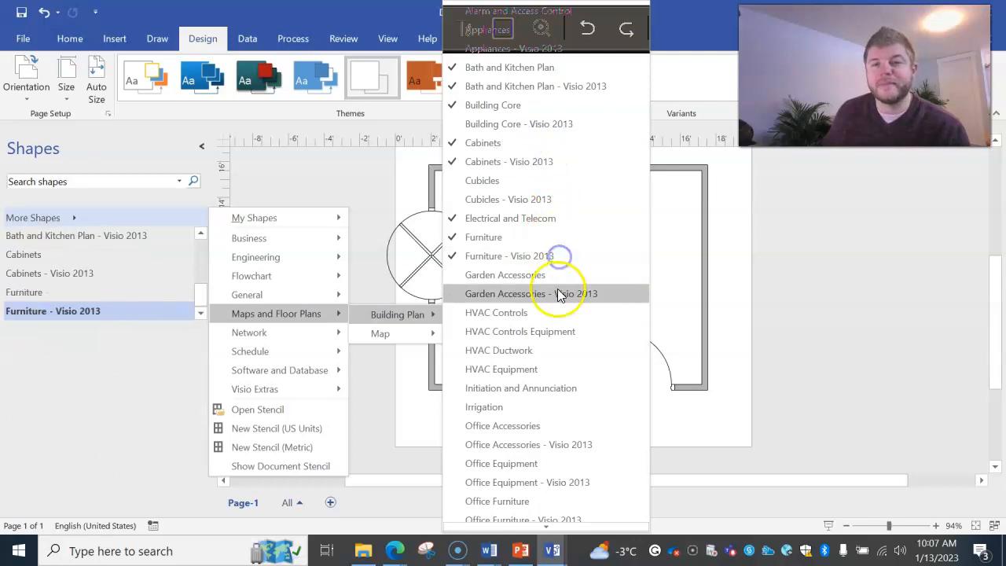
left_click(559, 293)
Load the Planting, Planting - Visio 2013, and Walls, Doors and Windows stencils
scroll(562, 306, "down", 6)
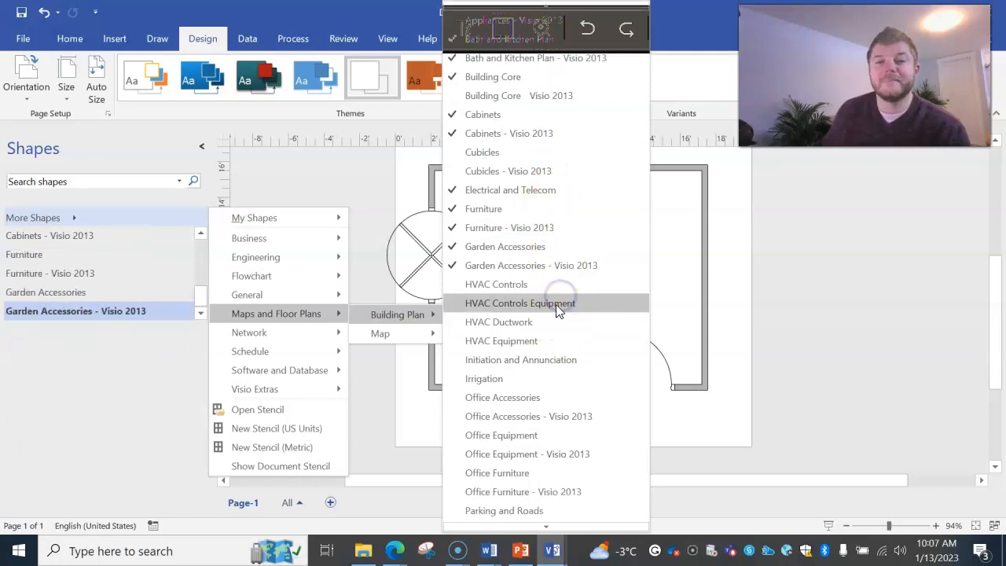
scroll(550, 271, "down", 4)
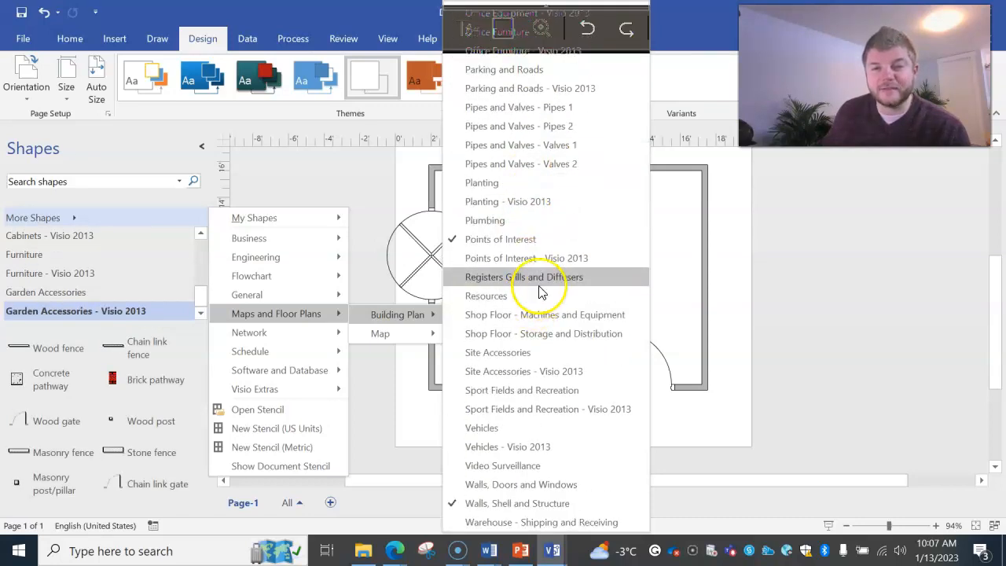
left_click(534, 201)
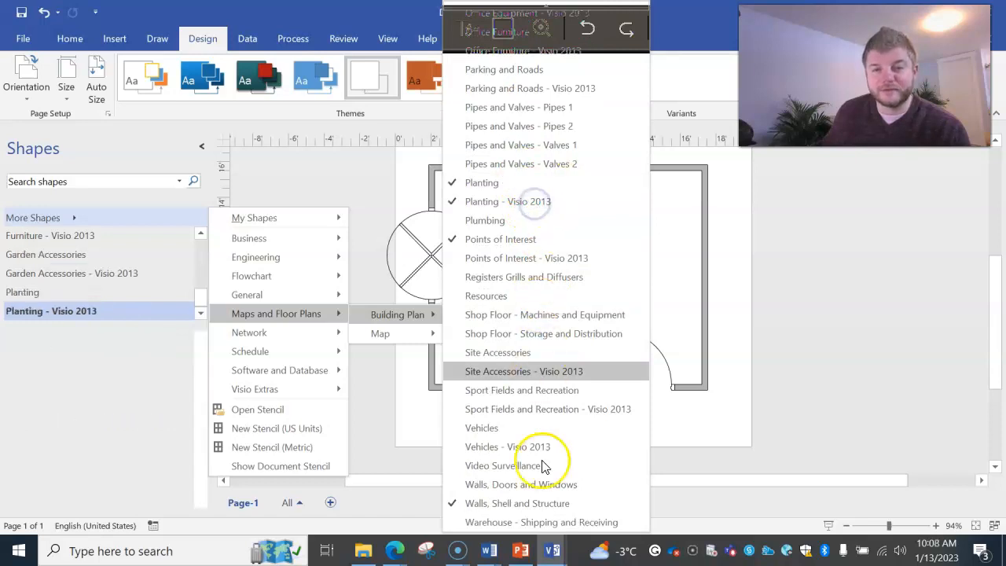
left_click(560, 484)
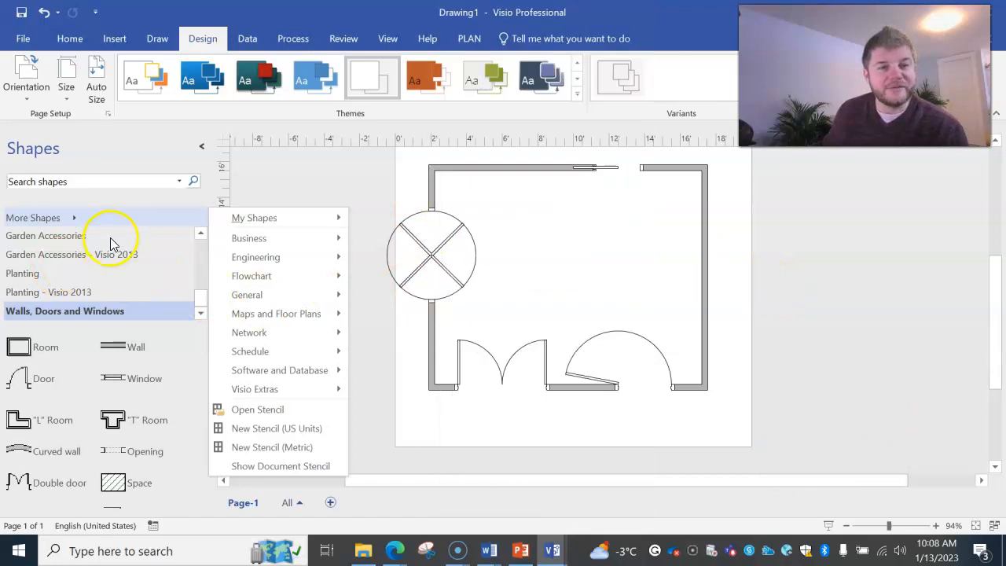
scroll(81, 257, "up", 6)
scroll(83, 255, "down", 3)
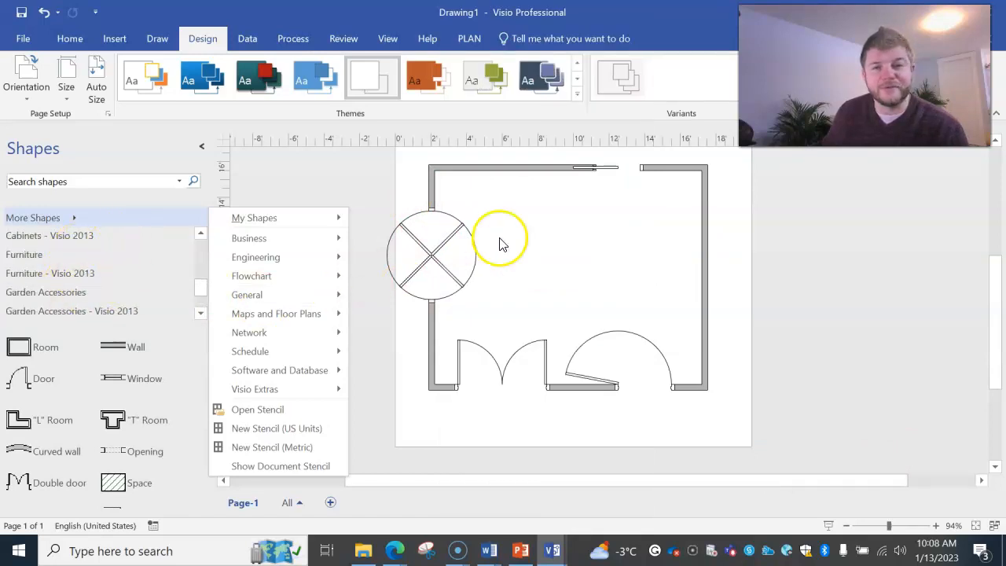
Delete the single, double, revolving and pocket doors from the room's walls
left_click(625, 237)
left_click(620, 337)
left_click(571, 390)
left_click(582, 378)
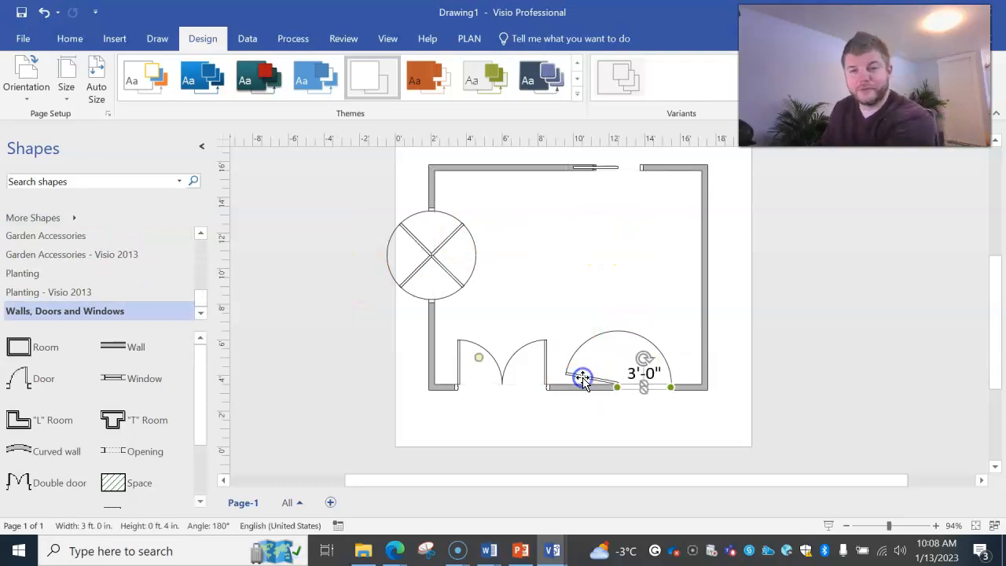
key("Delete")
left_click(500, 360)
key("Delete")
left_click(444, 271)
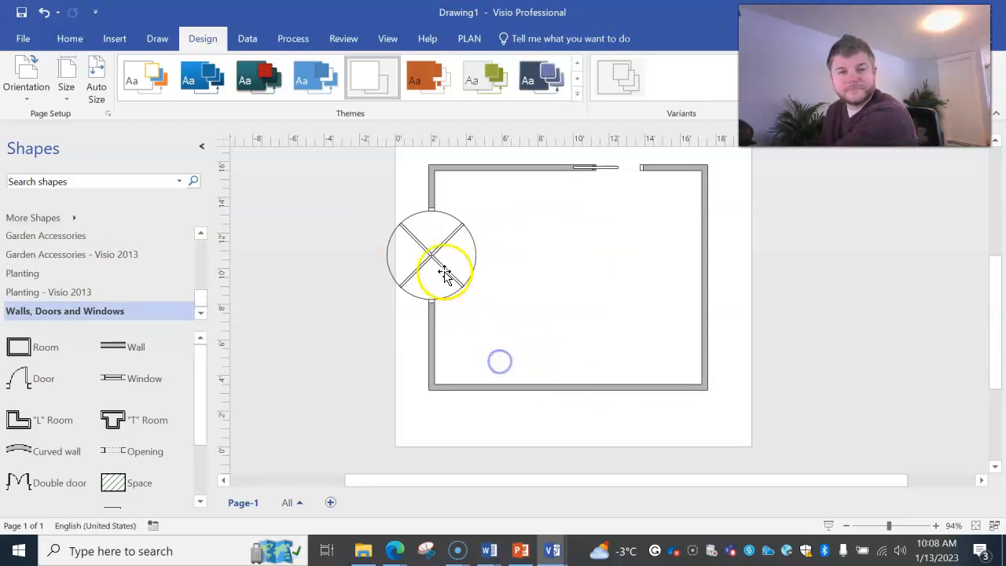
key("Delete")
left_click(590, 168)
key("Delete")
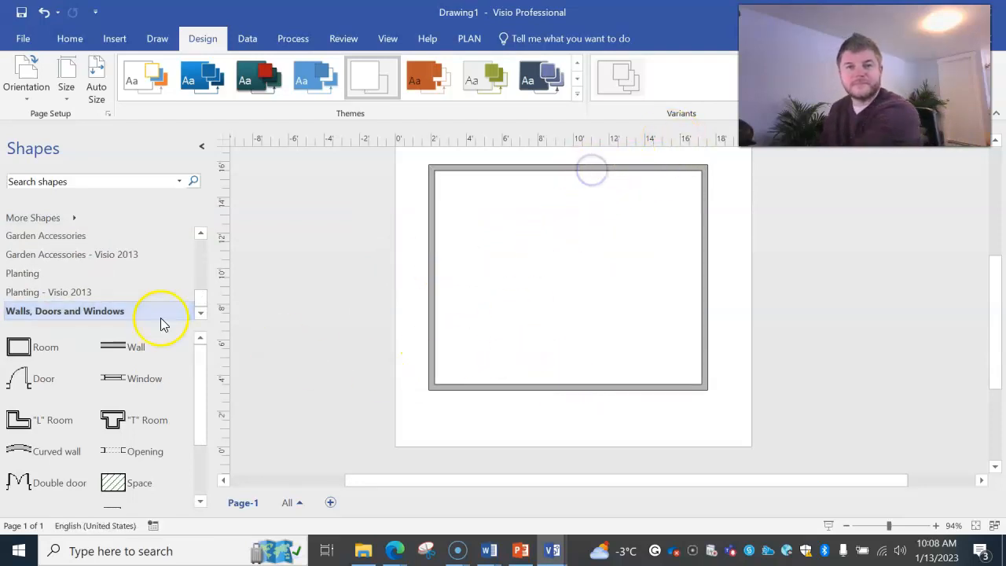
Place a Queen bed from the Furniture stencil with its headboard against the top wall, left of centre
left_click(132, 337)
scroll(101, 280, "up", 3)
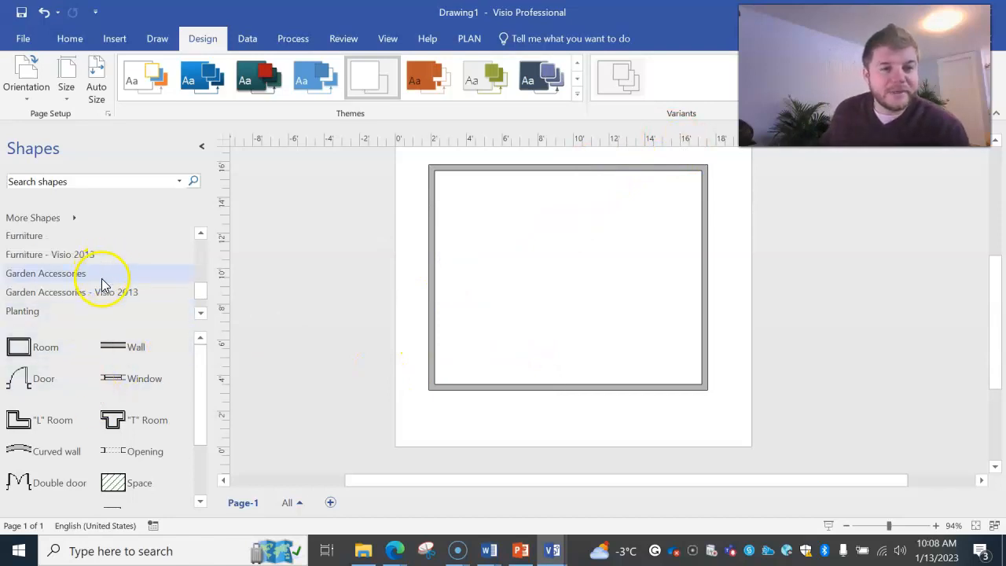
left_click(83, 254)
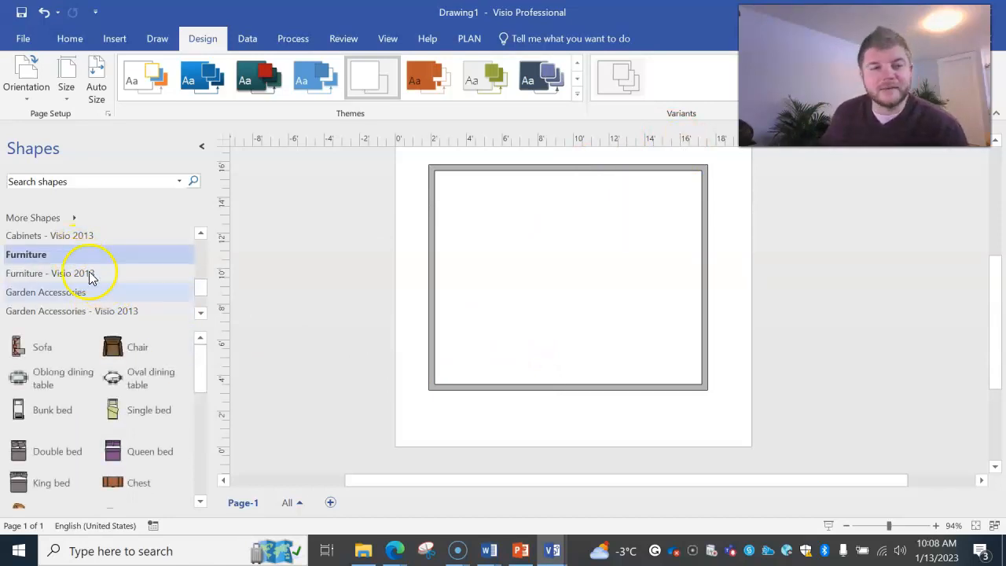
scroll(67, 409, "down", 2)
scroll(135, 416, "up", 1)
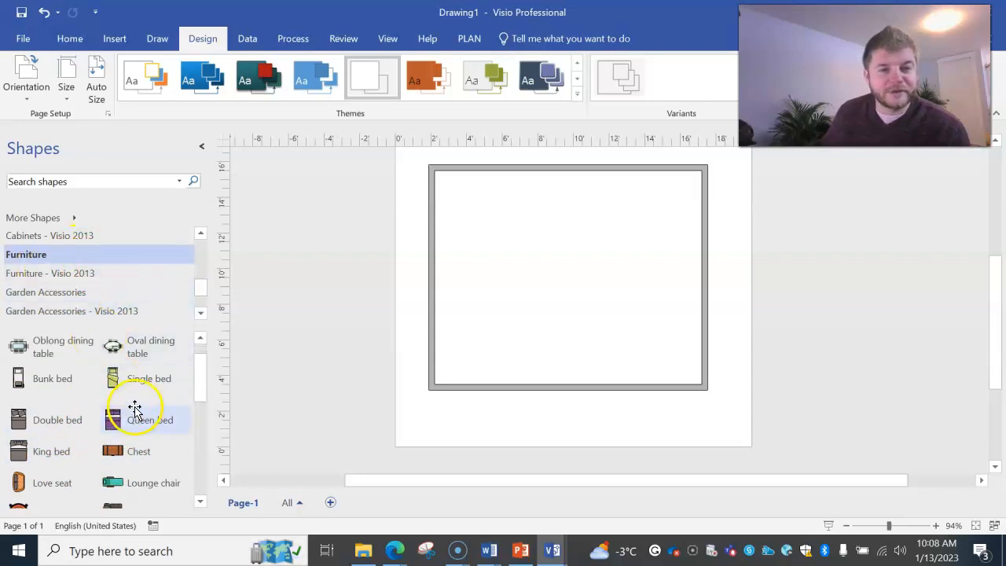
left_click_drag(312, 371, 517, 236)
left_click(573, 317)
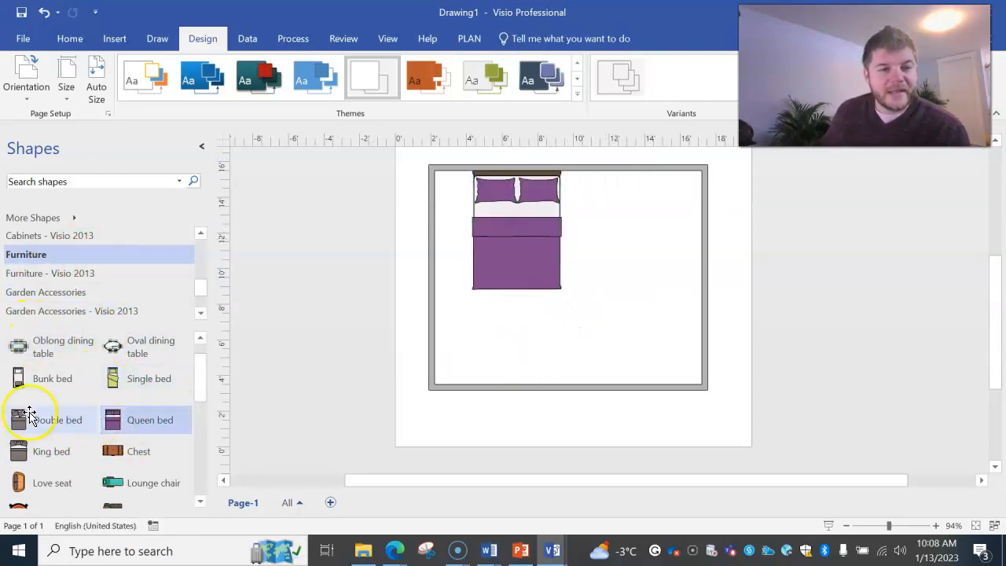
Add a Recliner rotated 45° in the room's lower-left corner, facing into the room
scroll(40, 409, "down", 1)
scroll(39, 405, "down", 3)
left_click_drag(138, 388, 470, 346)
left_click_drag(467, 291, 495, 350)
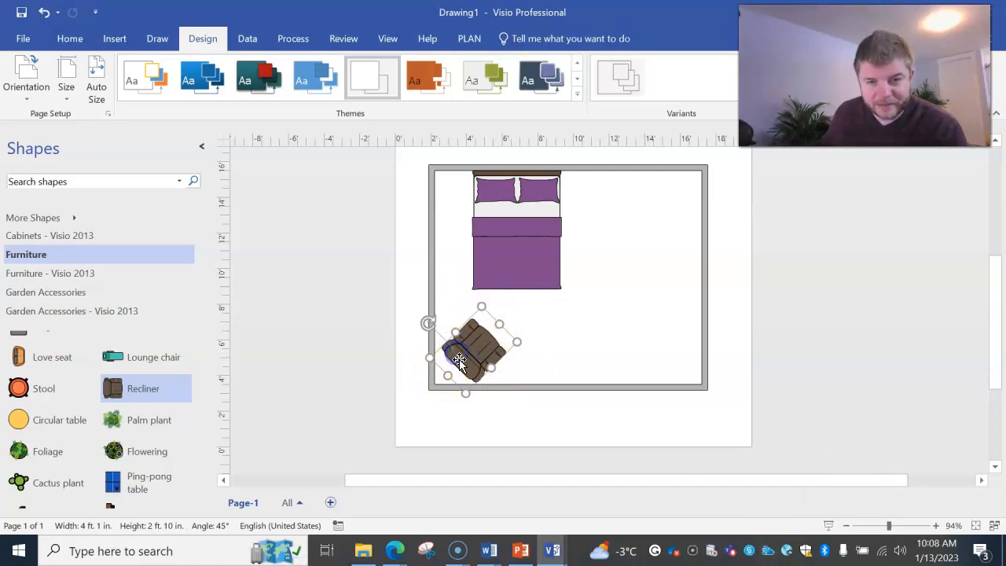
left_click_drag(465, 357, 465, 359)
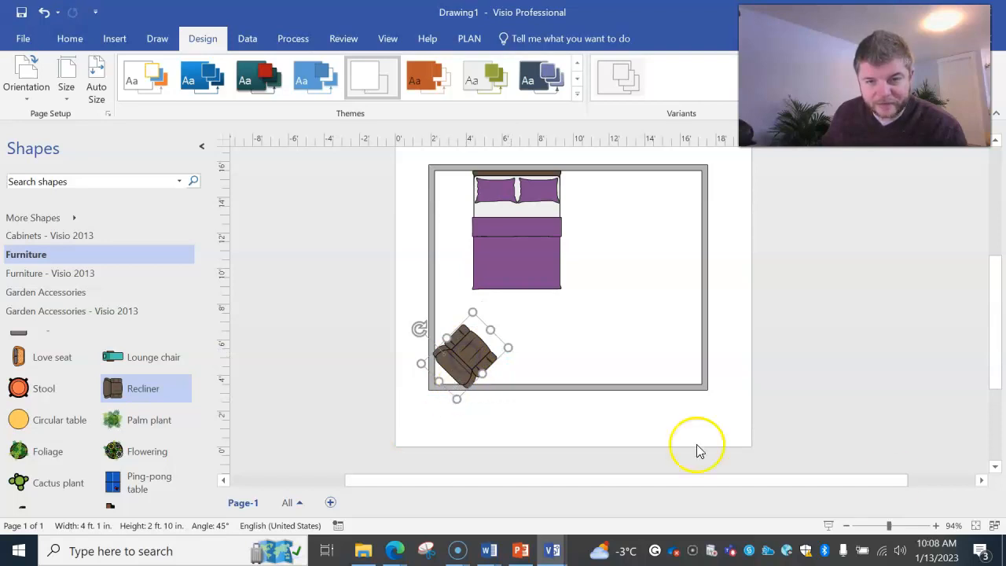
Fine-tune the recliner's position so it sits just inside the left and bottom walls of the corner
left_click(935, 525)
left_click(935, 525)
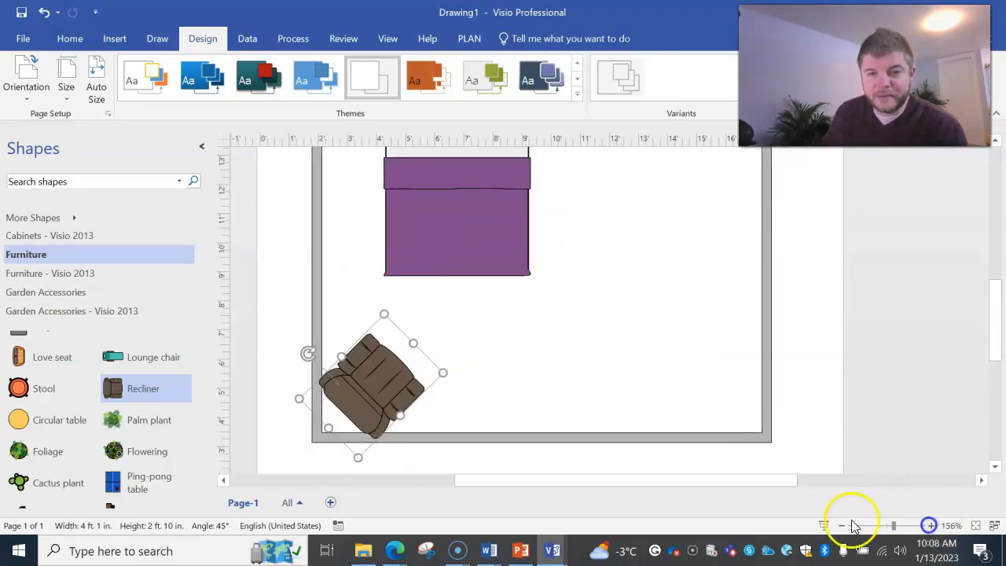
left_click_drag(705, 478, 643, 481)
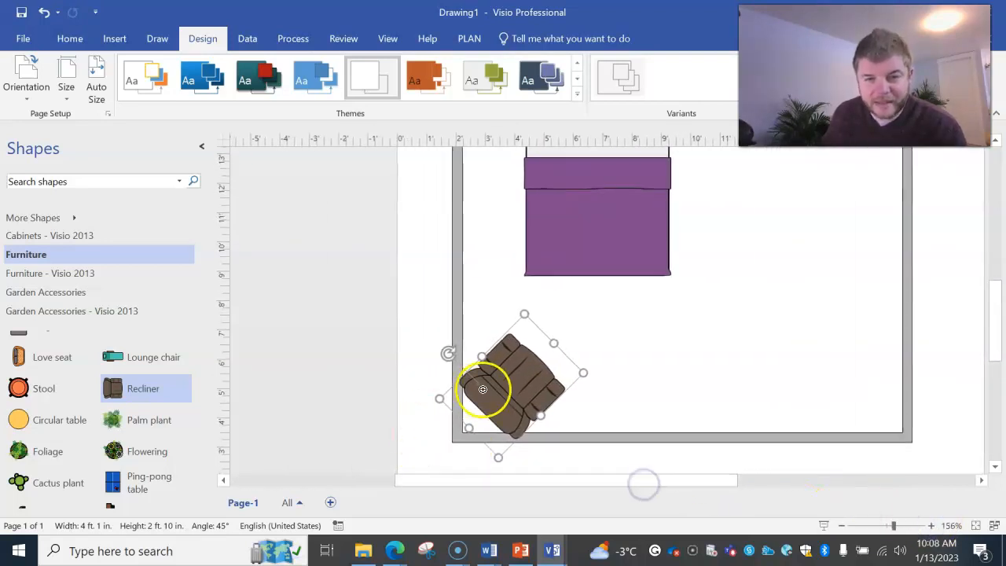
left_click_drag(506, 377, 512, 372)
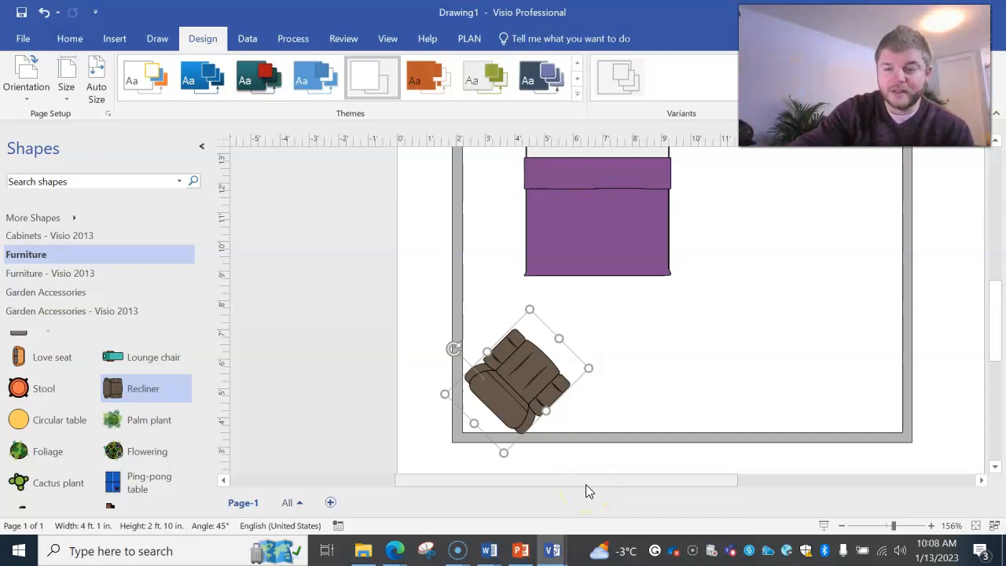
key("ctrl+z")
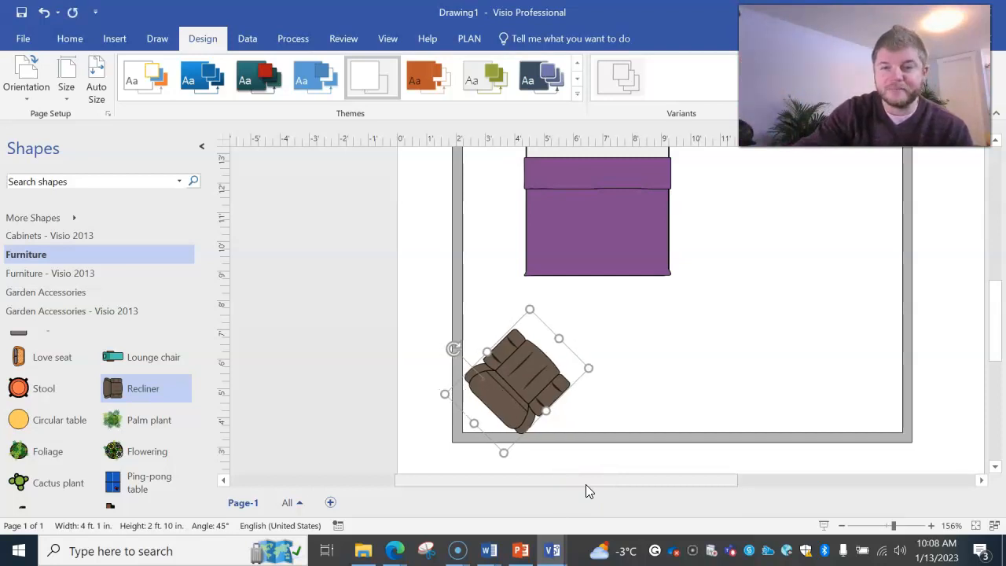
key("Up")
key("Up")
key("Up")
key("Down")
key("Down")
key("Down")
key("Up")
left_click(681, 317)
scroll(102, 425, "down", 3)
scroll(117, 393, "down", 3)
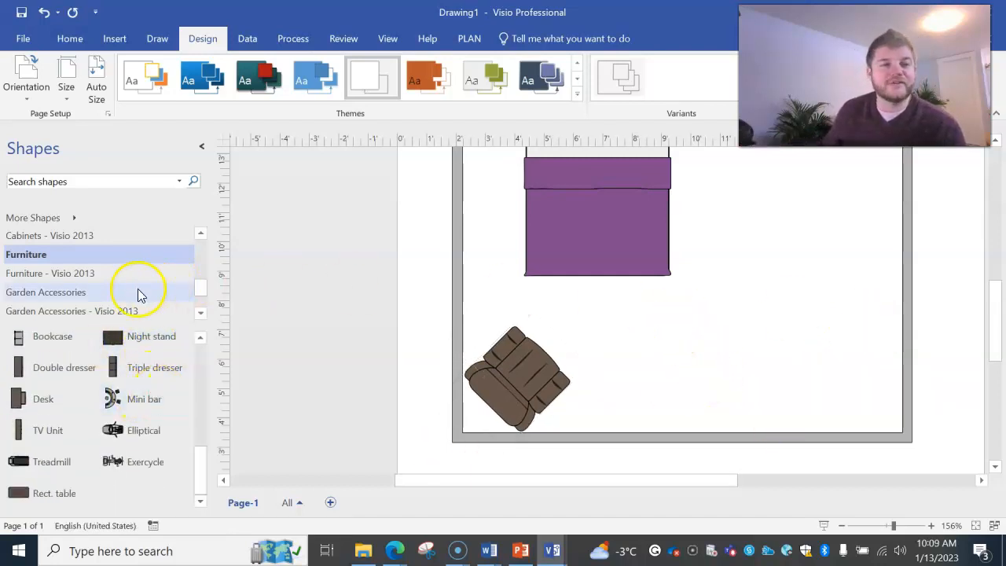
scroll(640, 348, "up", 3)
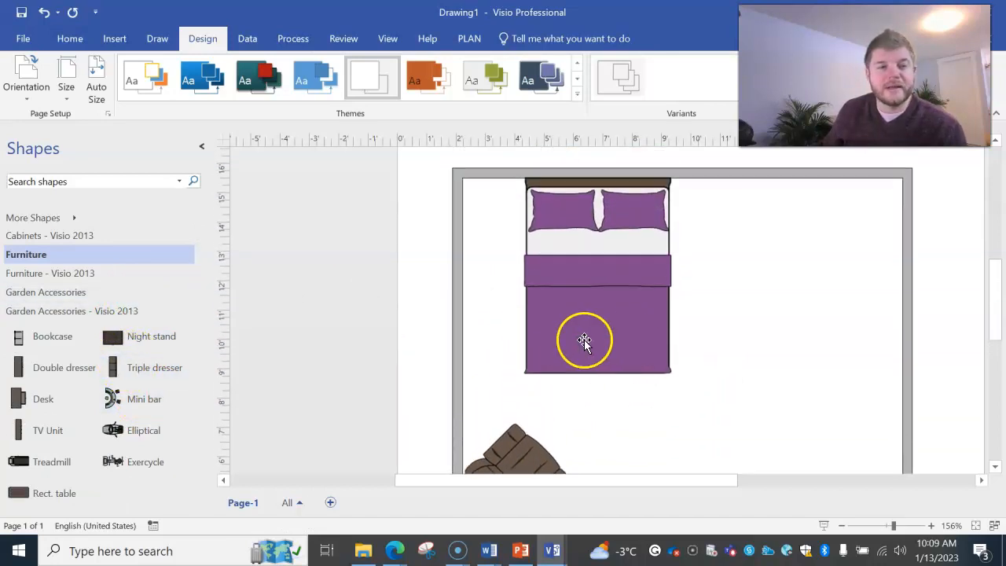
Examine the fill colour options for the Queen bed and the parts of it that can be selected individually
left_click(587, 302)
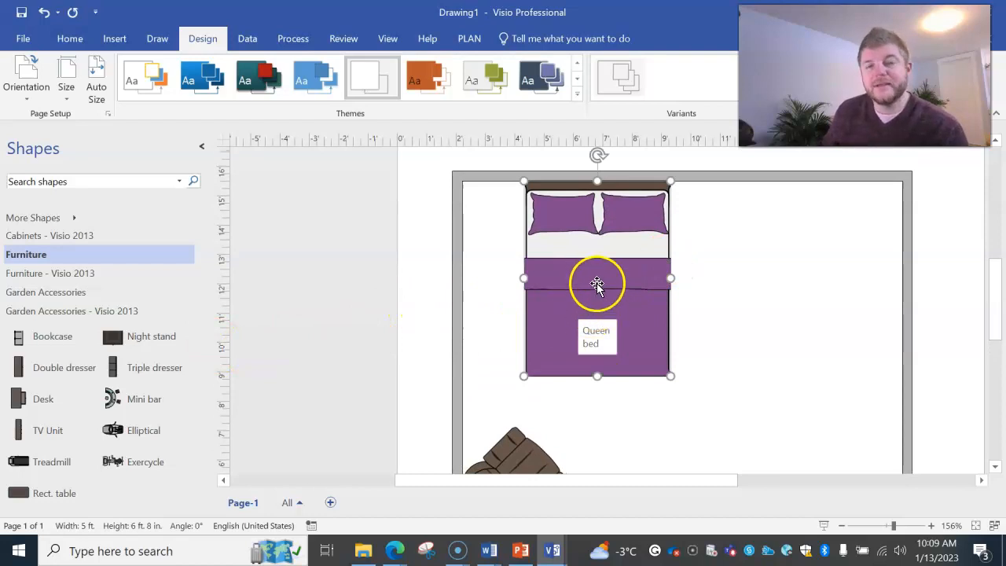
left_click_drag(574, 206, 569, 220)
left_click(585, 307)
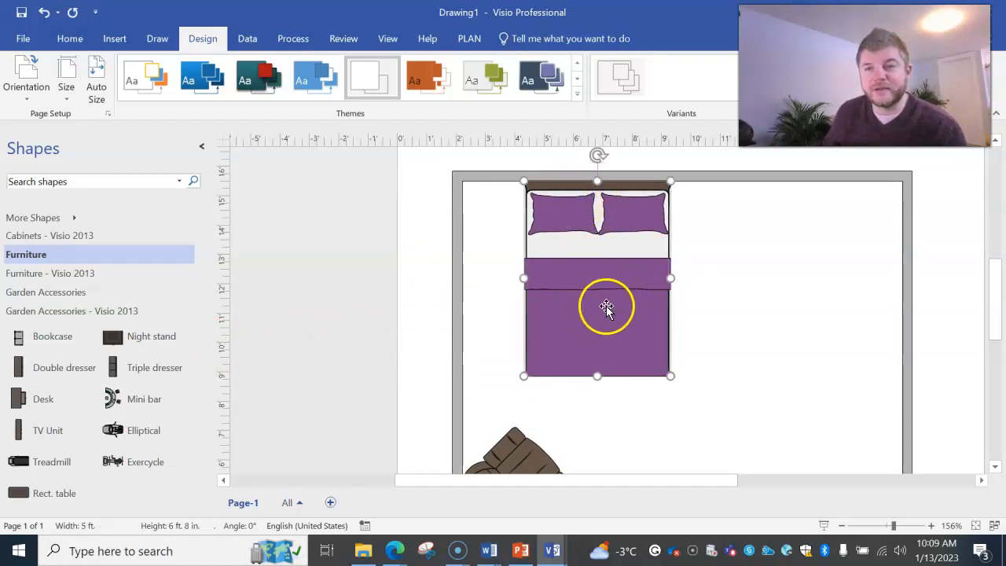
left_click_drag(711, 480, 779, 477)
right_click(408, 280)
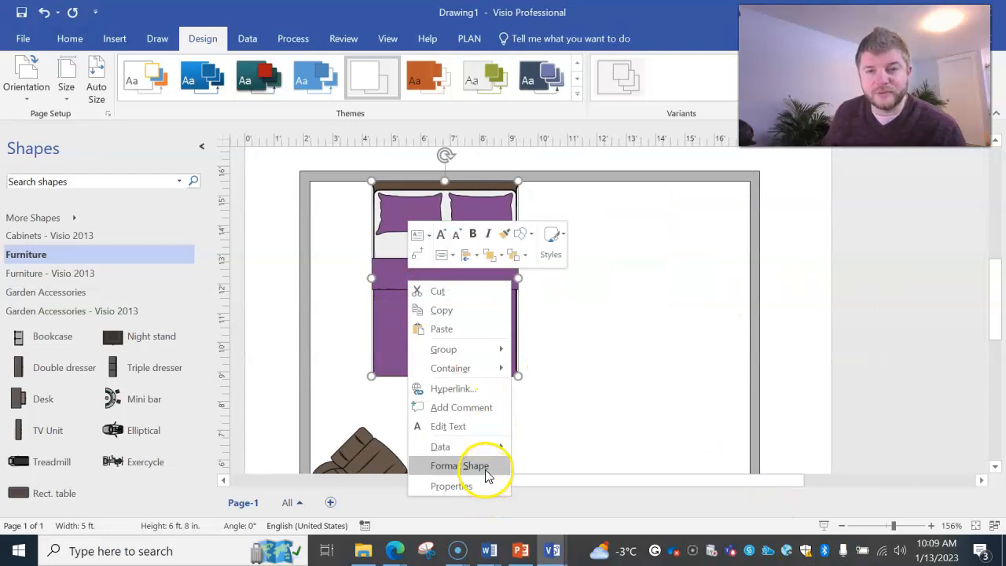
left_click(554, 245)
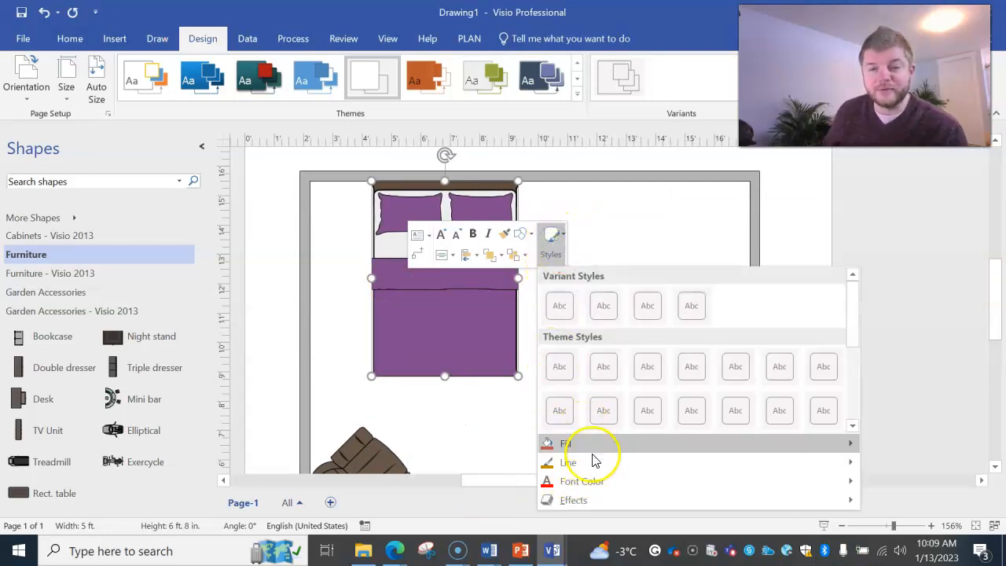
mouse_move(591, 446)
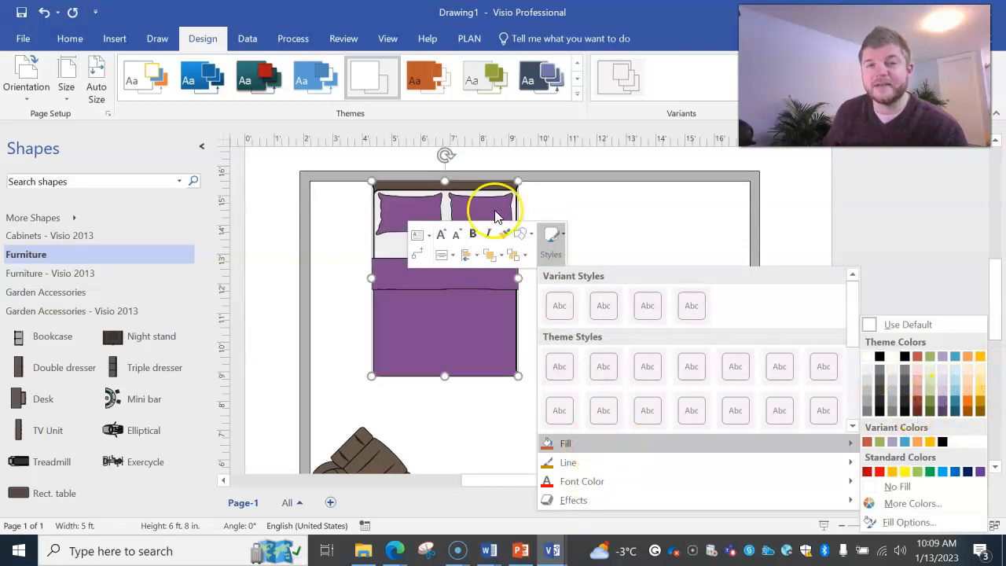
left_click(453, 323)
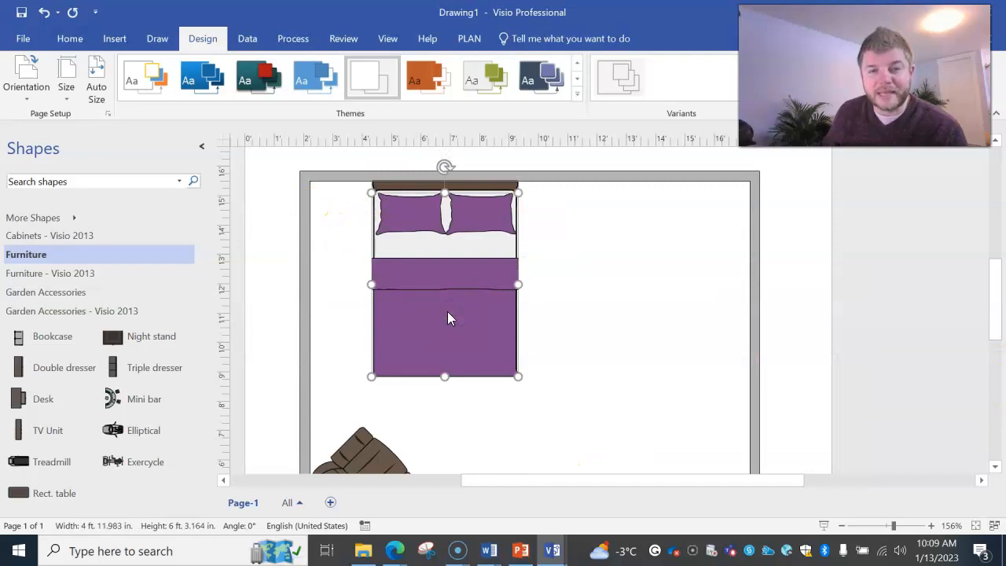
left_click(424, 213)
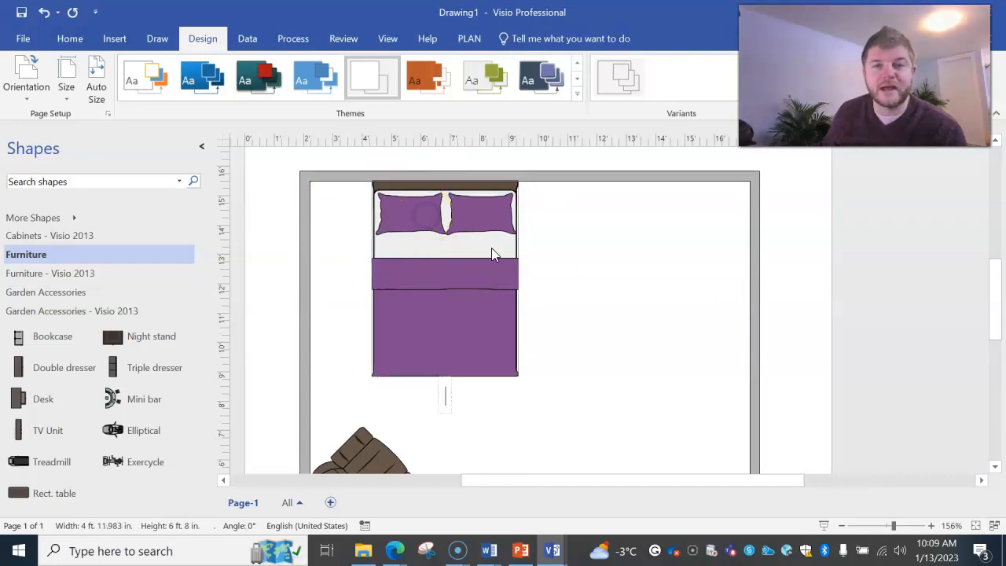
scroll(572, 312, "down", 1)
scroll(561, 310, "up", 1)
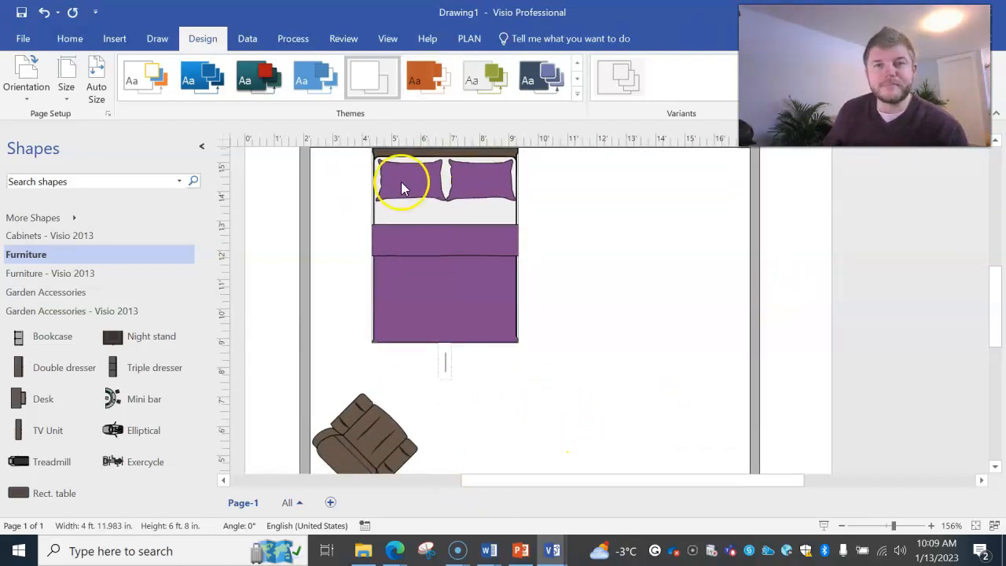
Switch to the open Training Activity Visio drawing
left_click(555, 555)
left_click(489, 448)
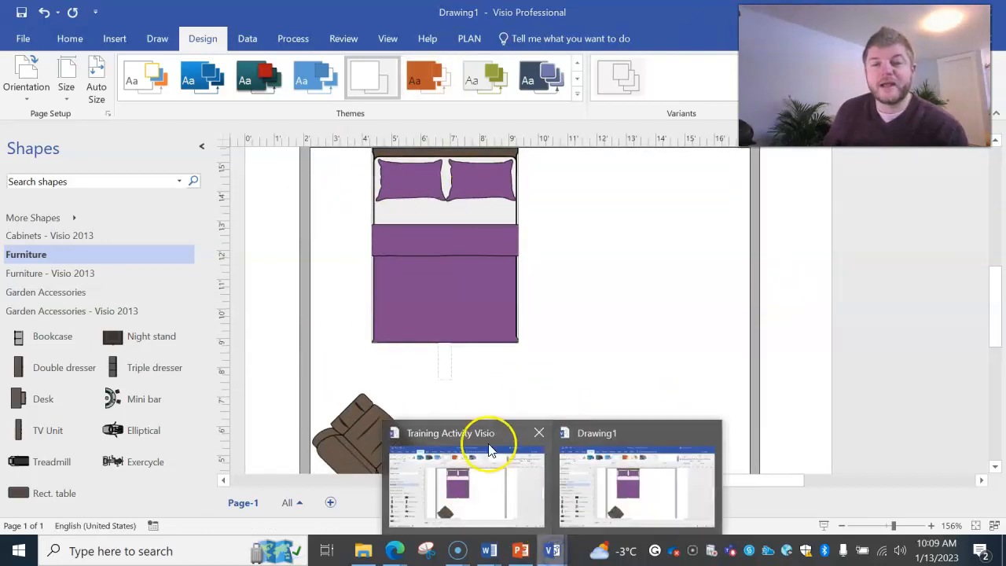
left_click(519, 483)
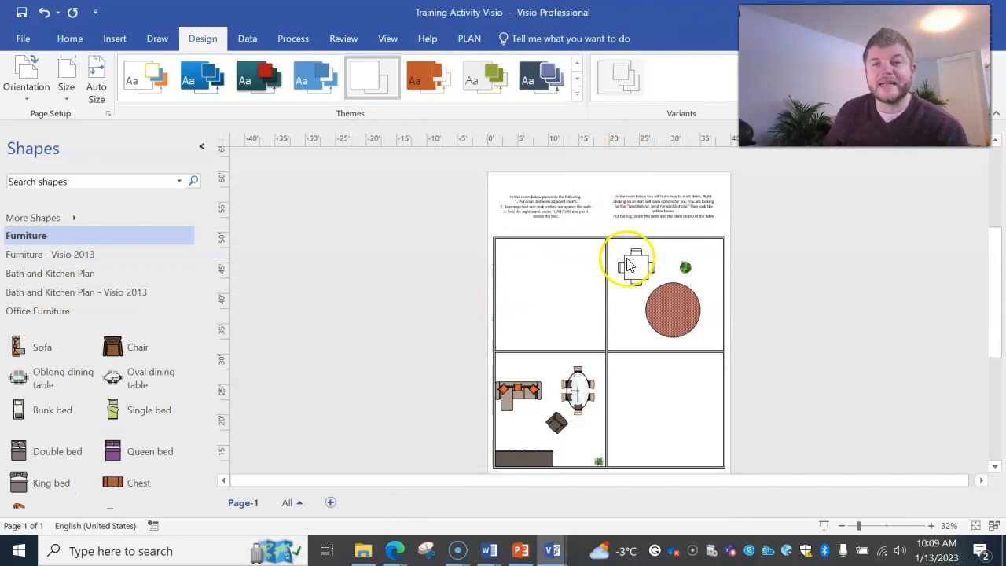
Examine the four-room activity page and read the instructions above the upper-left room
scroll(676, 279, "down", 1)
scroll(704, 291, "down", 1)
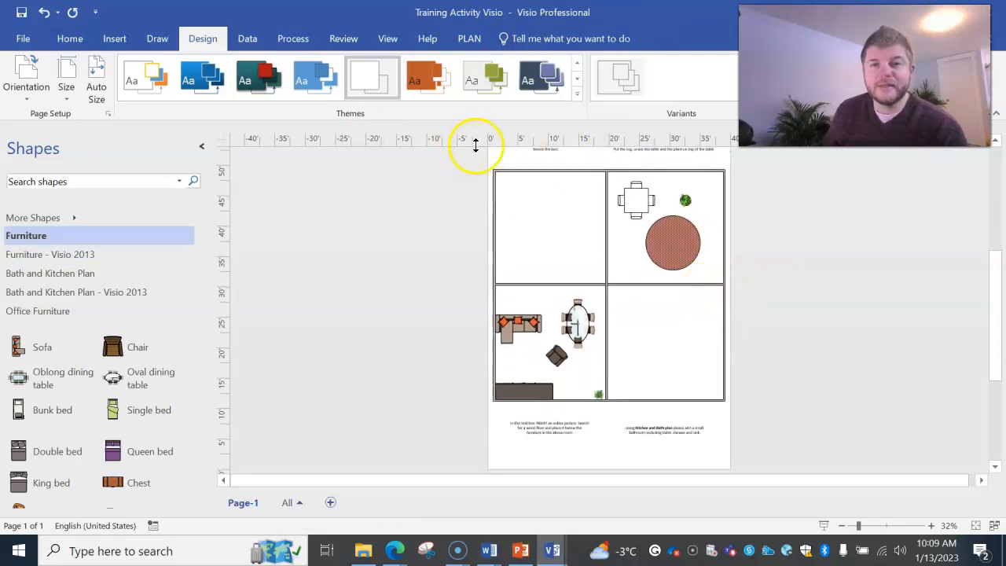
scroll(592, 251, "up", 1)
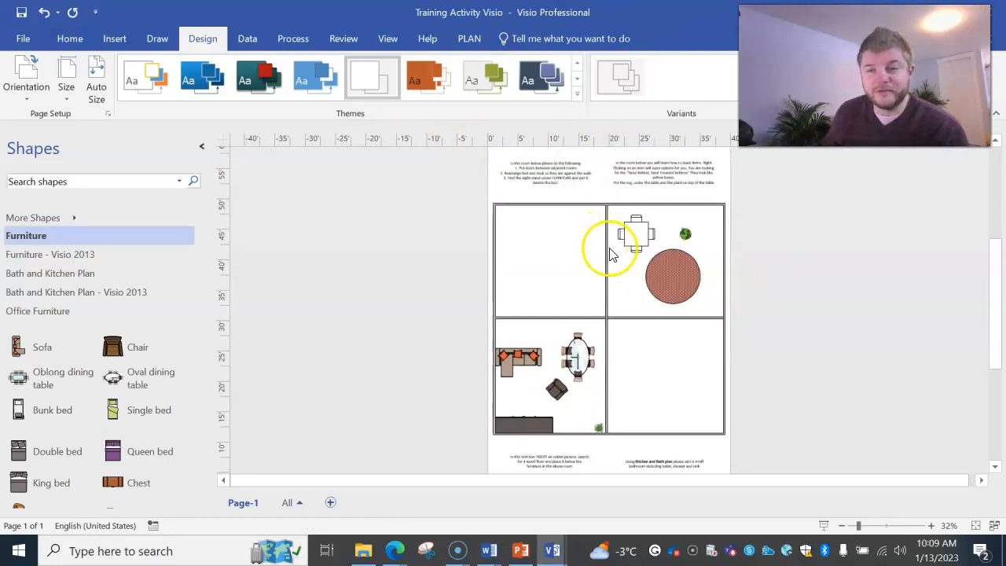
scroll(612, 254, "down", 1)
scroll(611, 254, "up", 1)
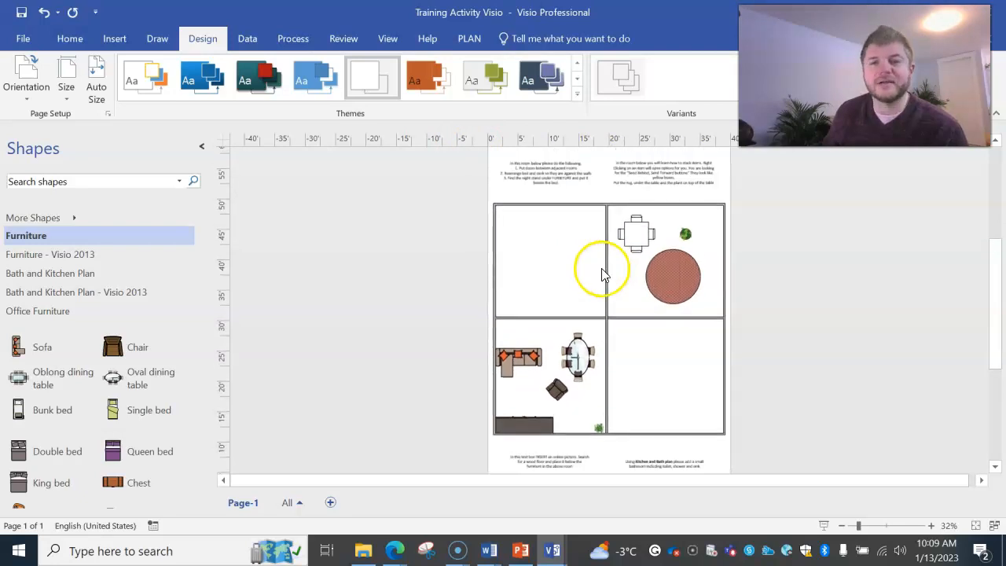
left_click(932, 527)
left_click(932, 526)
scroll(525, 313, "up", 1)
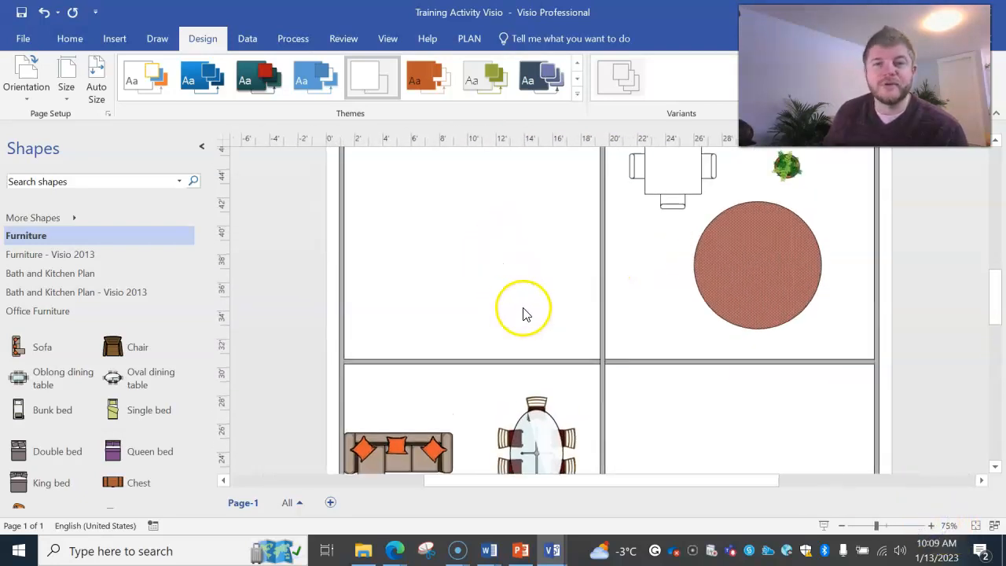
scroll(528, 315, "up", 4)
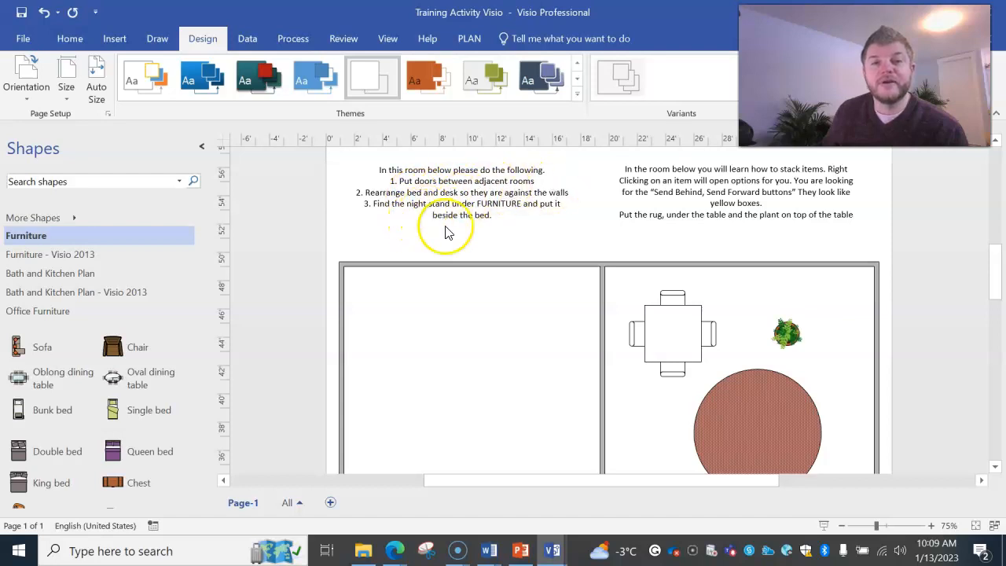
scroll(444, 217, "down", 1)
scroll(455, 232, "down", 2)
scroll(464, 241, "up", 3)
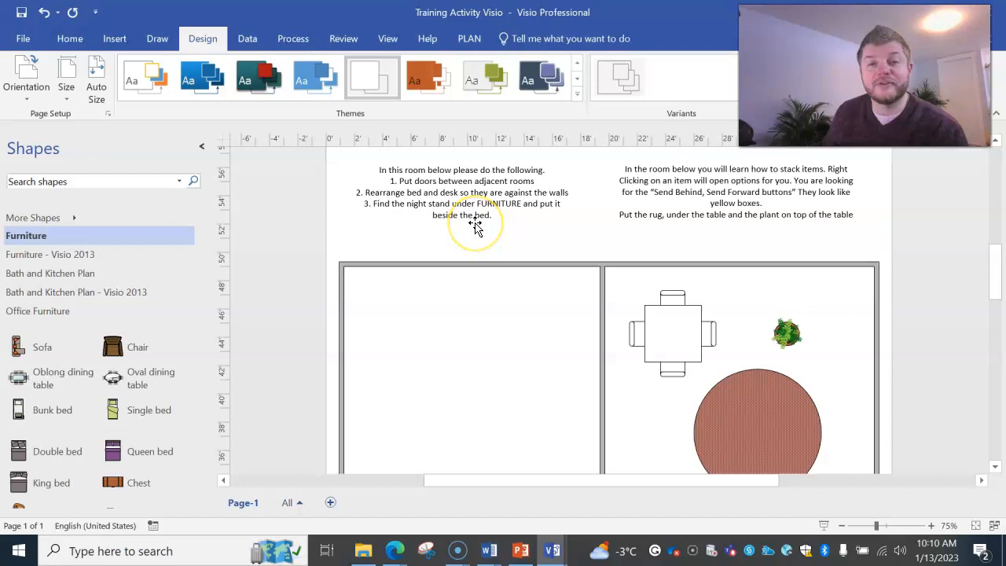
Add doors from the Walls, Shell and Structure stencil to the upper-left room's right wall and bottom wall, connecting it with the adjacent rooms
scroll(476, 225, "down", 3)
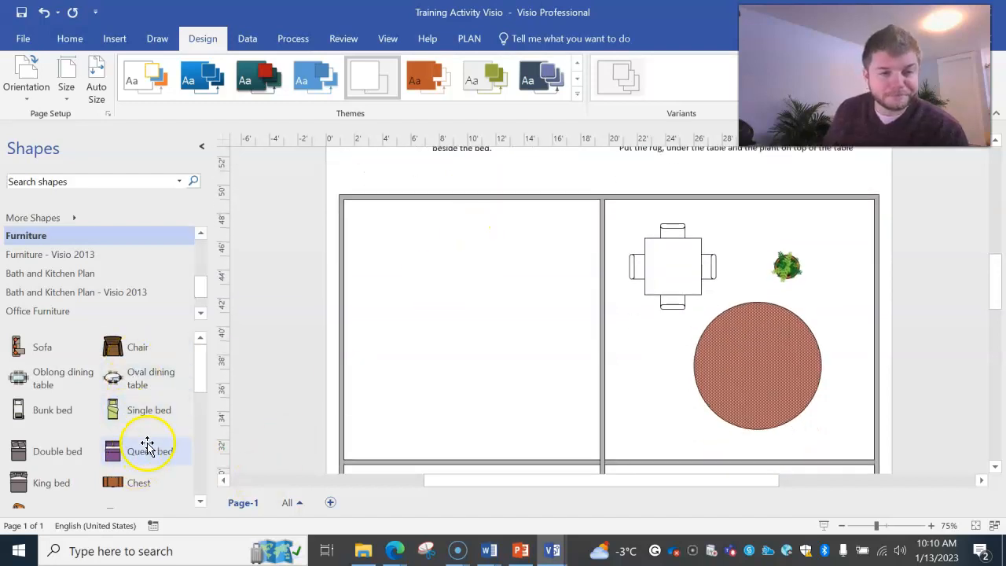
scroll(69, 275, "up", 2)
scroll(72, 273, "up", 2)
scroll(79, 271, "down", 2)
scroll(92, 271, "down", 1)
left_click(96, 273)
left_click_drag(123, 380, 605, 368)
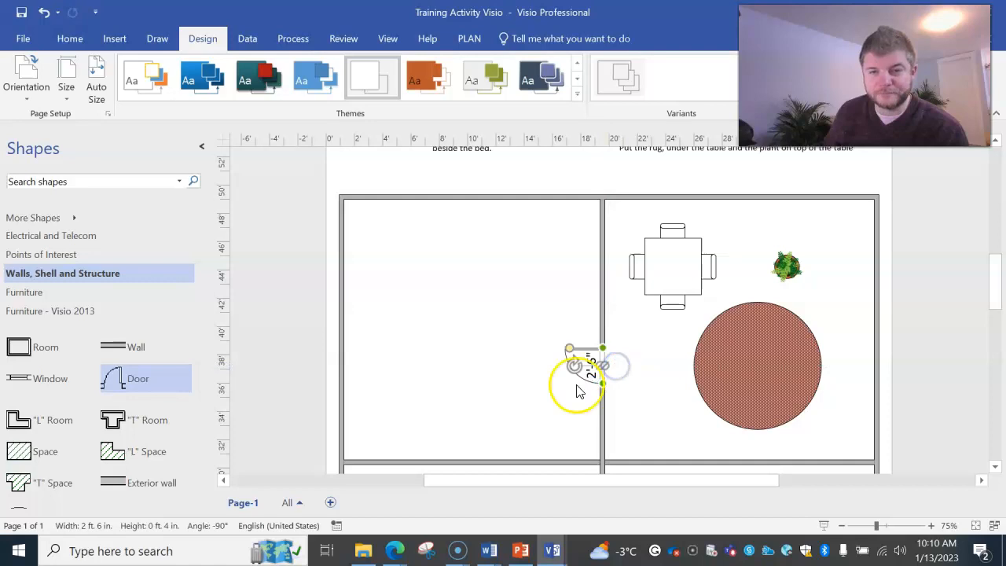
mouse_move(112, 378)
left_mouse_down()
mouse_move(467, 375)
mouse_move(454, 462)
left_mouse_up()
left_click(548, 421)
scroll(530, 361, "down", 1)
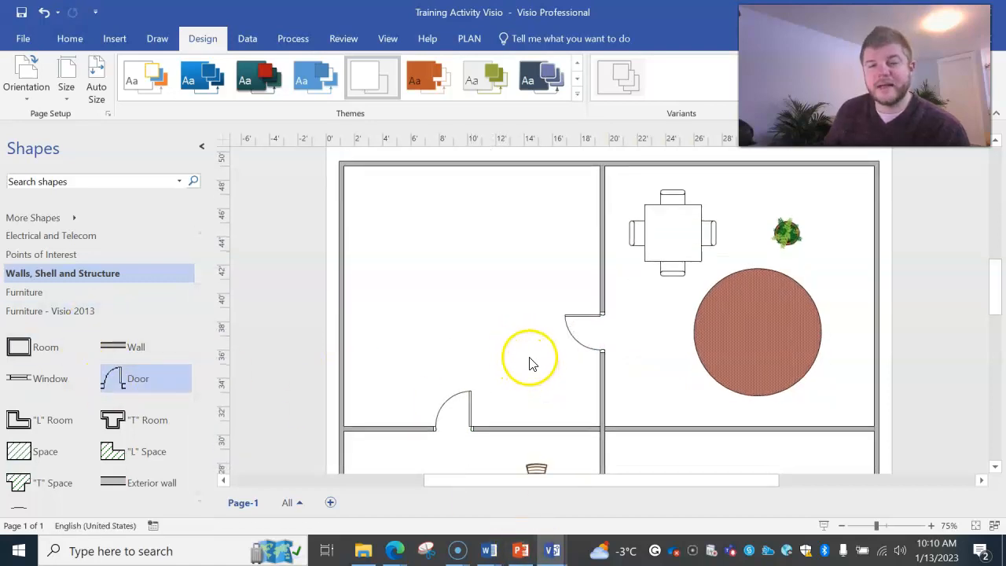
Shift the door between the two upper rooms about 1 ft up along its wall
left_click(577, 315)
mouse_move(597, 334)
left_mouse_down()
mouse_move(609, 240)
mouse_move(602, 184)
mouse_move(598, 317)
left_mouse_up()
left_click(642, 405)
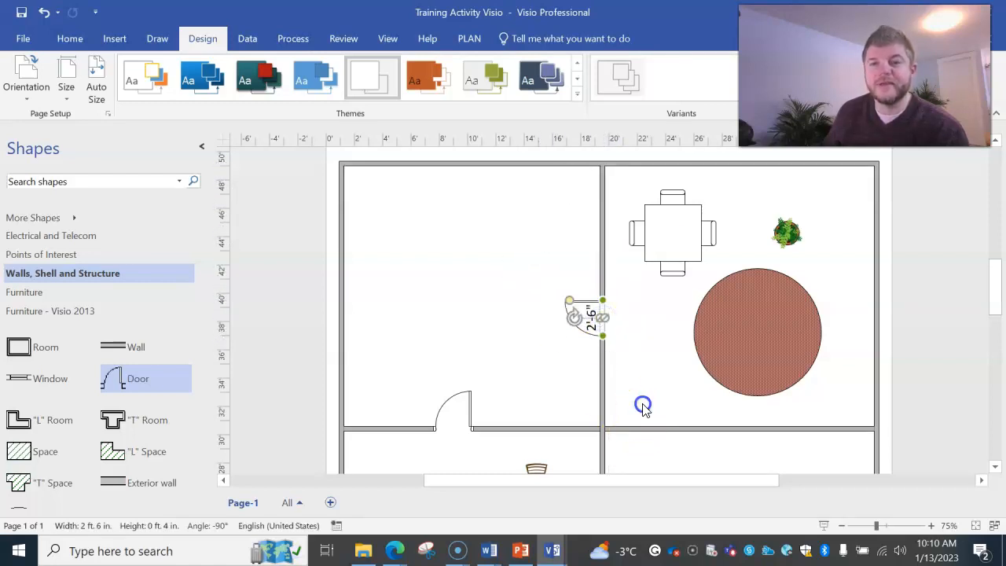
Place a Queen bed from the Furniture stencil in the upper-left room with its headboard against the top wall, left of centre
left_click(73, 299)
left_click_drag(129, 450, 432, 218)
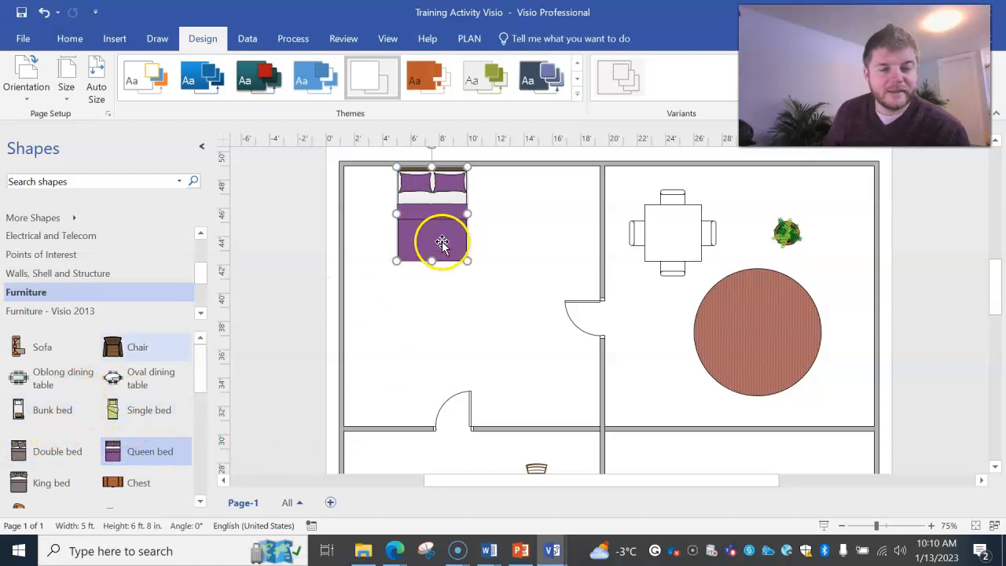
scroll(471, 260, "up", 3)
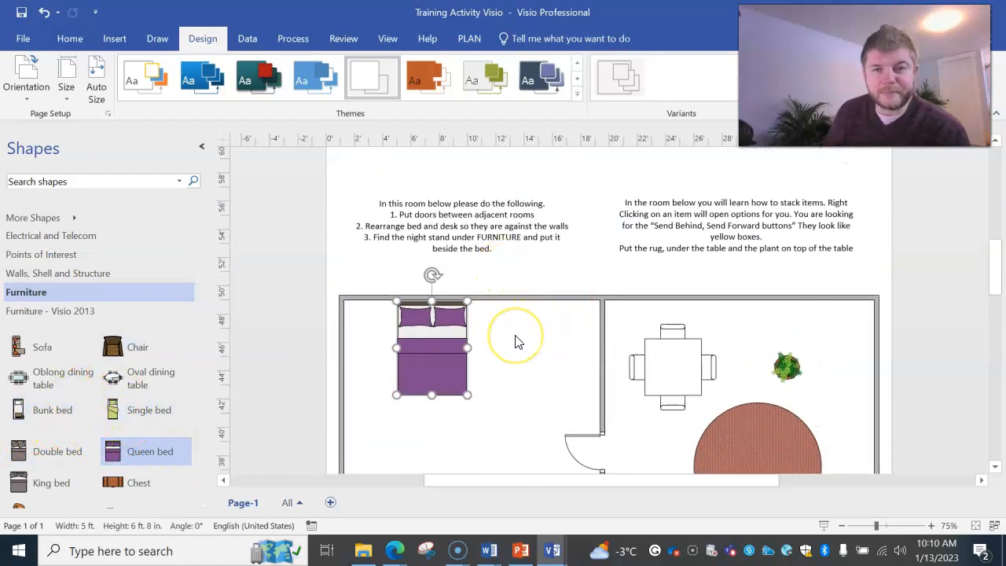
scroll(518, 342, "down", 3)
Look through the Furniture stencil for a desk shape
scroll(118, 416, "down", 2)
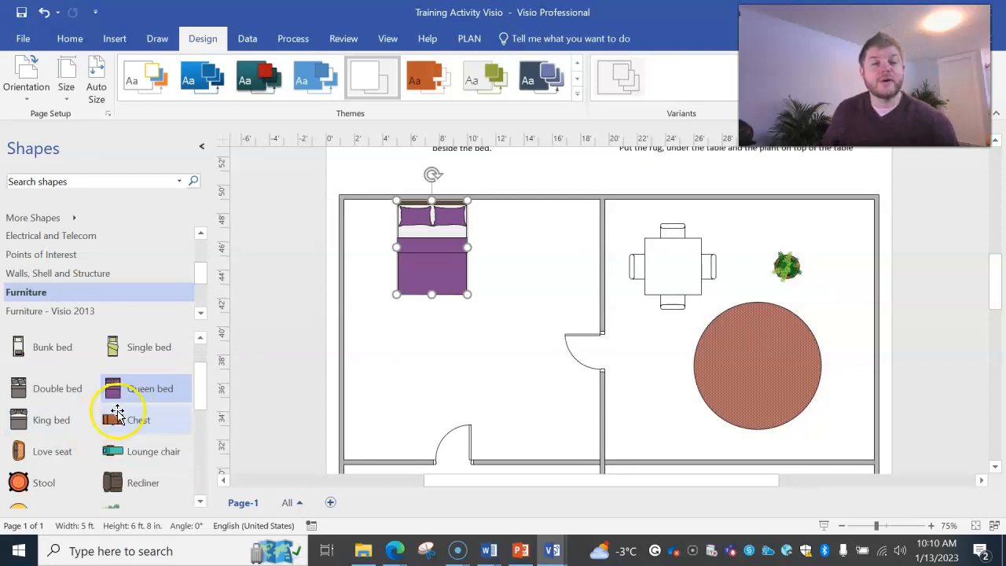
scroll(118, 408, "down", 2)
scroll(114, 401, "down", 5)
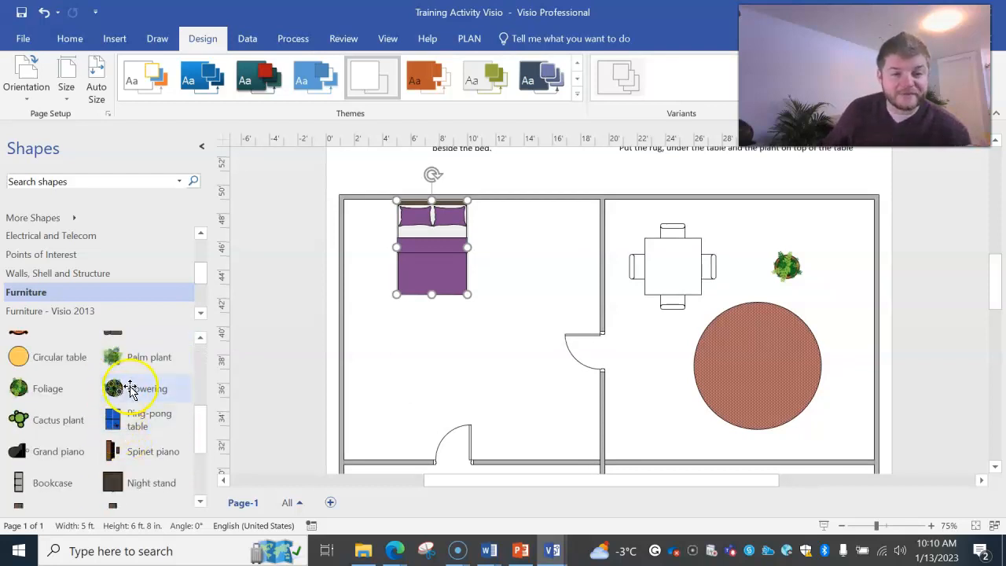
scroll(31, 386, "down", 2)
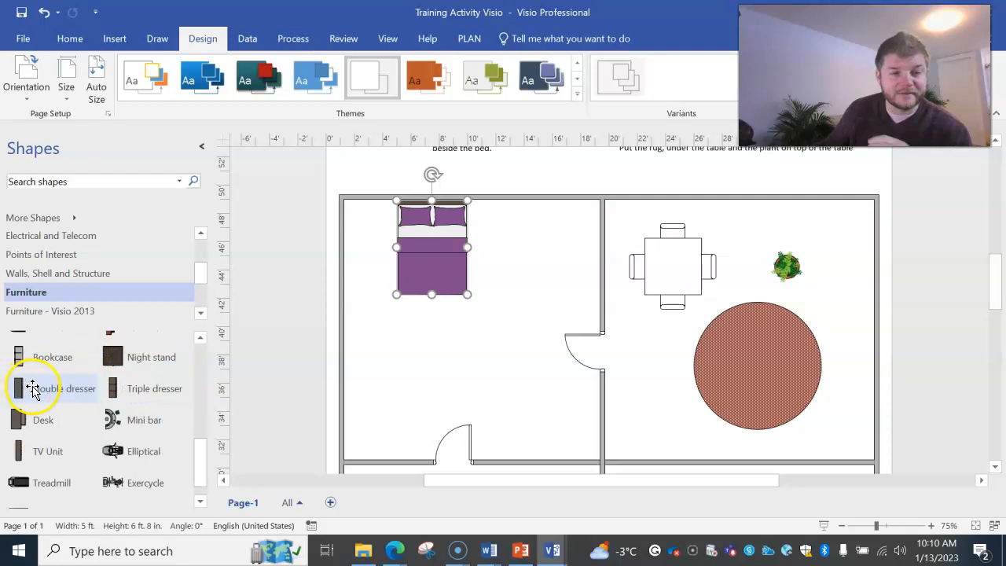
left_click(61, 421)
Search the shapes for "desk" and browse the results down to the Cubicles - Visio 2013 group
left_click(61, 180)
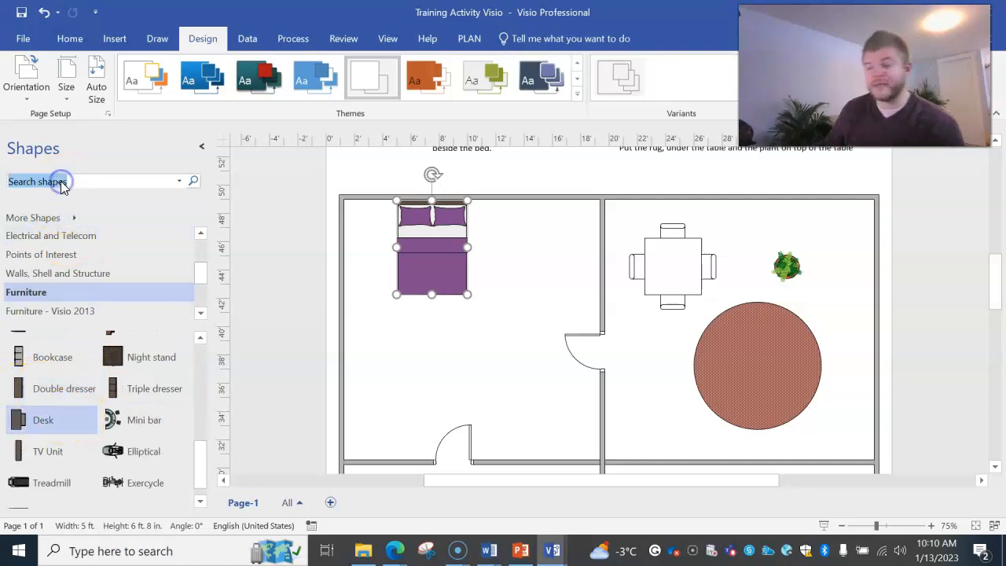
type("desk")
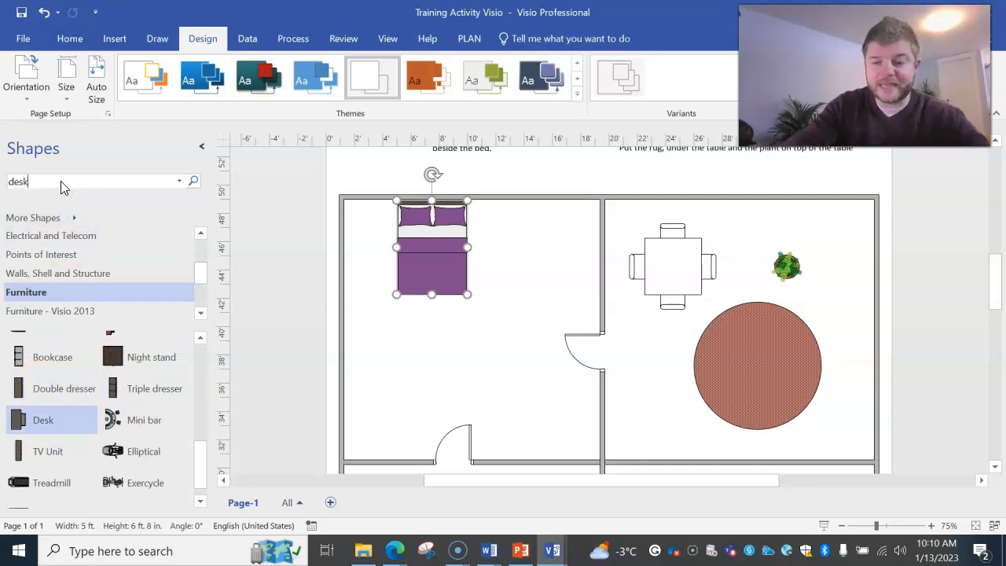
key("Return")
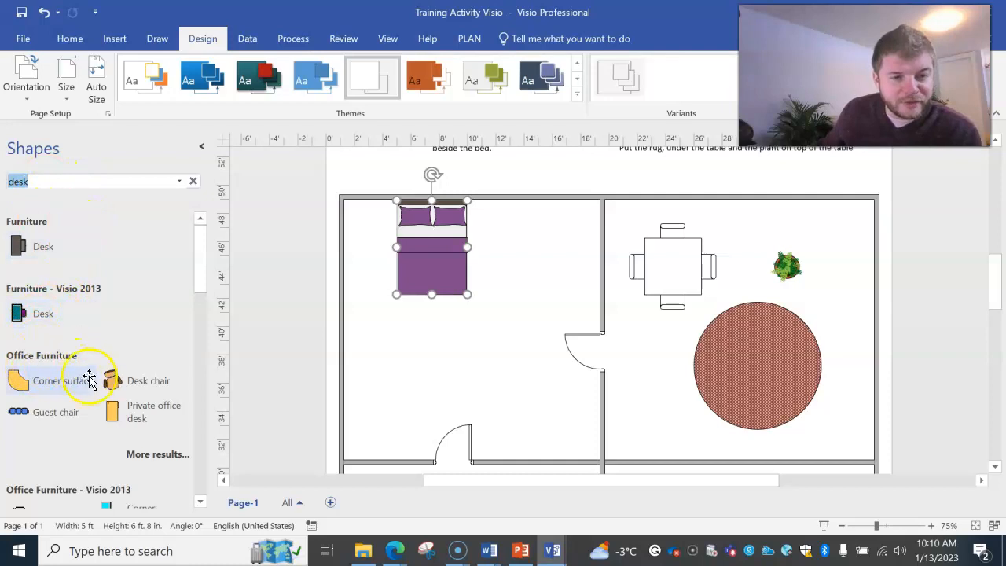
scroll(89, 380, "down", 3)
scroll(78, 397, "down", 2)
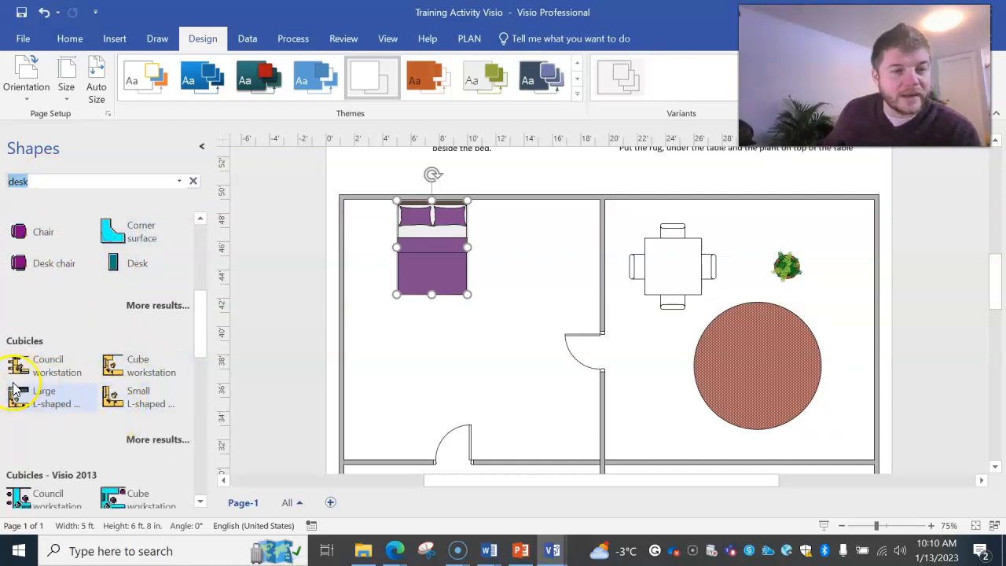
scroll(132, 397, "down", 2)
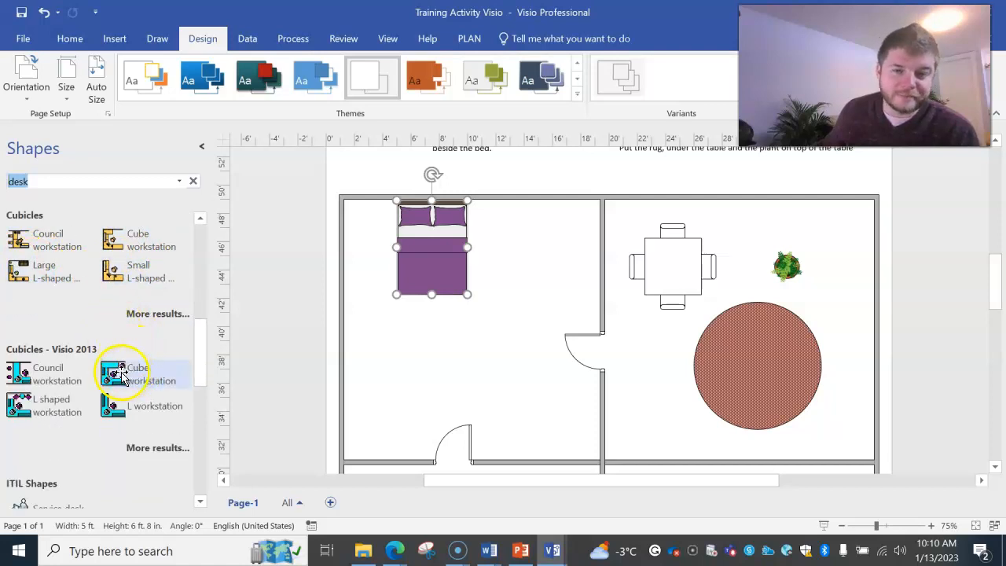
Place an L workstation from Cubicles - Visio 2013 in the upper-left room's lower-left corner and nudge it against both walls
left_click_drag(107, 408, 406, 405)
key("Left")
key("Left")
key("Down")
key("Down")
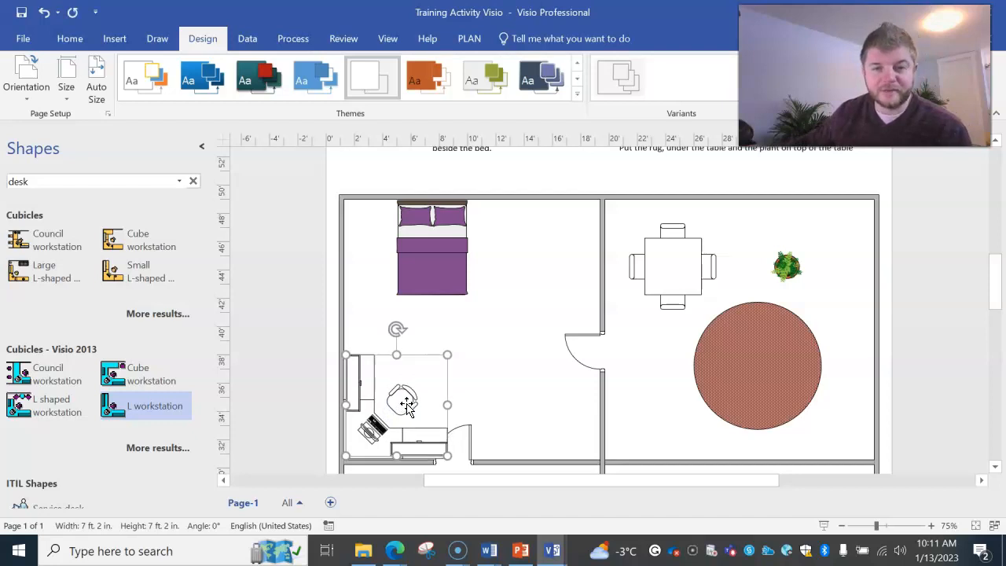
left_click(561, 401)
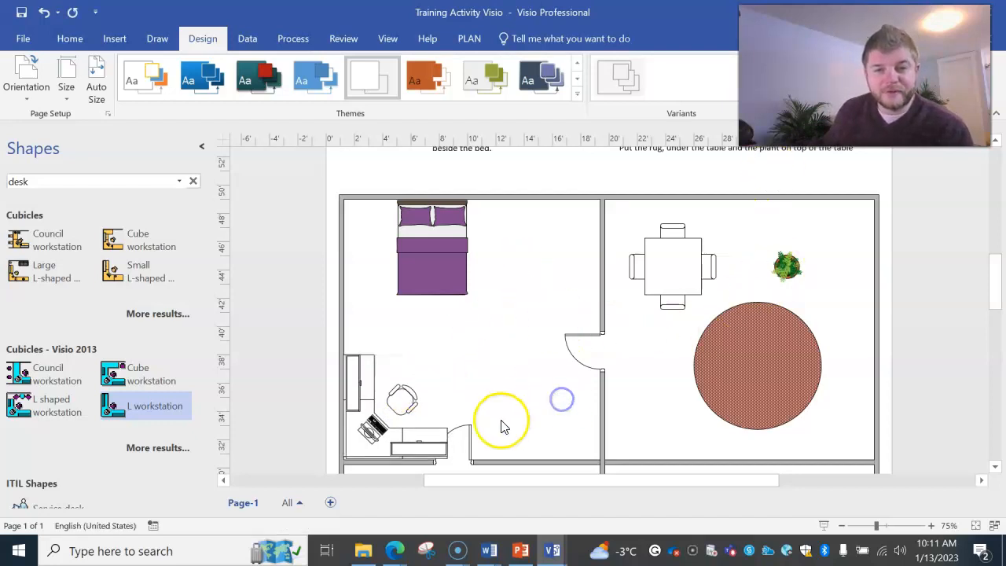
Slide the door in the upper-left room's bottom wall to the right so it clears the workstation
left_click(471, 446)
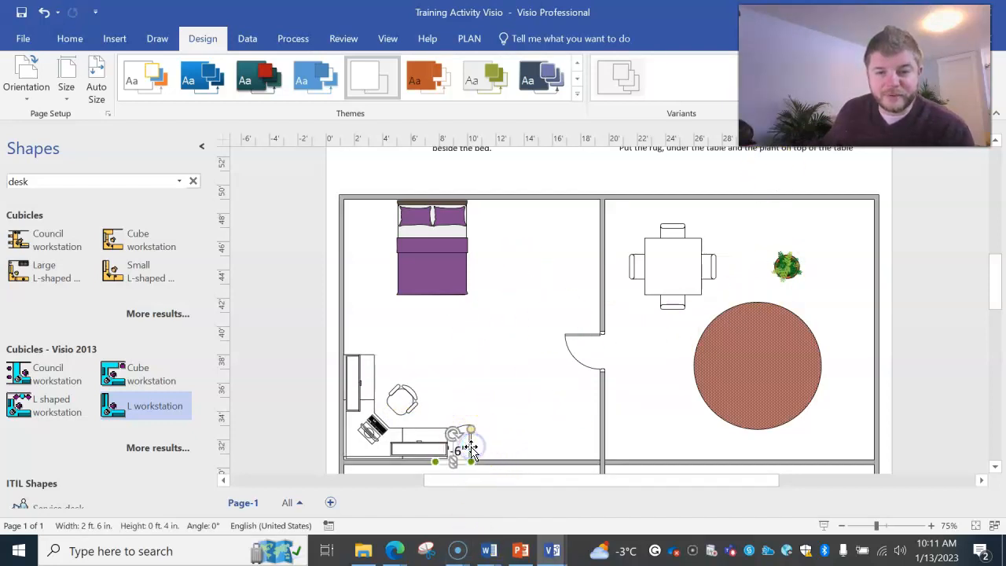
left_click_drag(548, 449, 517, 449)
left_click(540, 406)
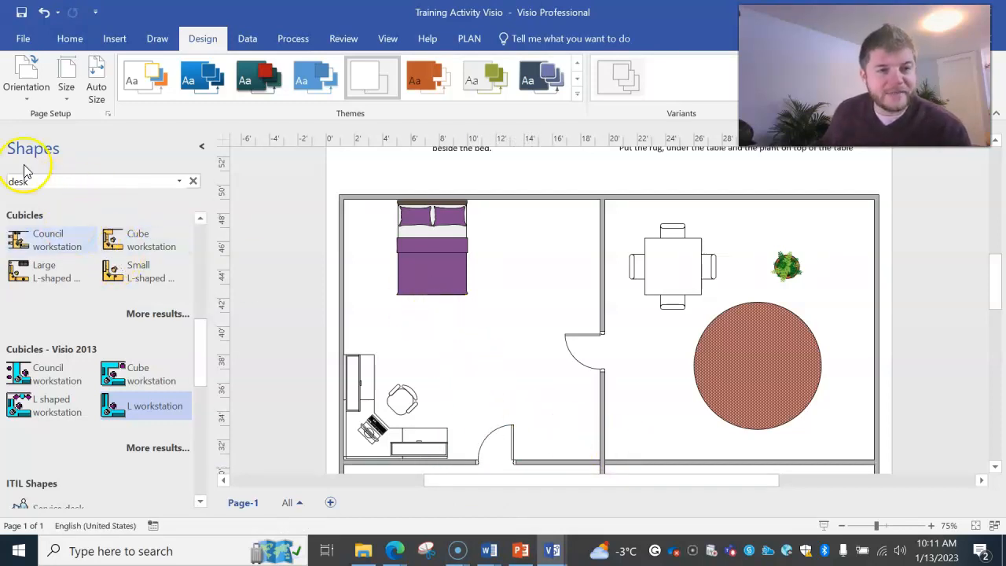
Clear the shape search and place a Night stand from the Furniture stencil against the top wall, right beside the Queen bed
left_click(192, 180)
left_click_drag(135, 359, 482, 213)
left_click(543, 259)
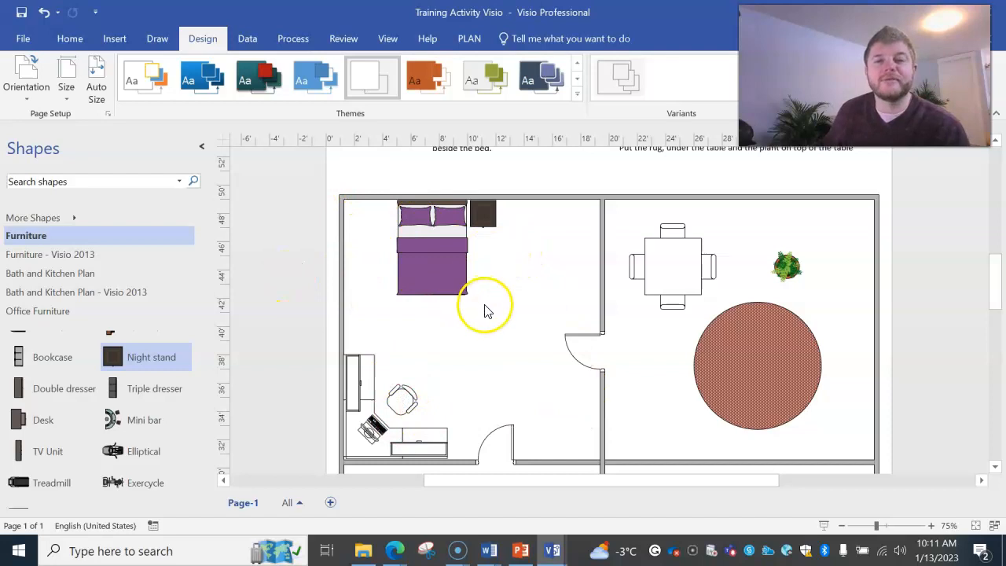
scroll(539, 361, "up", 3)
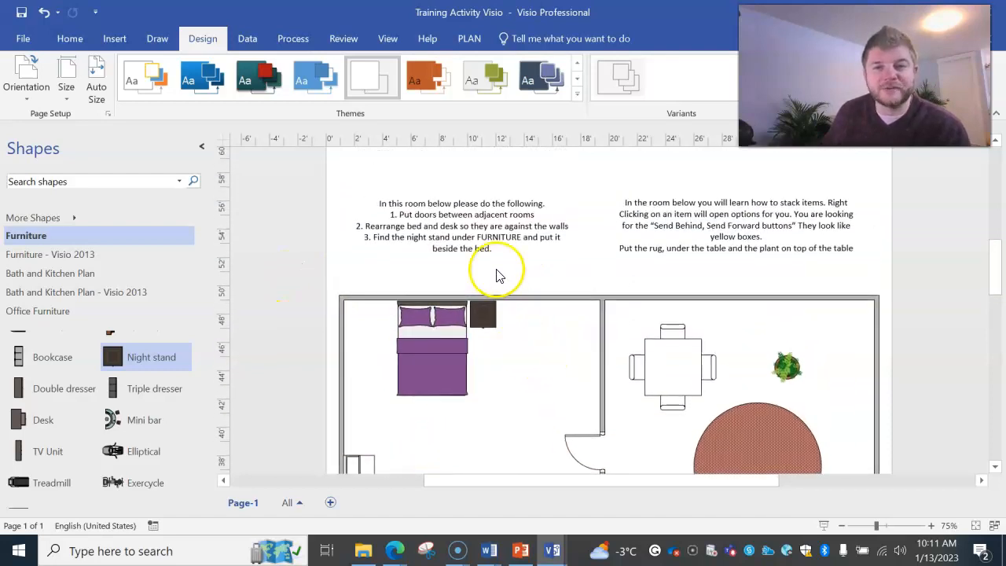
scroll(494, 281, "down", 3)
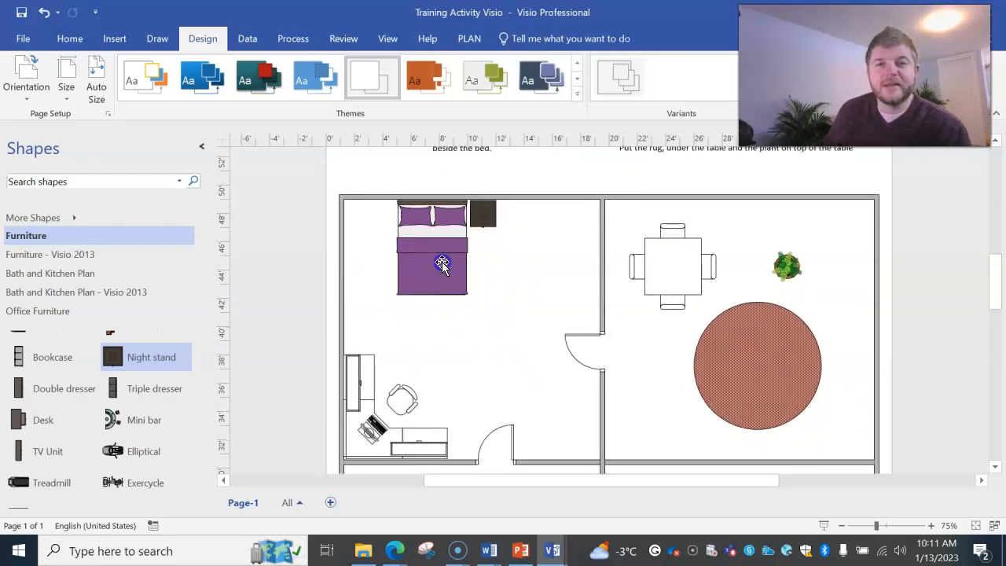
left_click(440, 263)
left_click_drag(443, 179, 434, 214)
left_click(497, 269)
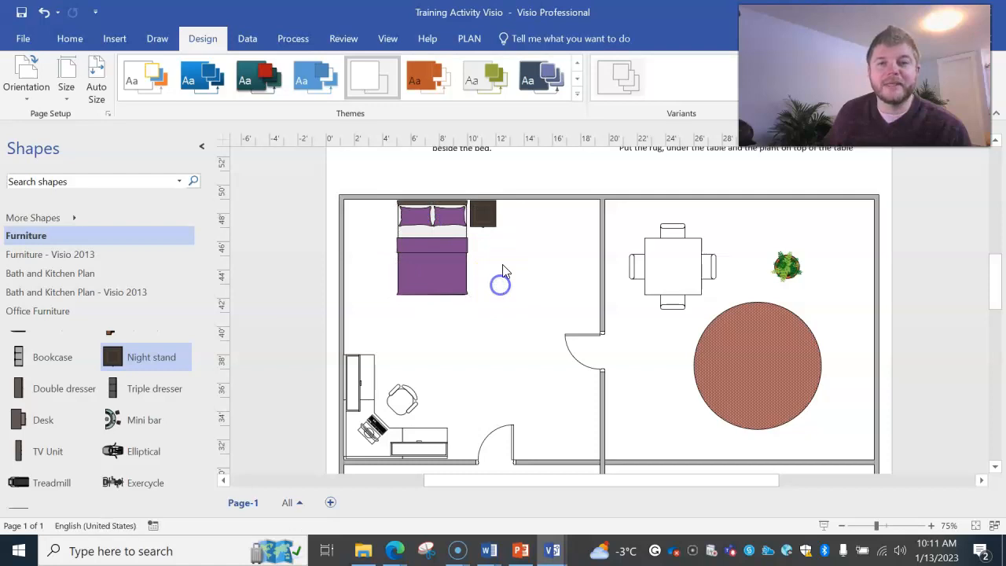
Move the round rug up and left toward the middle of the upper-right room, close to the table
left_click_drag(665, 479, 728, 479)
scroll(705, 421, "up", 2)
scroll(703, 422, "down", 1)
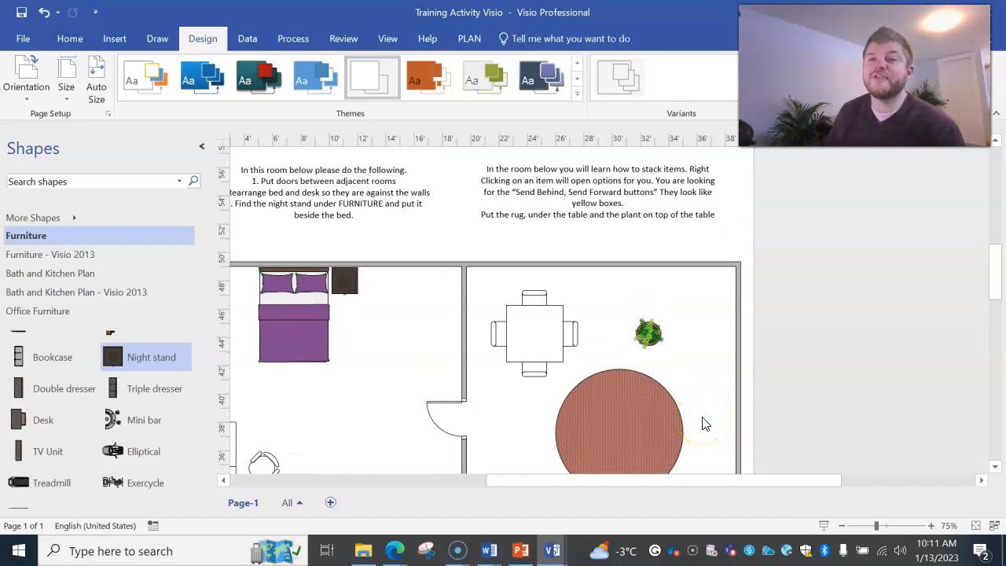
left_click(610, 371)
scroll(633, 378, "down", 1)
left_click_drag(624, 395, 598, 363)
Centre the square table with its chairs on the round rug and bring it to the front
left_click(532, 295)
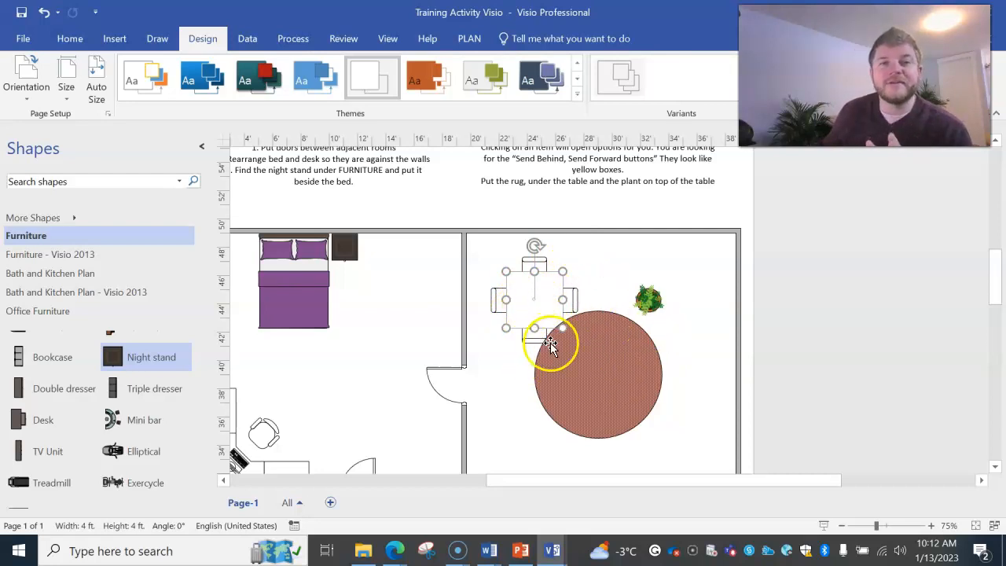
left_click(70, 38)
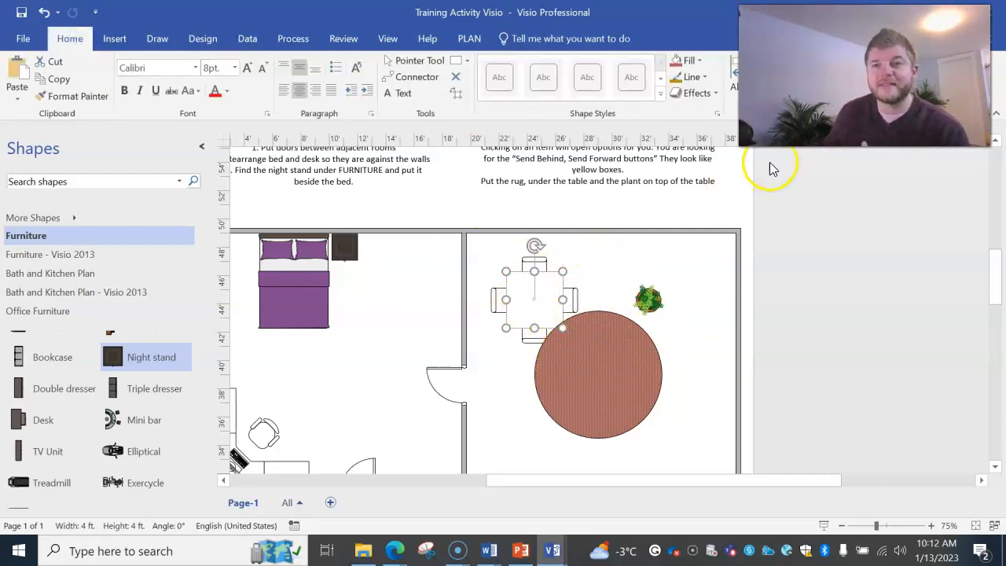
left_click(599, 360)
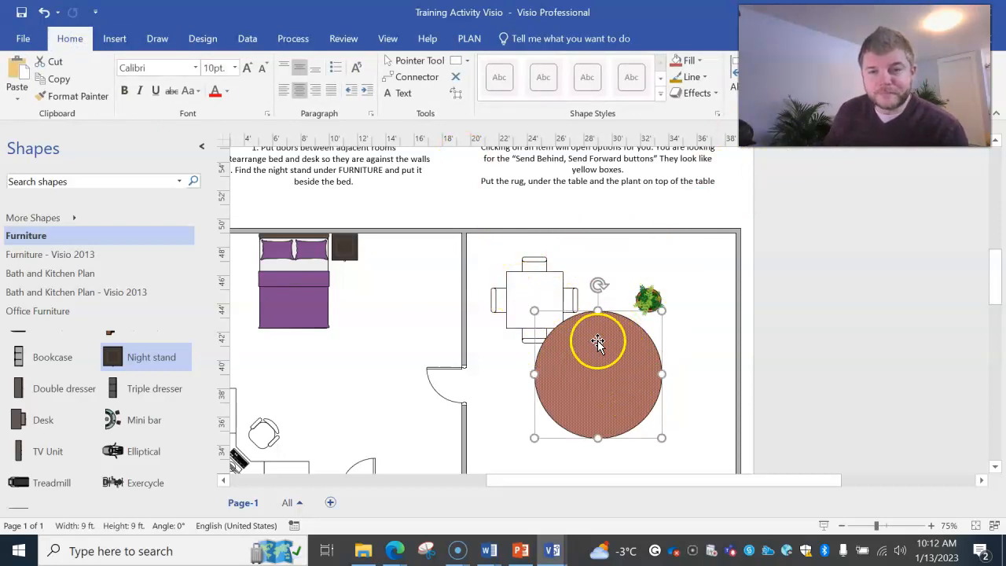
left_click_drag(535, 292, 601, 359)
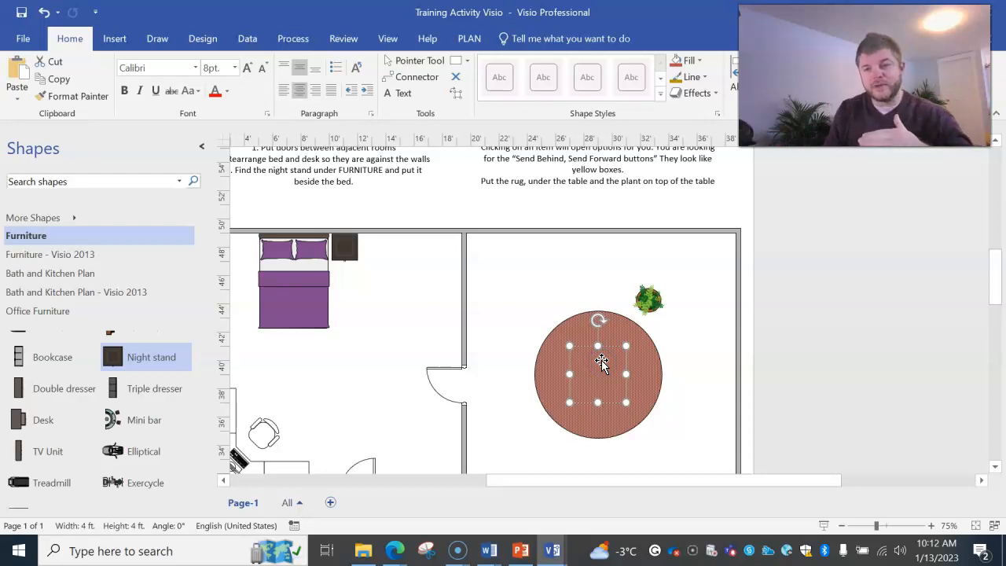
left_click(601, 361)
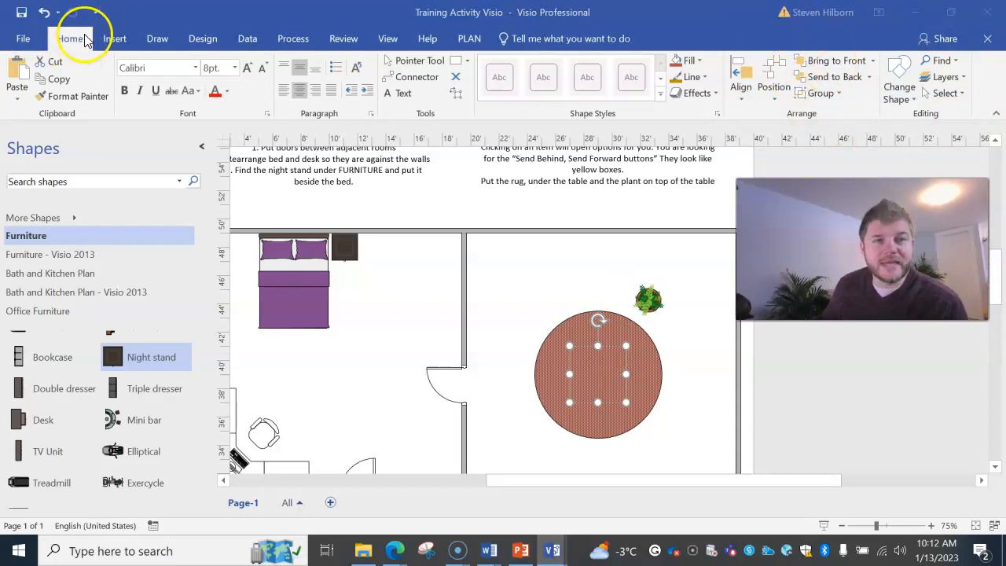
left_click(836, 63)
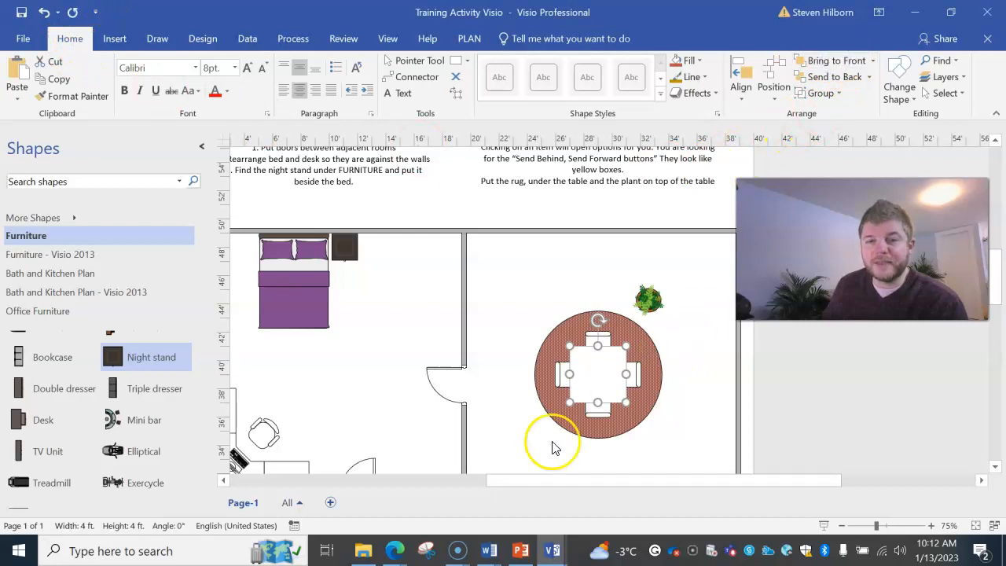
Shift the table slightly left on the rug and view its Bring Forward and Bring to Front options
double_click(602, 367)
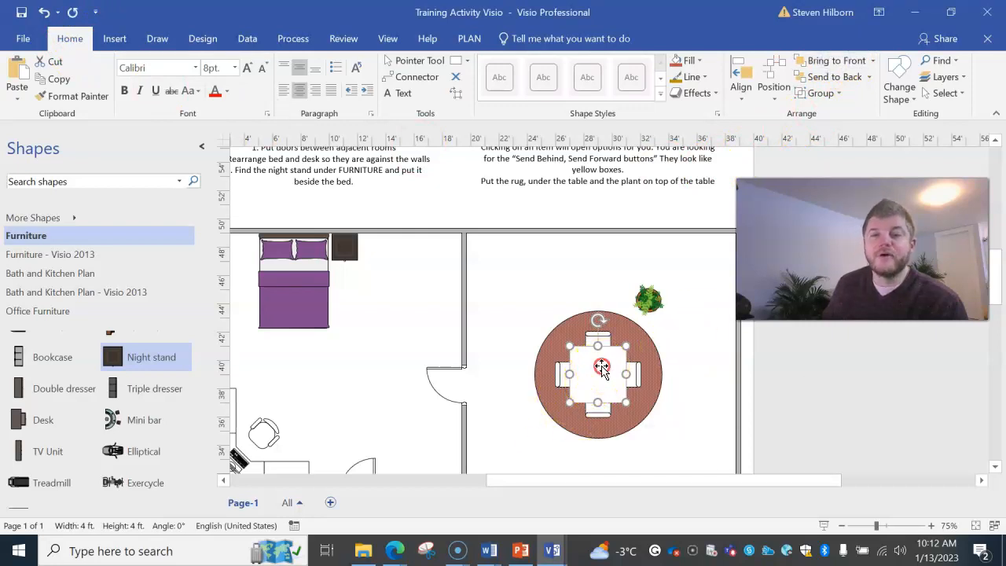
left_click(628, 361)
left_click(587, 361)
double_click(610, 365)
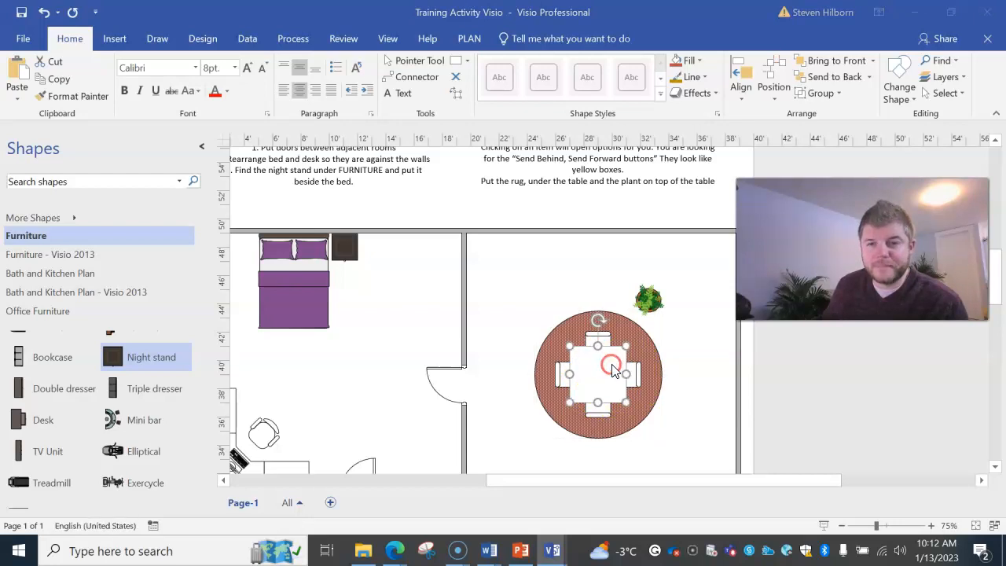
left_click_drag(615, 371, 597, 365)
right_click(597, 366)
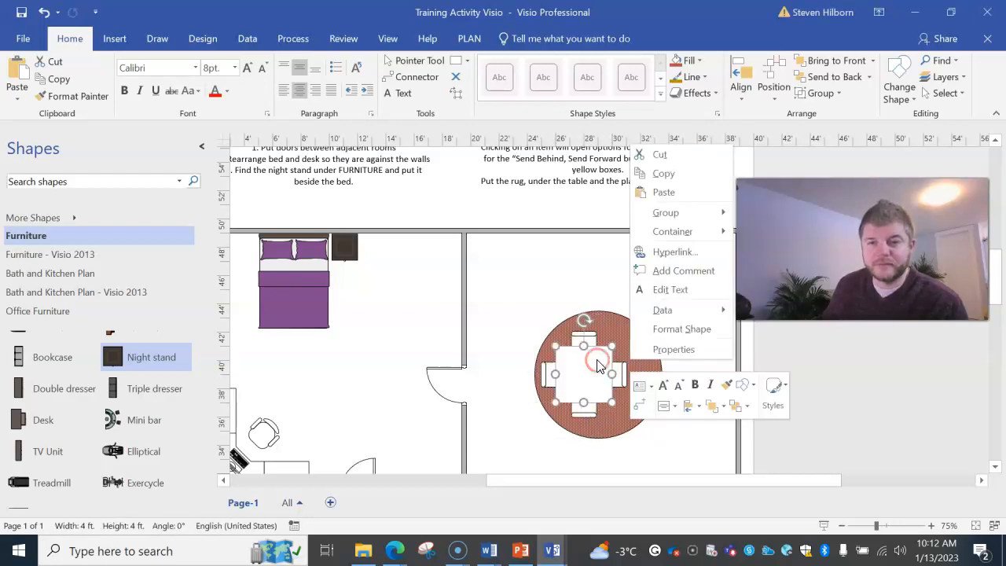
left_click(724, 407)
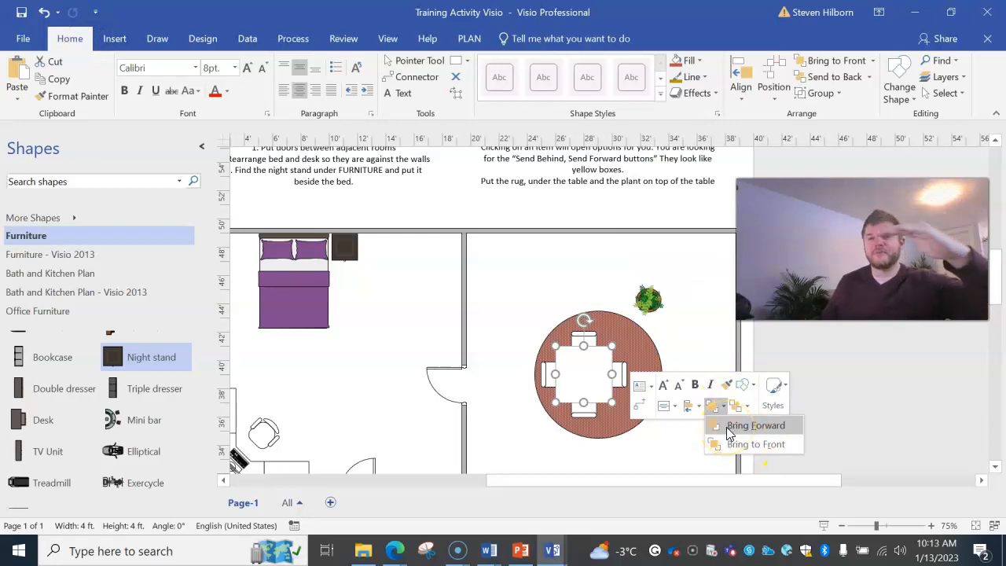
left_click(726, 426)
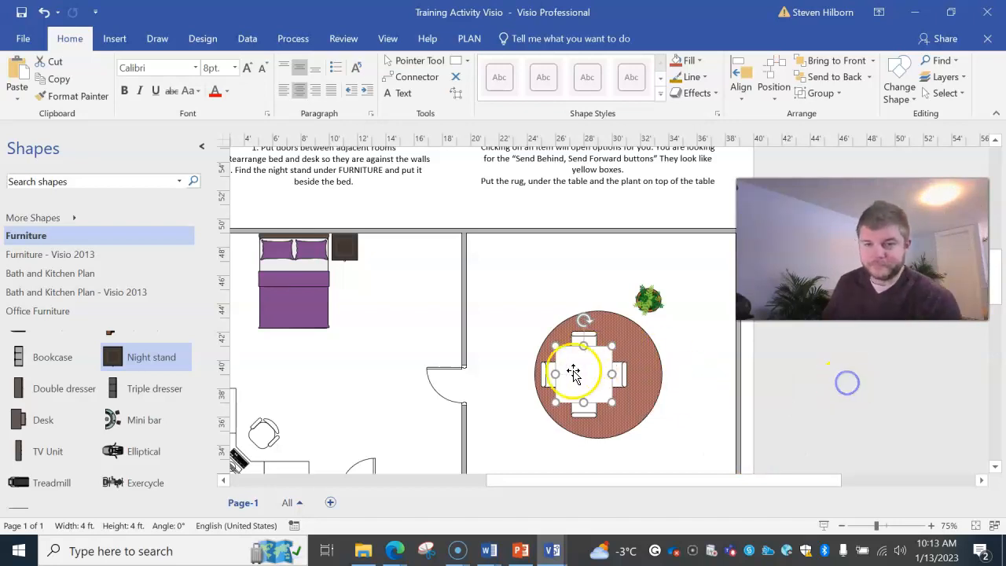
Move the plant onto the middle of the table and bring it to the front
left_click(648, 298)
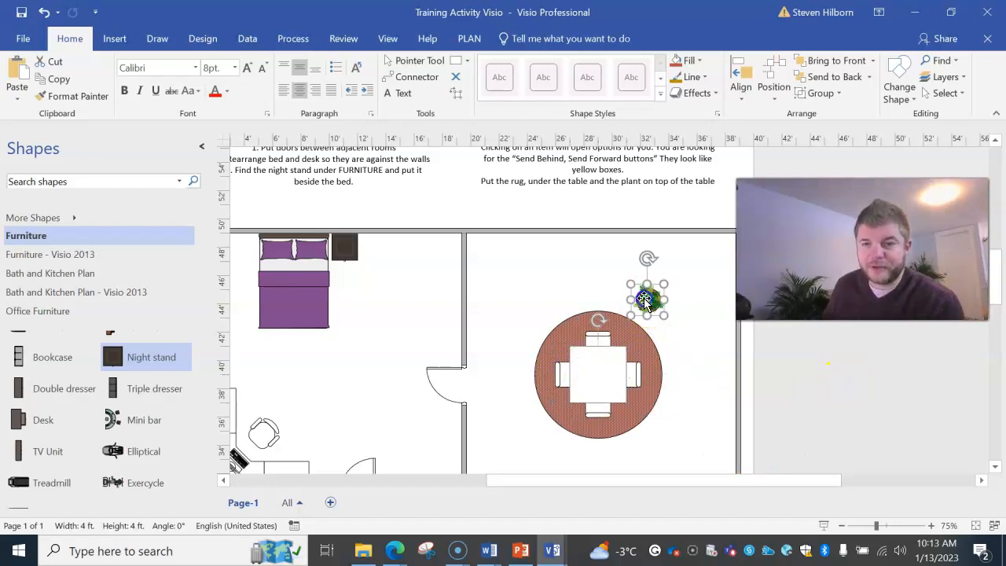
left_click_drag(649, 307, 605, 390)
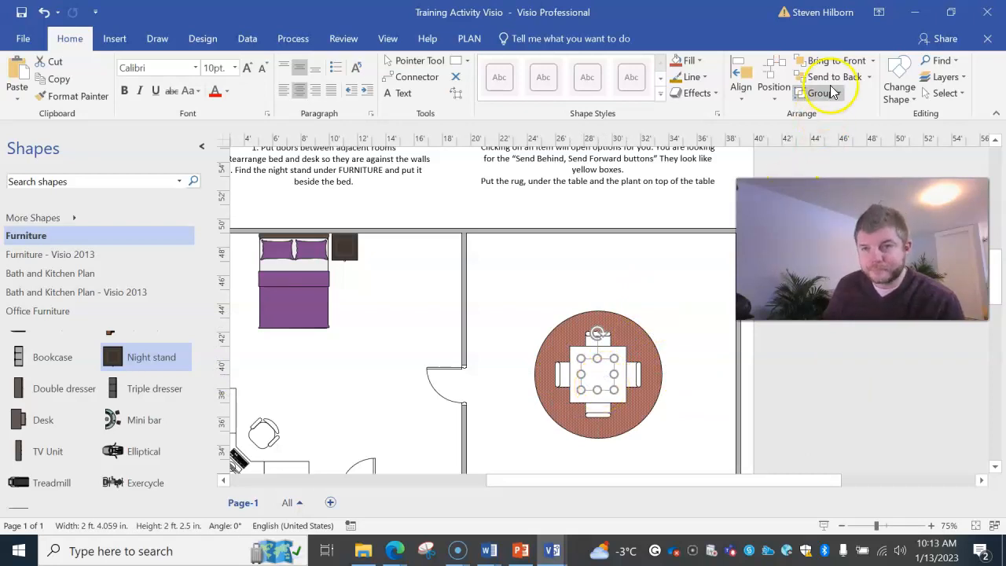
left_click(833, 62)
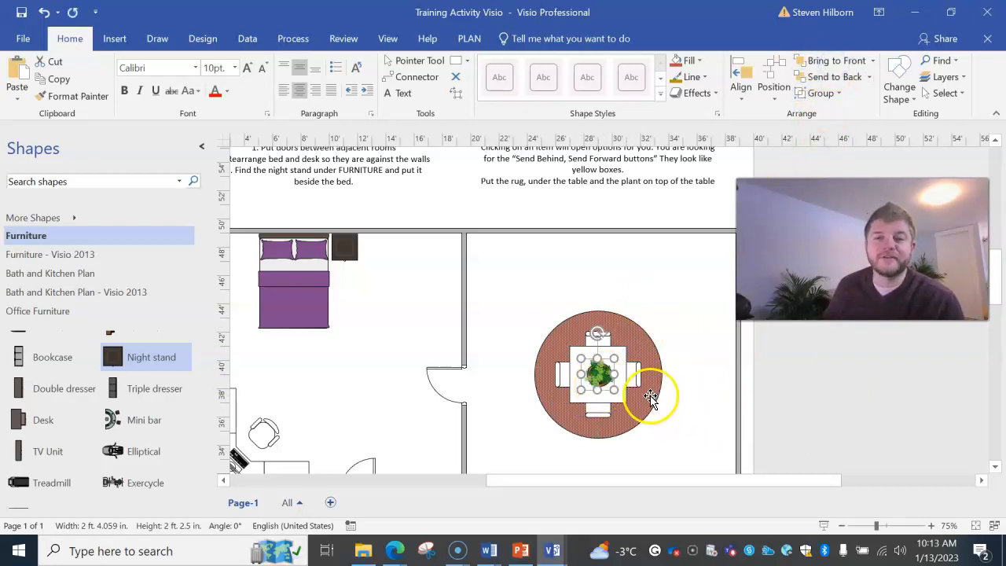
left_click(703, 384)
Bring the round rug forward above the table and the plant, and send it to the back again
scroll(640, 389, "down", 3)
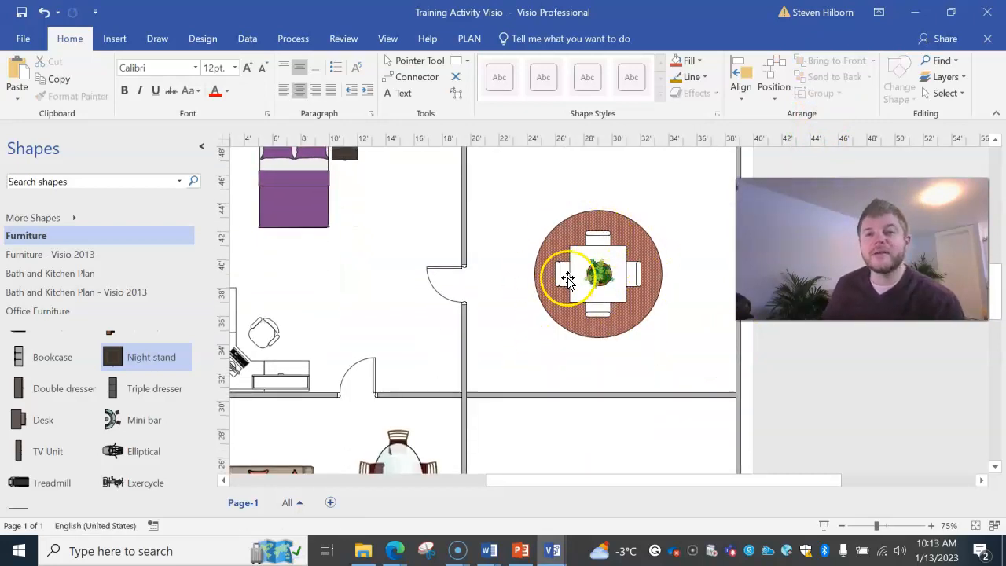
left_click(646, 241)
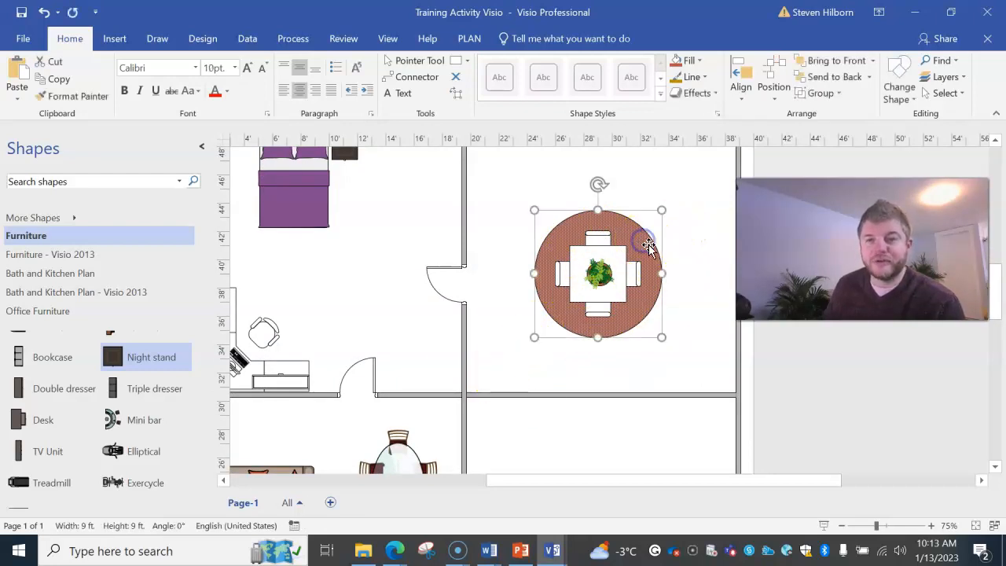
left_click(874, 61)
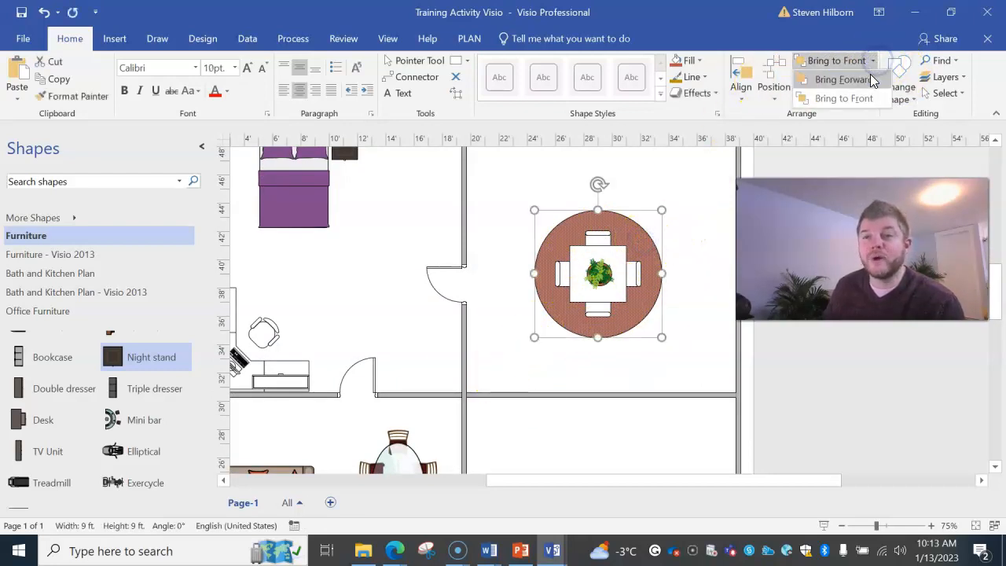
left_click(871, 78)
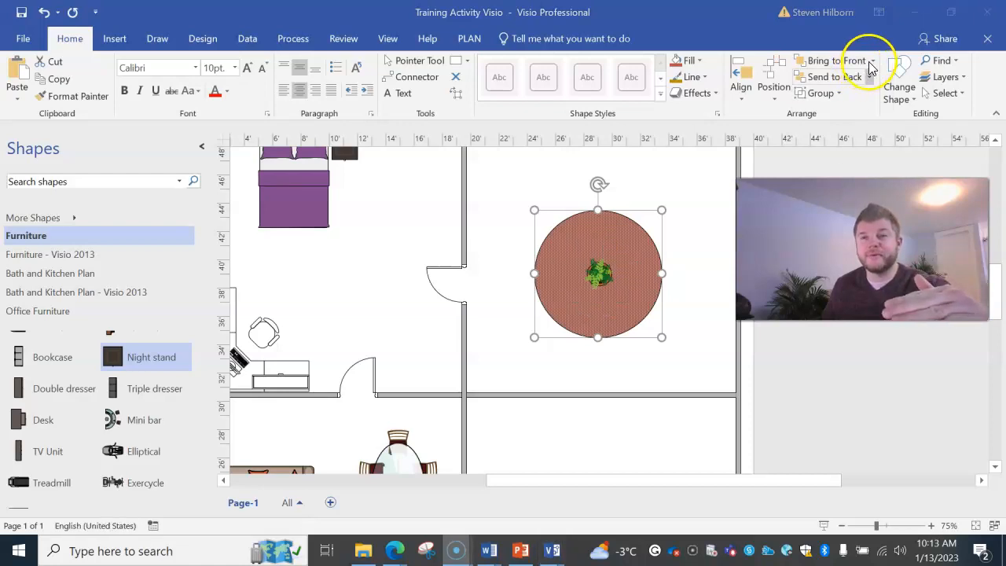
left_click(872, 63)
left_click(859, 84)
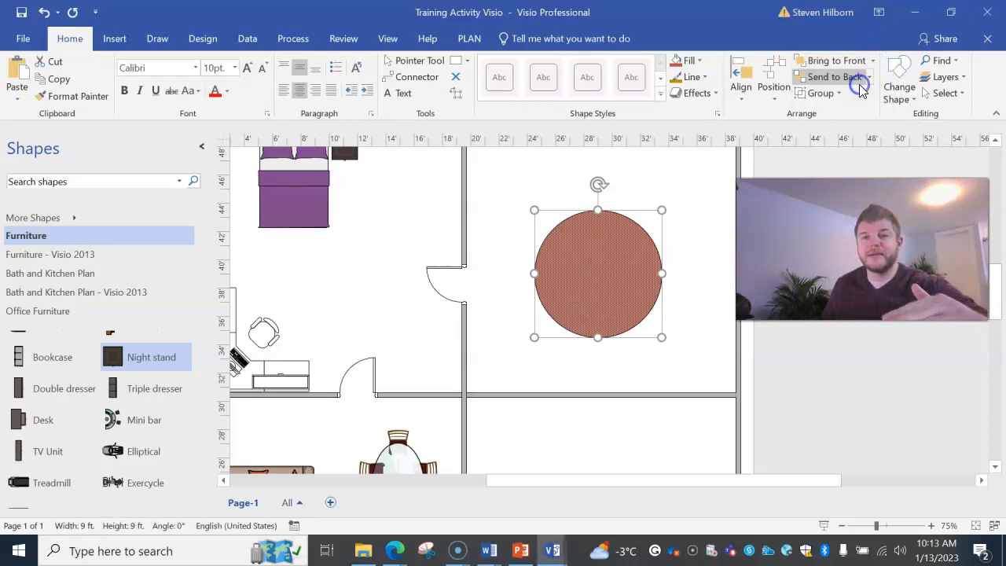
left_click(835, 80)
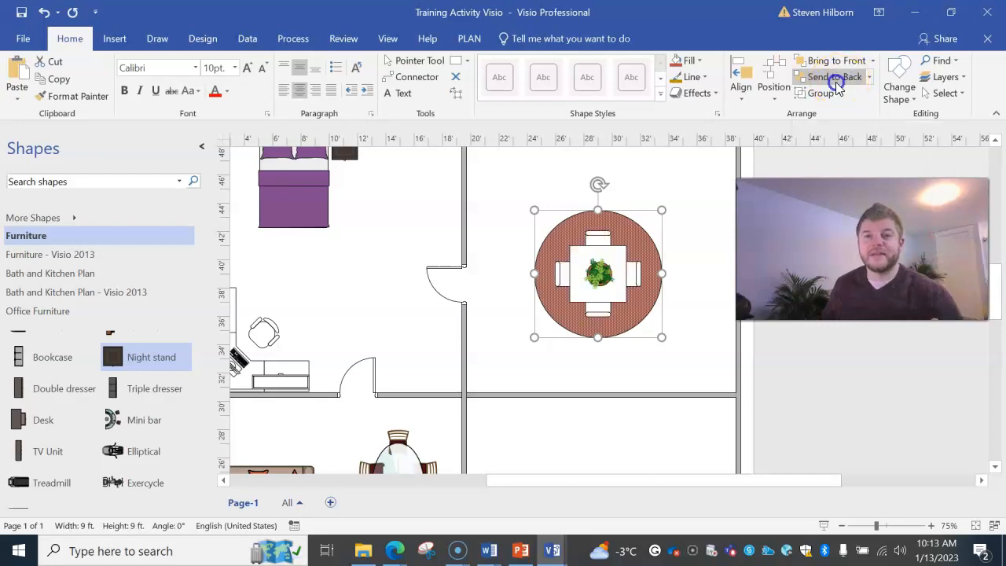
left_click(595, 382)
Read the instructions below the two lower rooms and view the lower-left room's furniture
left_click_drag(602, 482, 530, 491)
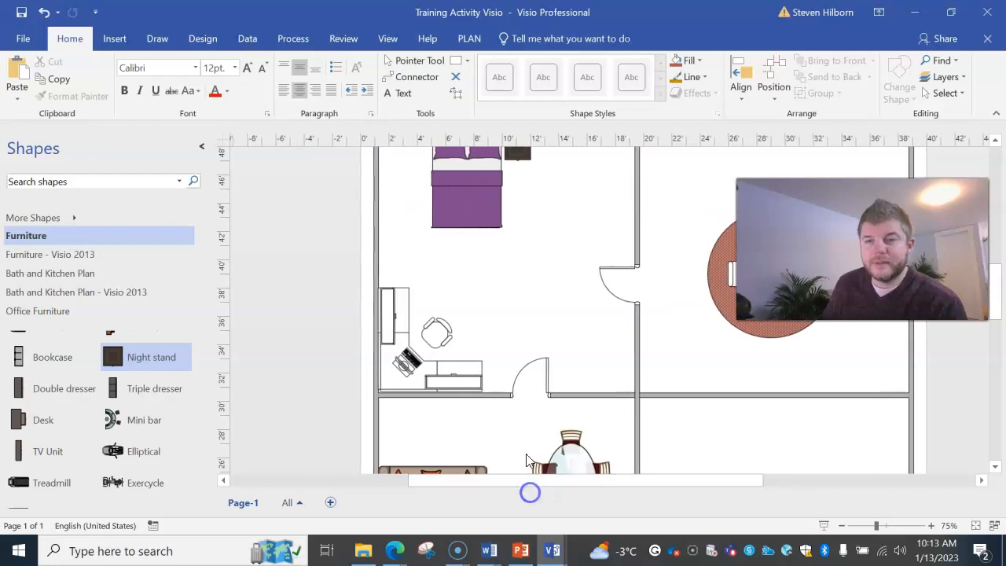
scroll(531, 490, "down", 3)
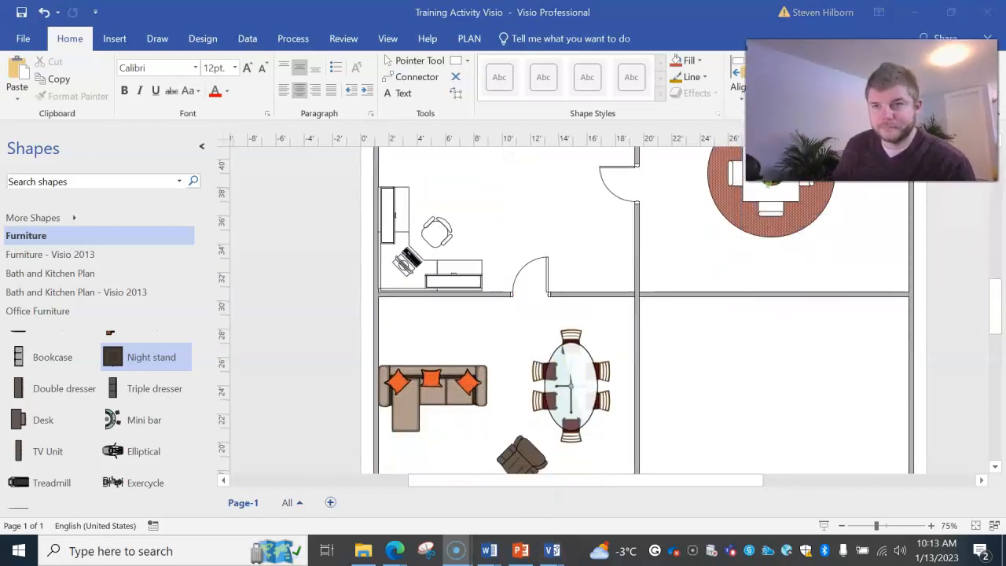
scroll(537, 338, "down", 2)
scroll(547, 336, "down", 4)
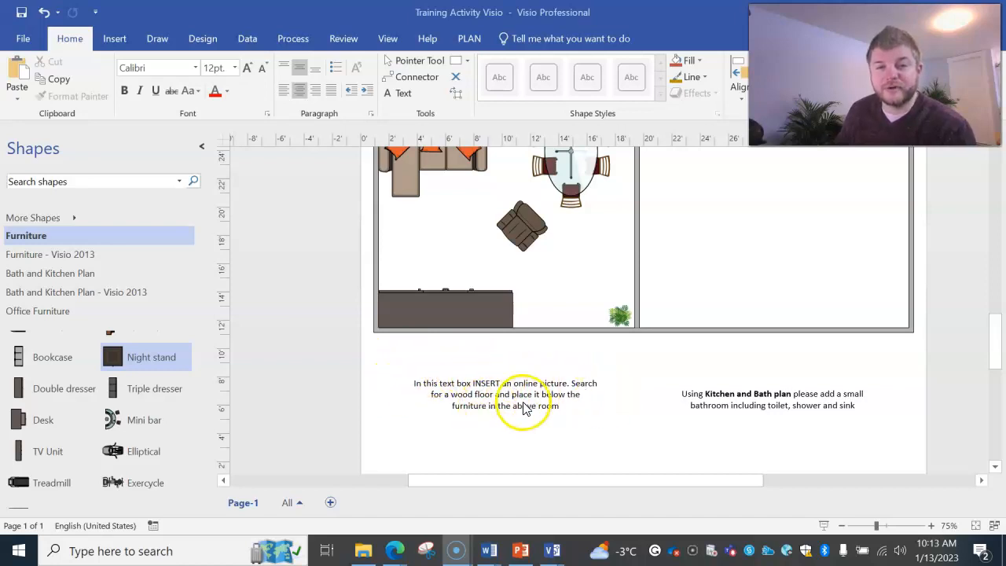
scroll(566, 420, "up", 1)
scroll(566, 424, "up", 3)
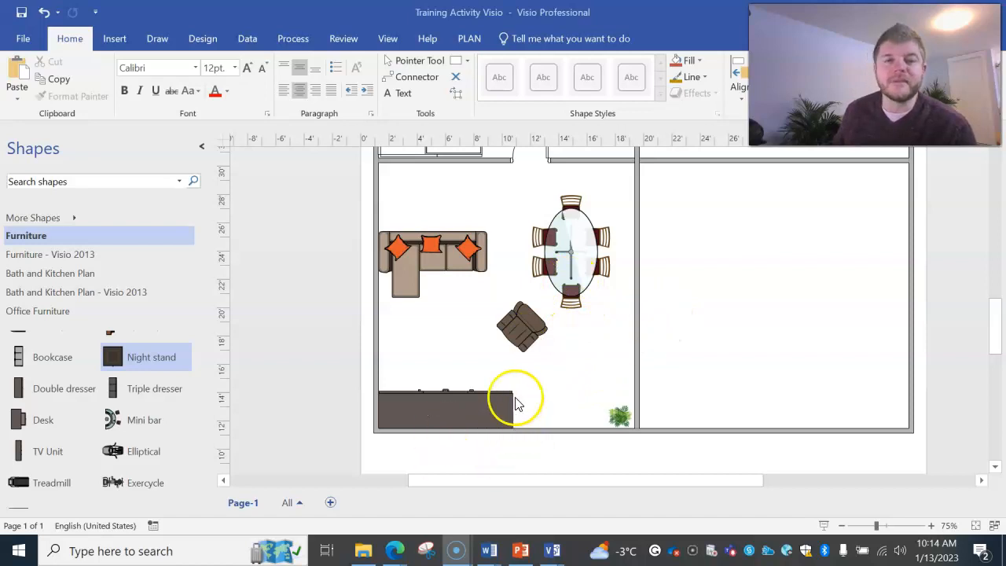
Search the online pictures for "wood floor"
left_click(119, 41)
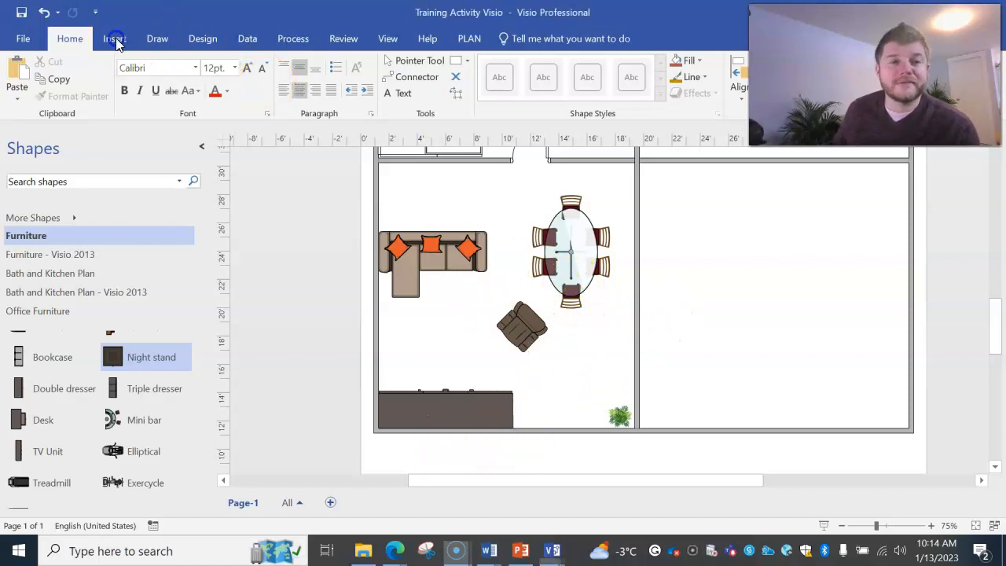
left_click(118, 41)
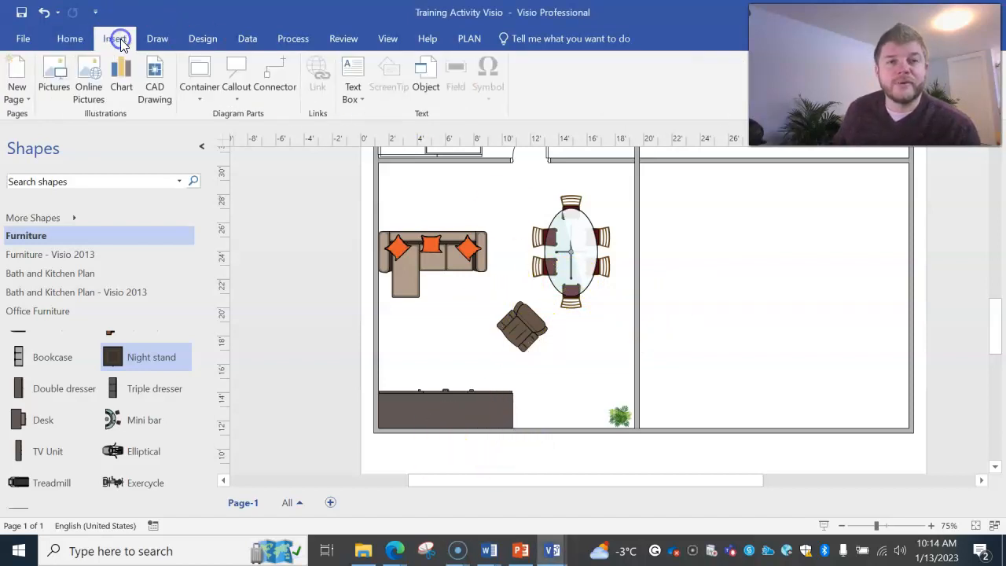
left_click(98, 78)
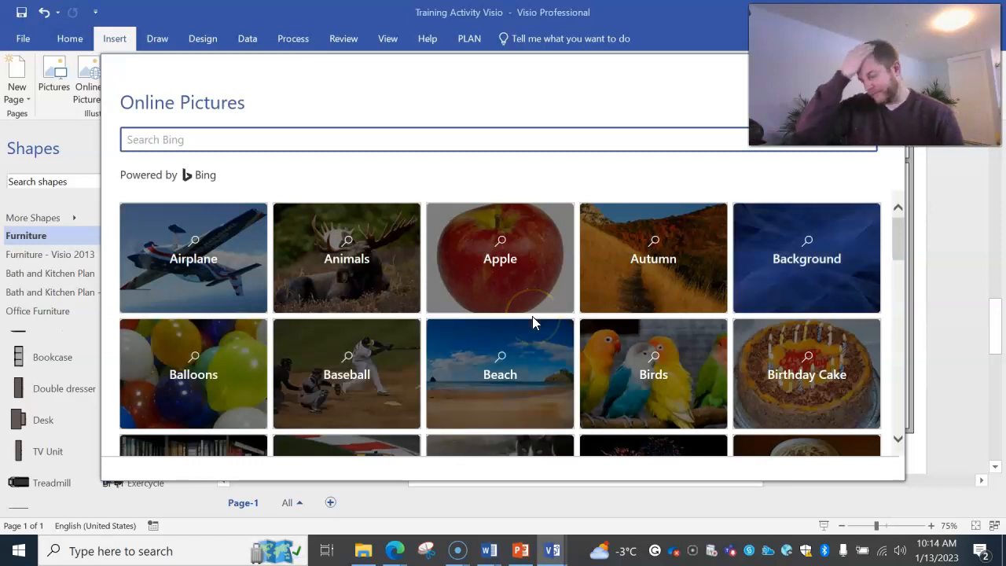
left_click(250, 142)
type("wood floo")
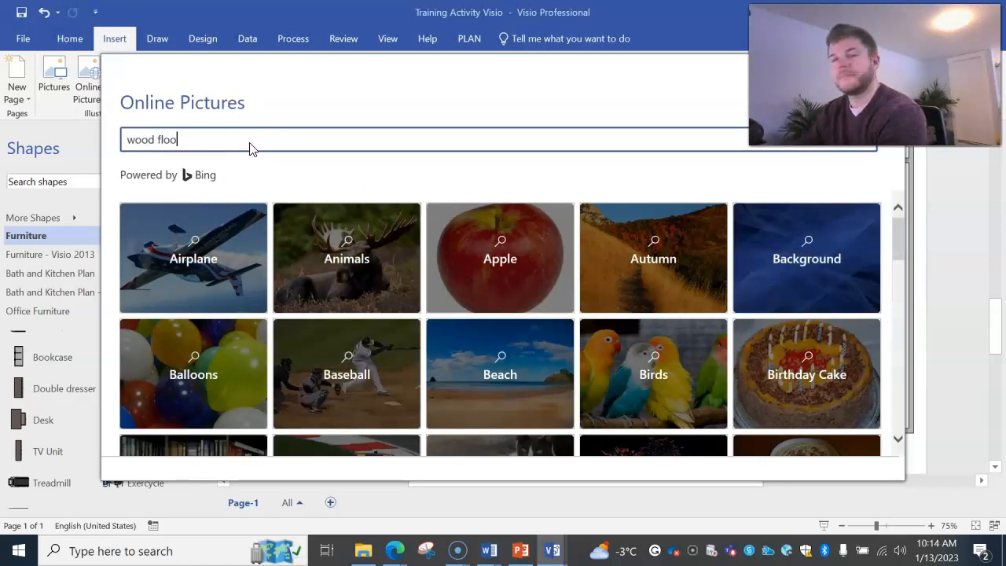
type("r")
key("Return")
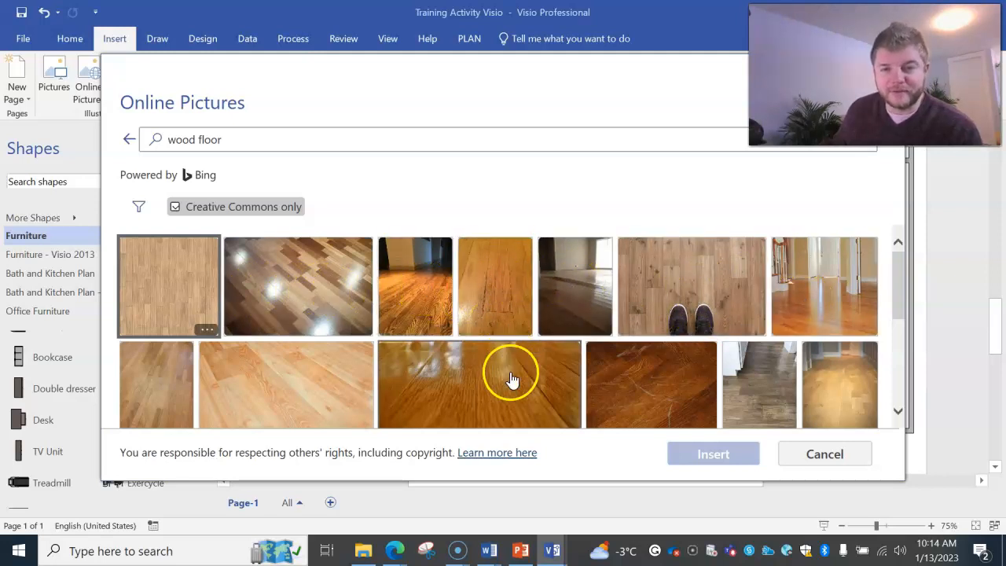
Insert the light wood picture with narrow horizontal planks from the online results
scroll(507, 375, "down", 5)
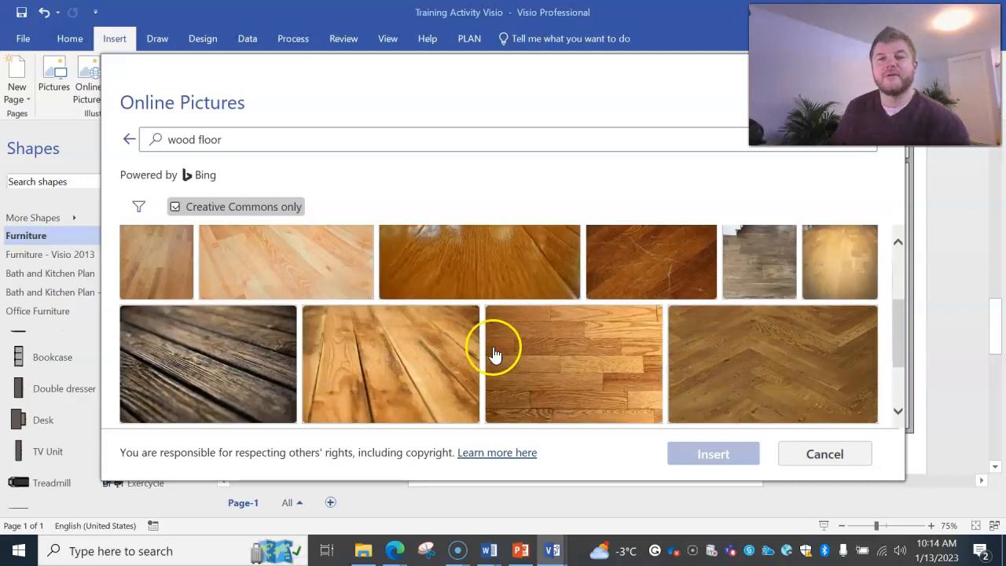
scroll(354, 272, "down", 3)
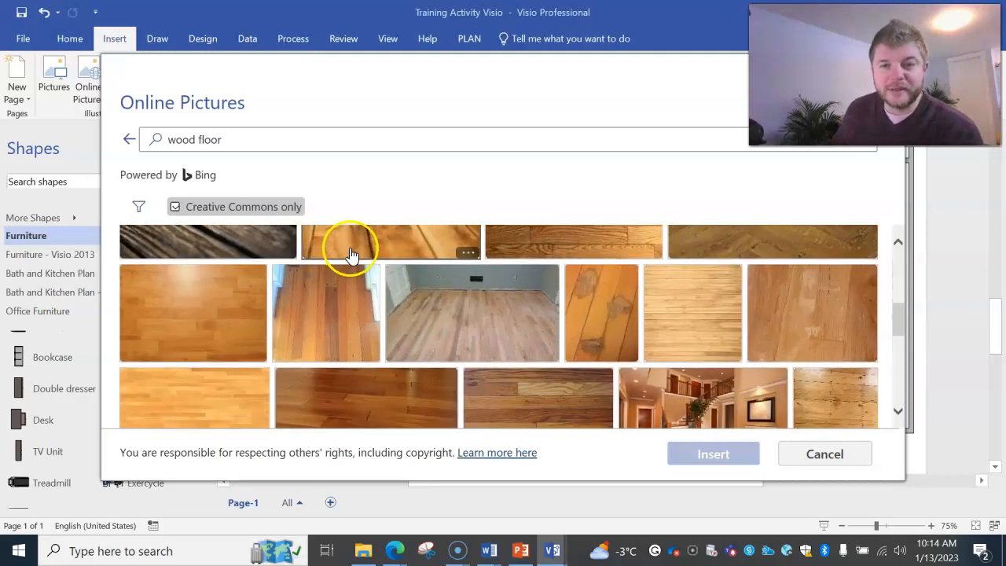
scroll(701, 336, "up", 1)
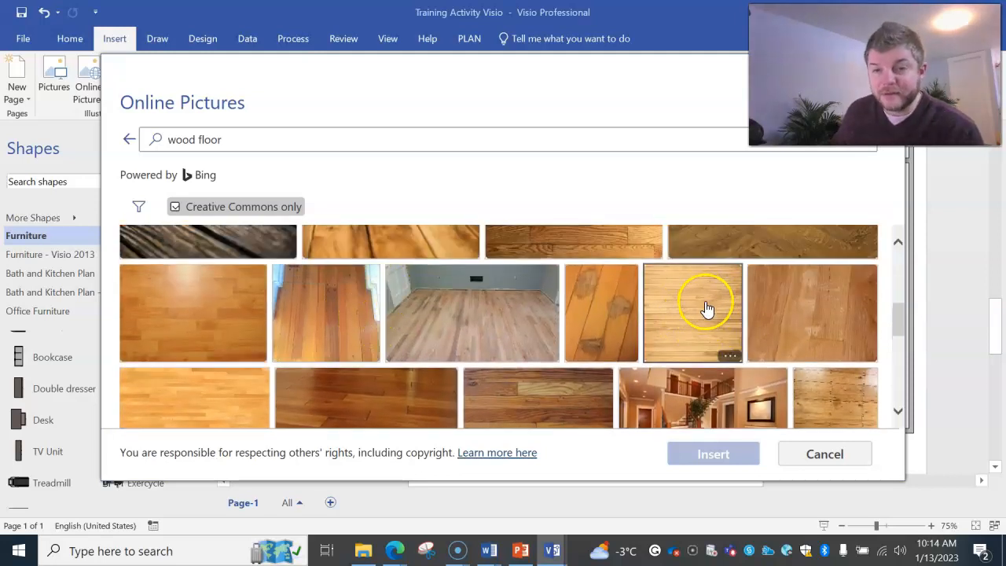
left_click(707, 318)
left_click(713, 454)
left_click(503, 297)
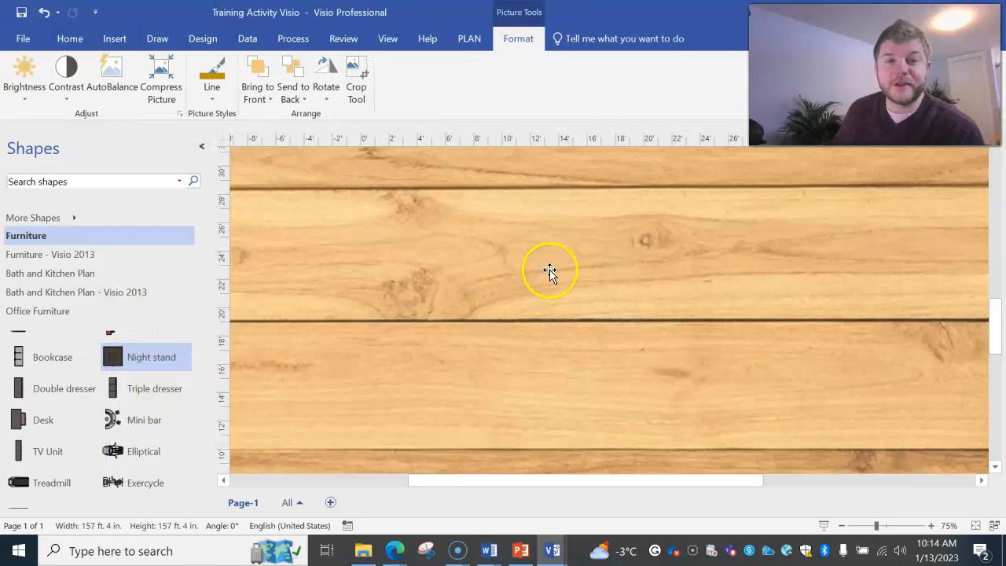
Shrink the wood floor picture proportionally to about 21 ft 3 in square over the furnished living room
left_click(842, 525)
left_click(842, 526)
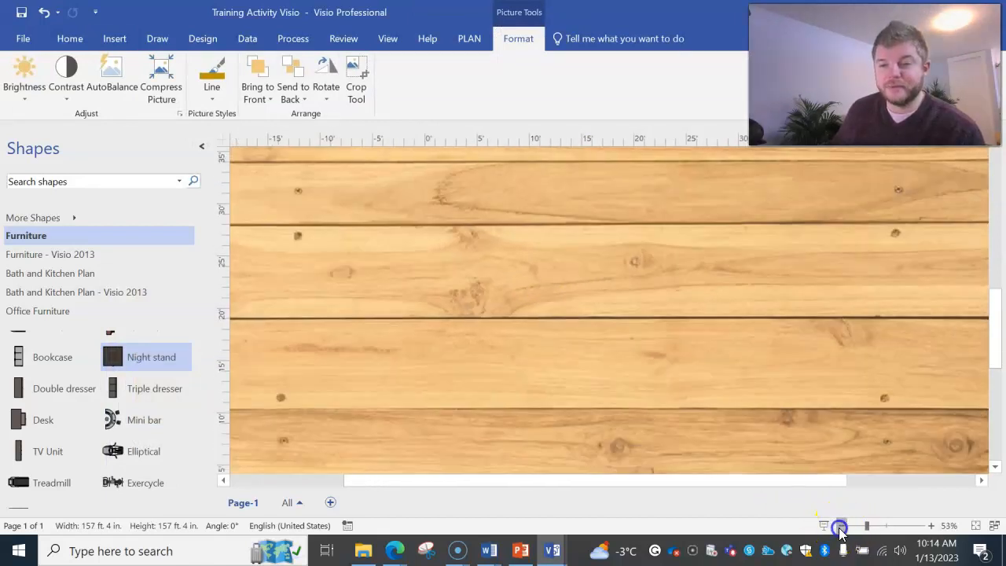
left_click(842, 526)
left_click(842, 525)
left_click_drag(455, 156, 600, 315)
left_click(932, 526)
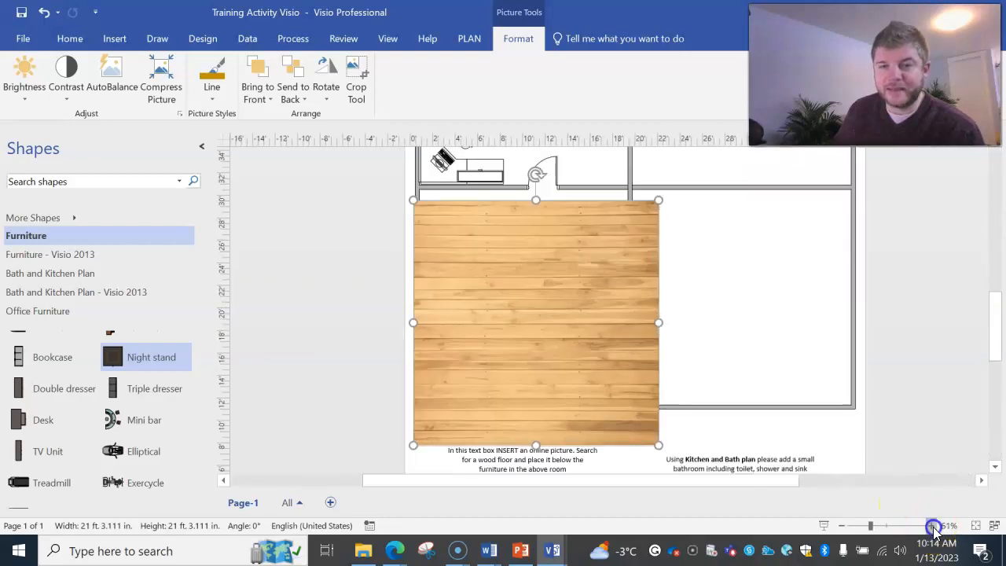
Align the wood floor picture with the living room's walls and resize it to about 18 ft 3 in by 18 ft 9 in
left_click_drag(472, 268, 475, 266)
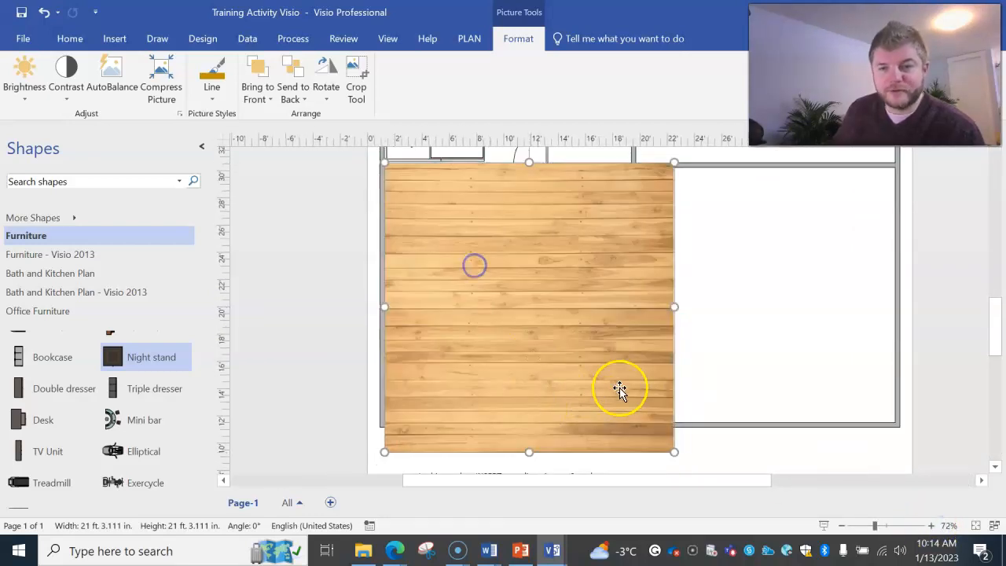
left_click_drag(676, 453, 617, 415)
left_click(510, 421)
left_click_drag(510, 422, 510, 422)
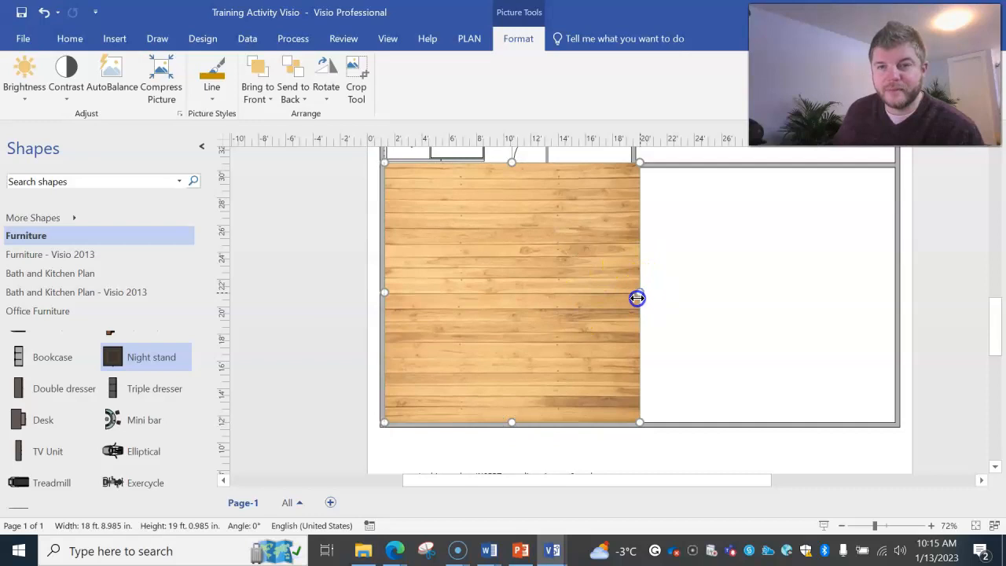
left_click_drag(637, 298, 632, 301)
left_click_drag(506, 163, 508, 167)
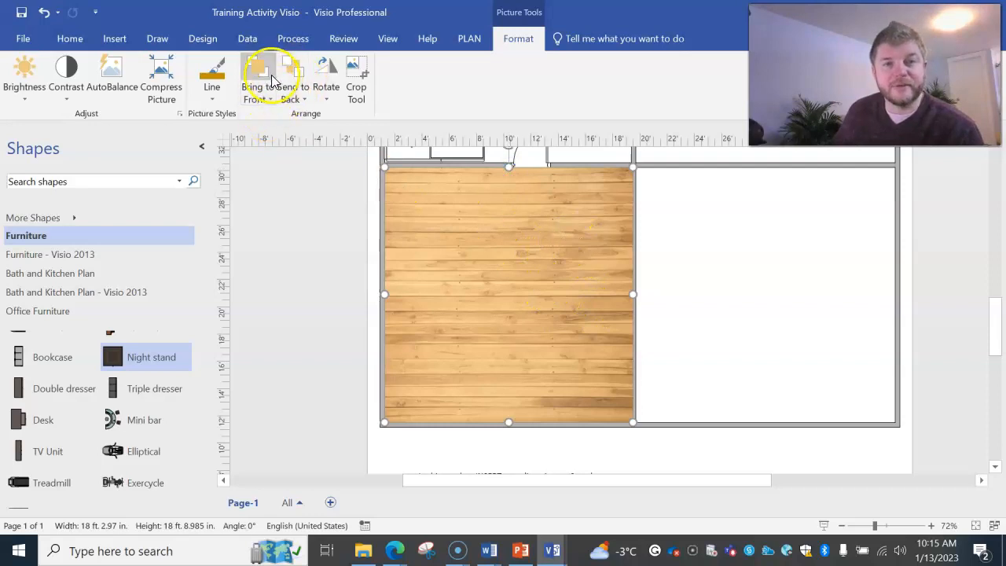
Send the wood floor picture to the back, behind the living room furniture, and deselect it
left_click(278, 299)
left_click(433, 286)
double_click(512, 243)
left_click(470, 233)
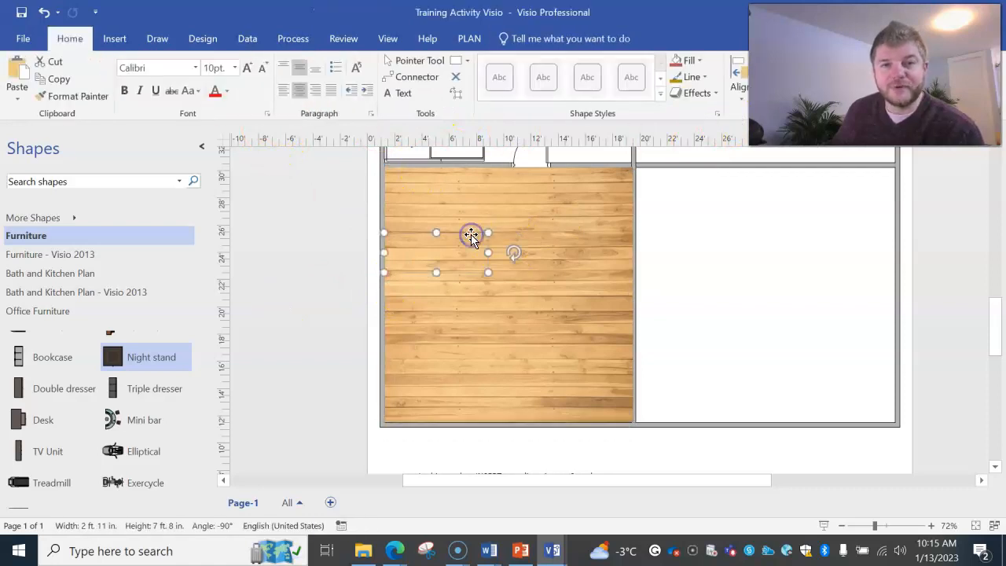
left_click(550, 351)
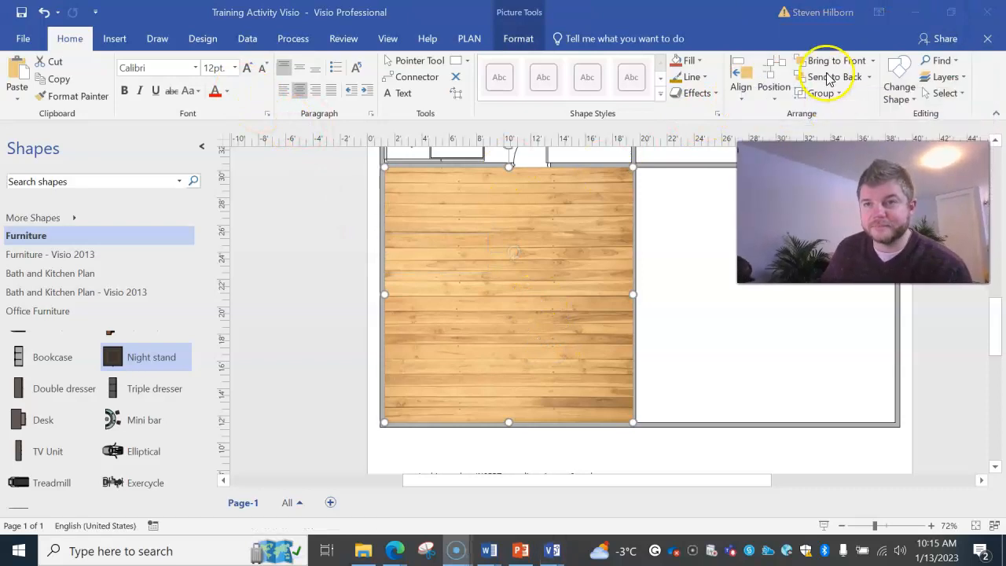
left_click(828, 77)
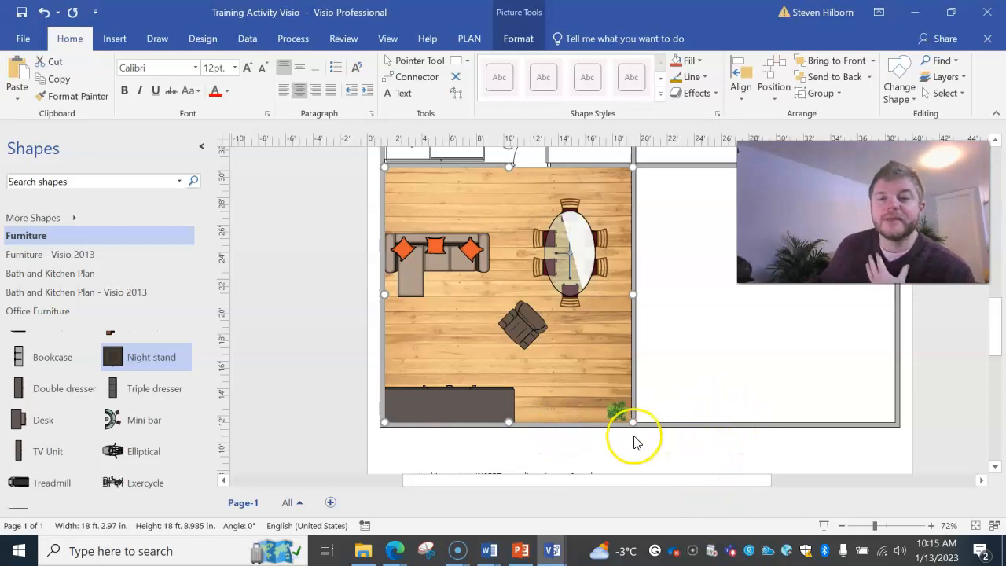
left_click(589, 458)
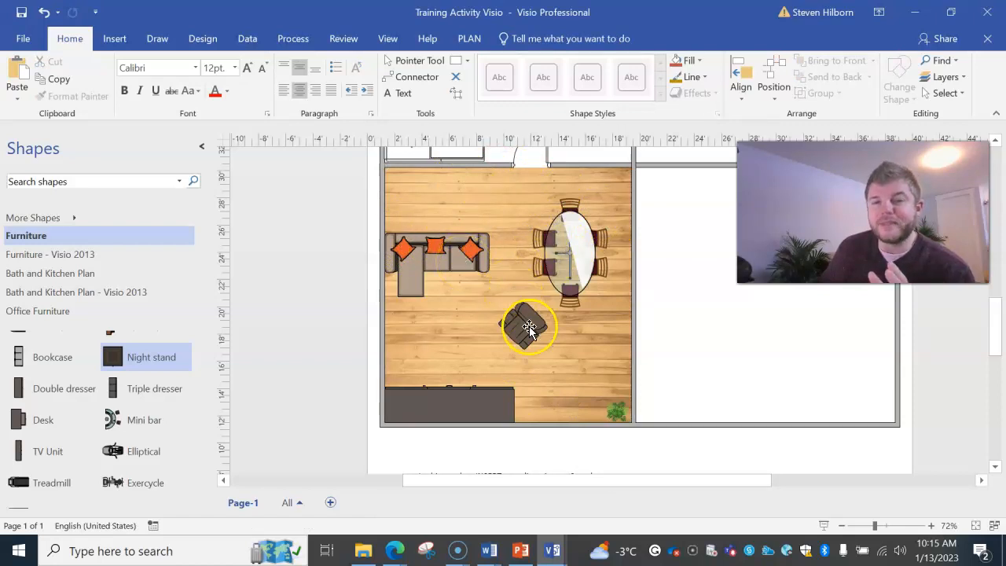
Shift the wood floor picture slightly upward and view the available options for the sofa
mouse_move(476, 218)
left_mouse_down()
mouse_move(440, 227)
mouse_move(487, 217)
left_mouse_up()
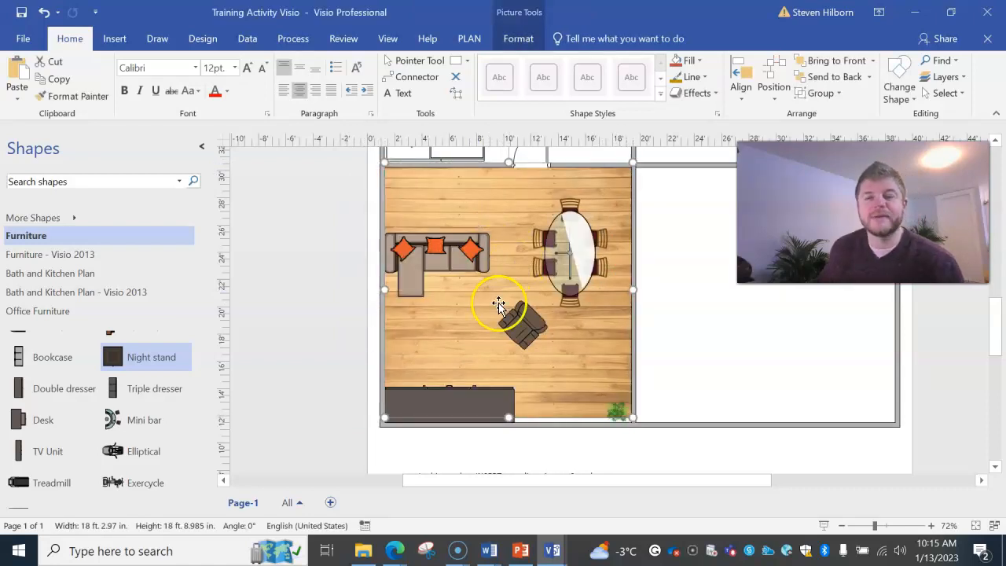
left_click(433, 243)
right_click(443, 252)
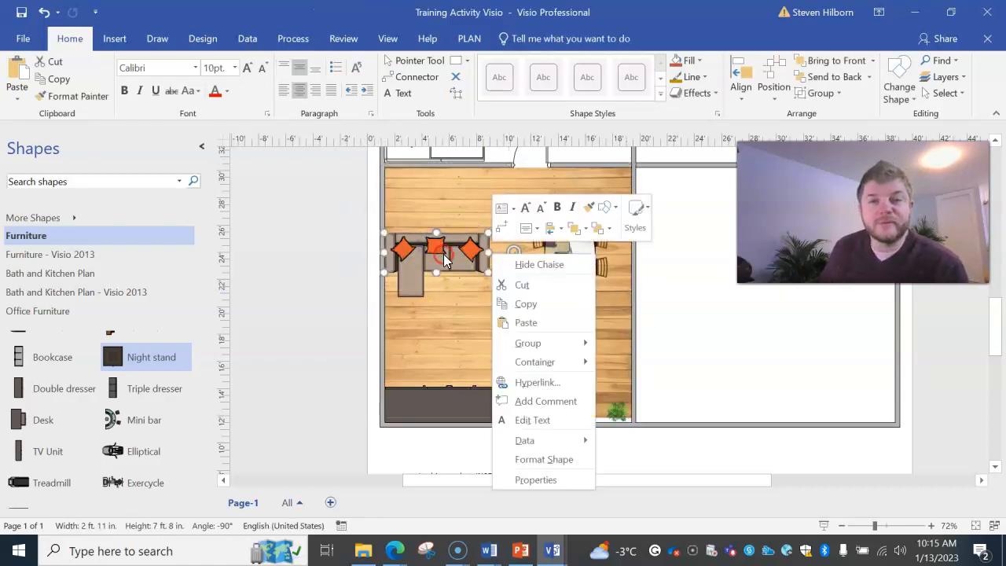
left_click(469, 309)
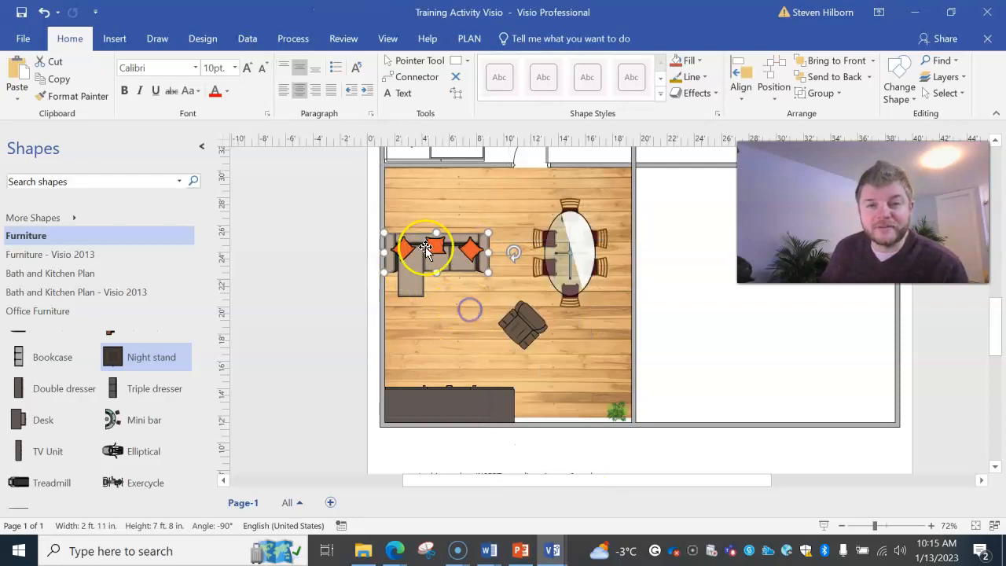
Set the sofa's Chaise property to Invisible in its shape data
left_click(570, 252)
left_click(443, 267)
right_click(443, 256)
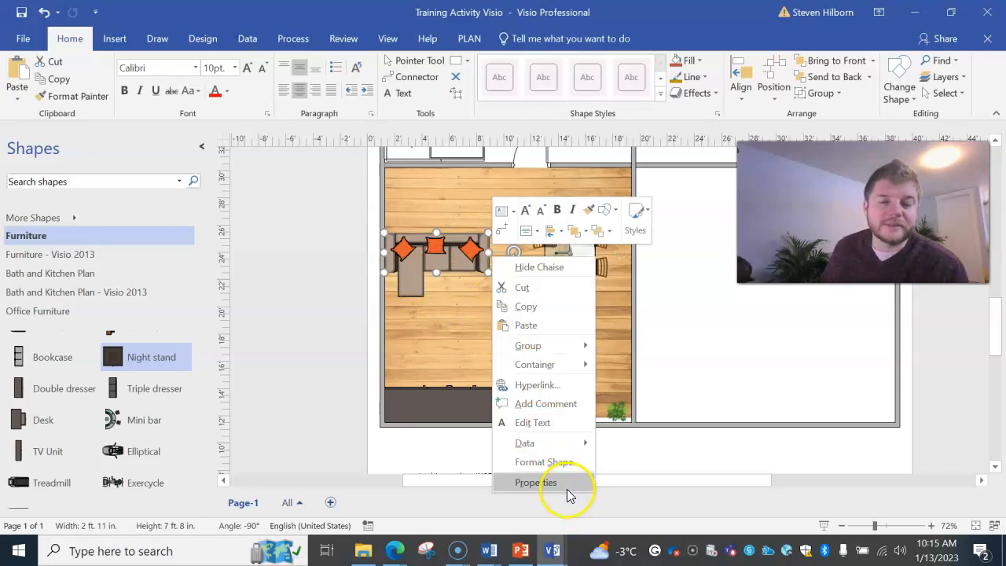
left_click(536, 482)
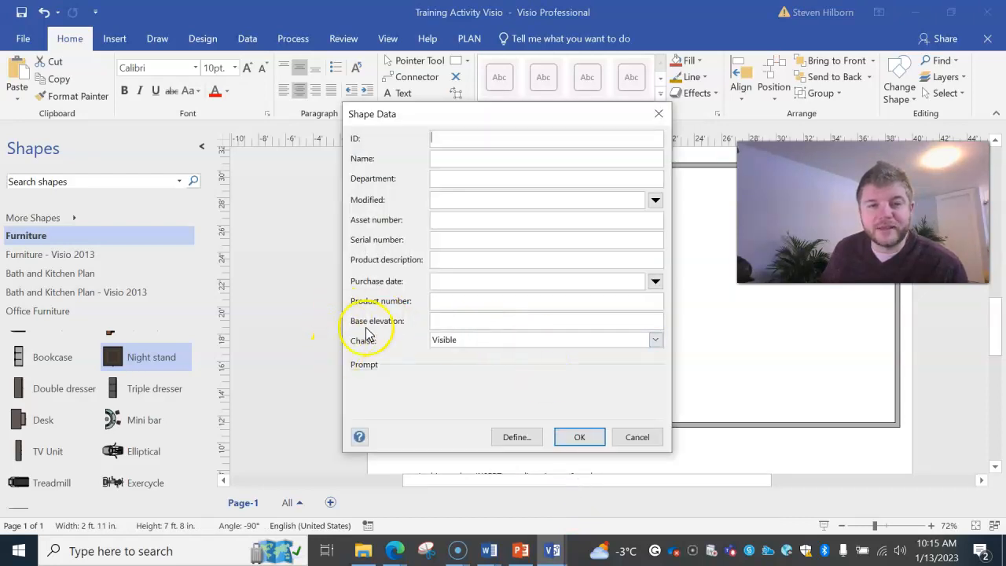
left_click(653, 340)
left_click(616, 355)
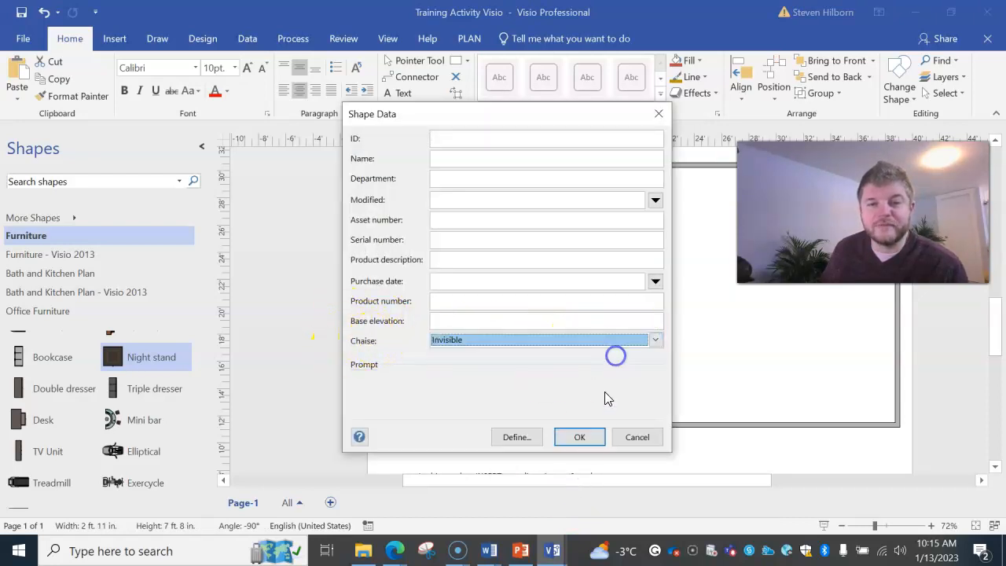
left_click(580, 437)
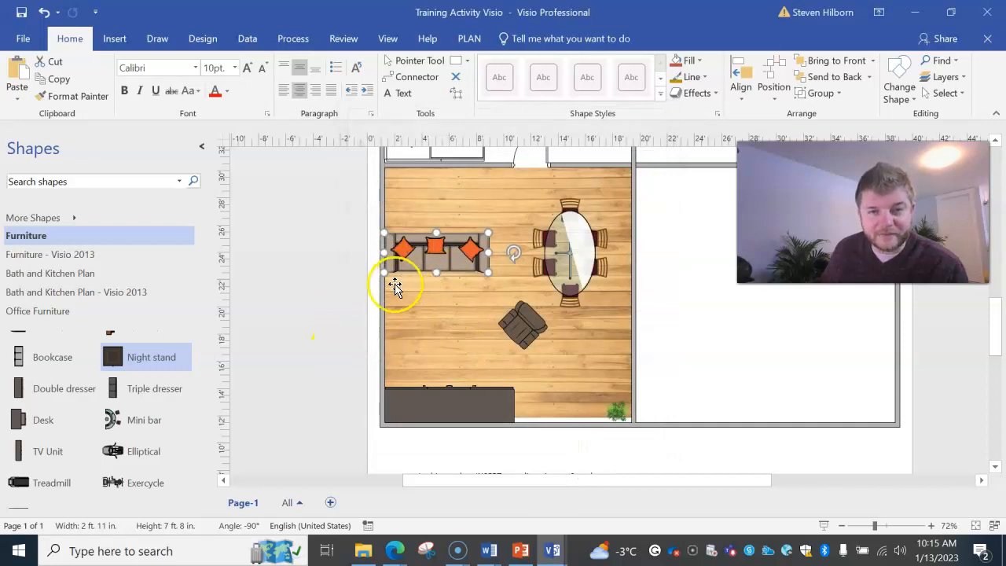
Restore the sofa's Chaise property to Visible in its shape data
right_click(440, 253)
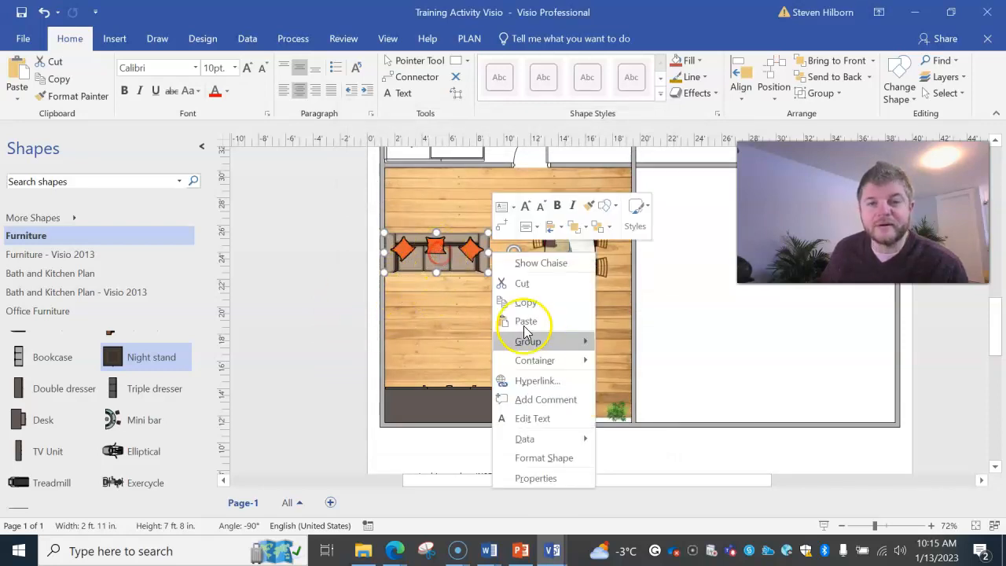
left_click(571, 476)
left_click(660, 340)
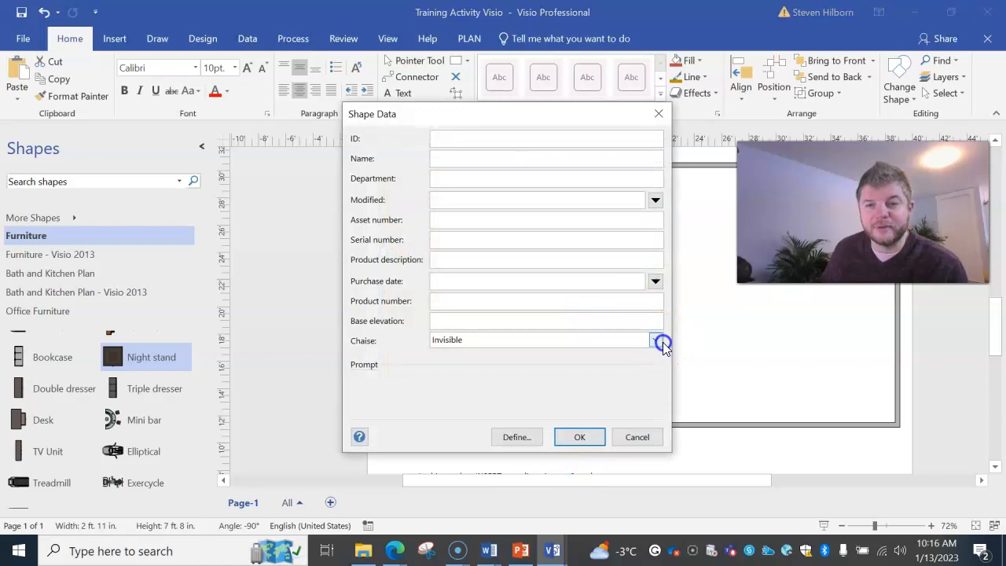
left_click(602, 377)
left_click(577, 444)
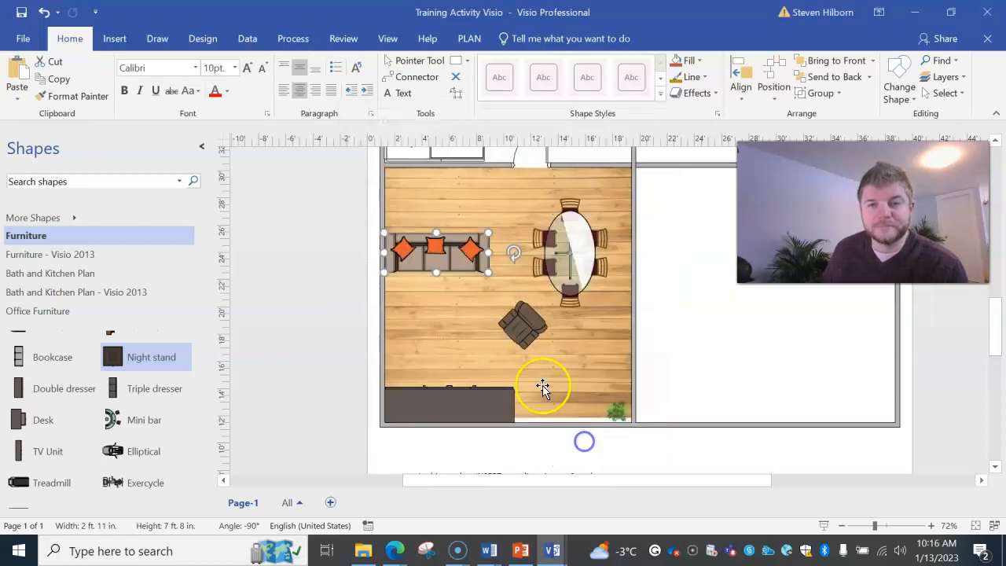
right_click(471, 256)
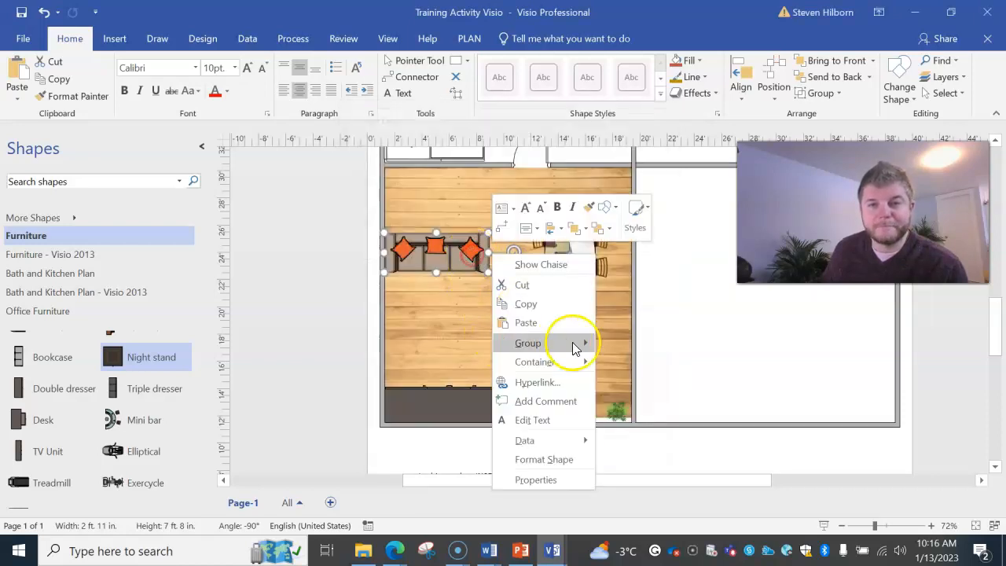
left_click(570, 480)
left_click(652, 340)
left_click(602, 366)
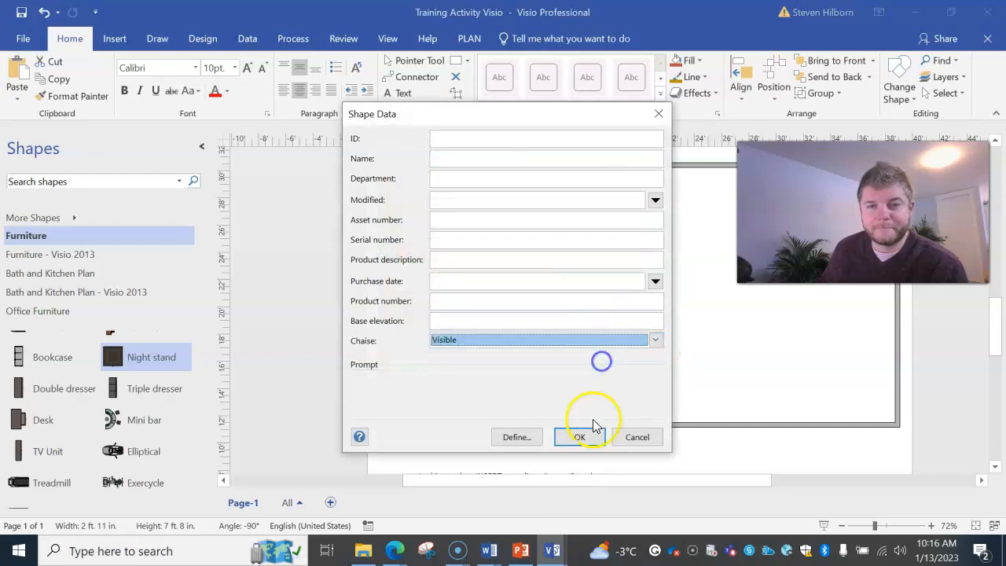
left_click(579, 436)
Move the armchair about 4 ft left, away from the dining table
left_click(475, 335)
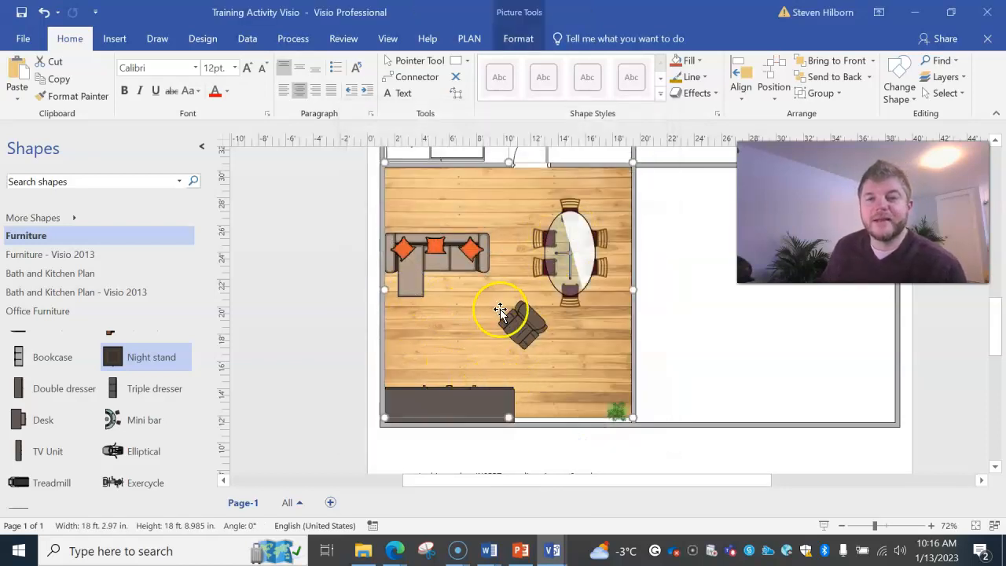
left_click_drag(514, 322, 532, 316)
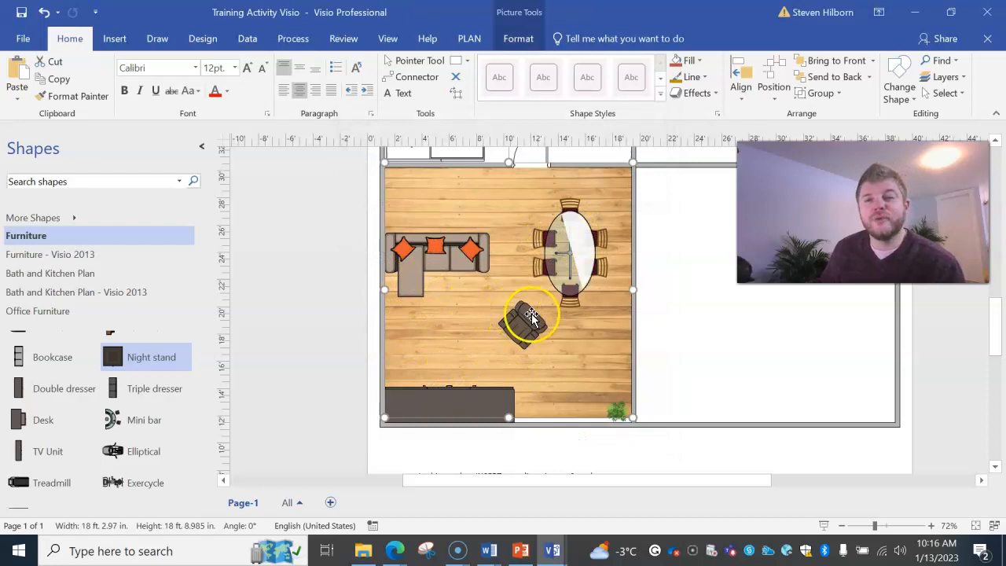
left_click(577, 253)
left_click_drag(528, 332, 476, 338)
Move the oval dining table slightly up and lengthen it to about 7 ft 2 in
left_click(590, 262)
left_click(578, 295)
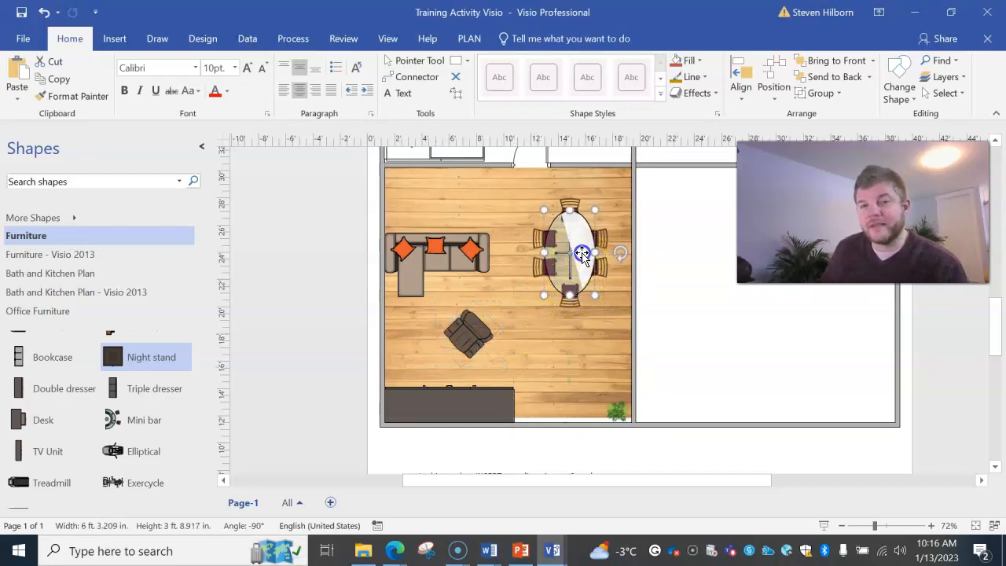
left_click_drag(580, 243, 579, 242)
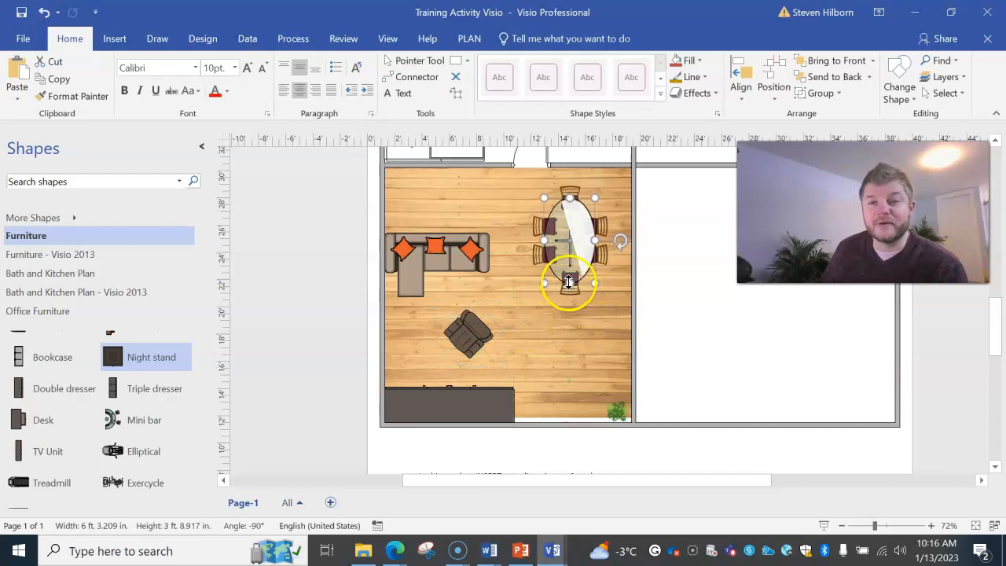
left_click_drag(569, 283, 569, 292)
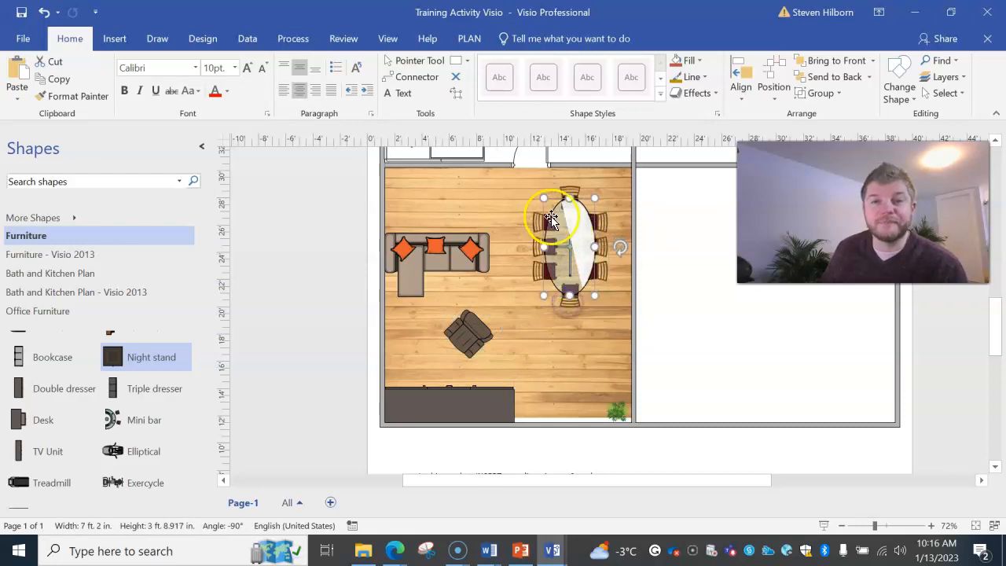
Enlarge the oval dining table to about 8 ft 6 in long and 4 ft wide
mouse_move(570, 323)
left_mouse_down()
mouse_move(570, 340)
mouse_move(570, 303)
mouse_move(571, 314)
left_mouse_up()
mouse_move(596, 258)
left_mouse_down()
mouse_move(615, 258)
mouse_move(599, 258)
left_mouse_up()
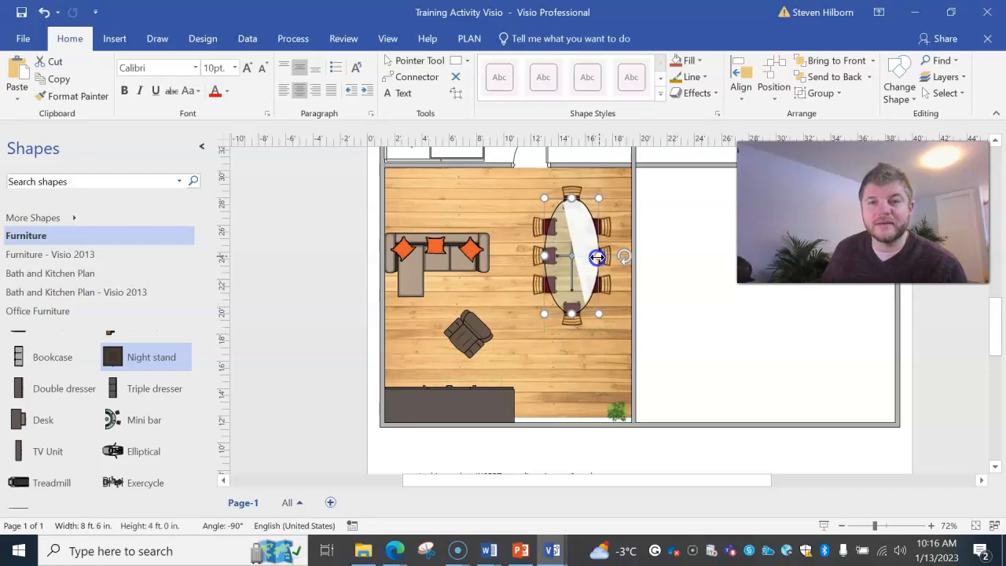
left_click(579, 369)
Stretch the living room's wood floor picture down to the bottom wall, to a height of about 19 ft 4 in
left_click_drag(657, 481, 713, 487)
left_click(431, 372)
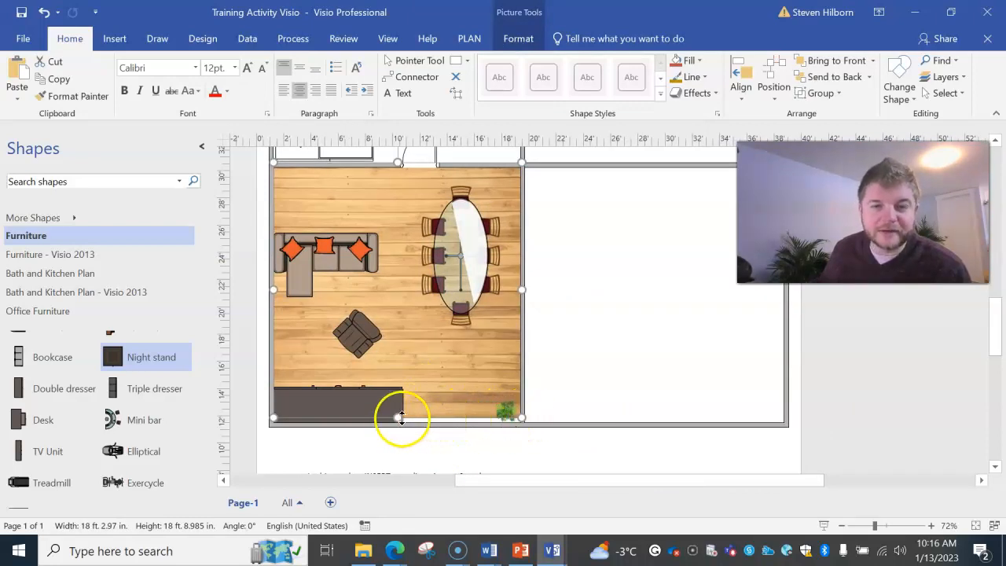
left_click_drag(401, 418, 401, 426)
scroll(732, 352, "down", 1)
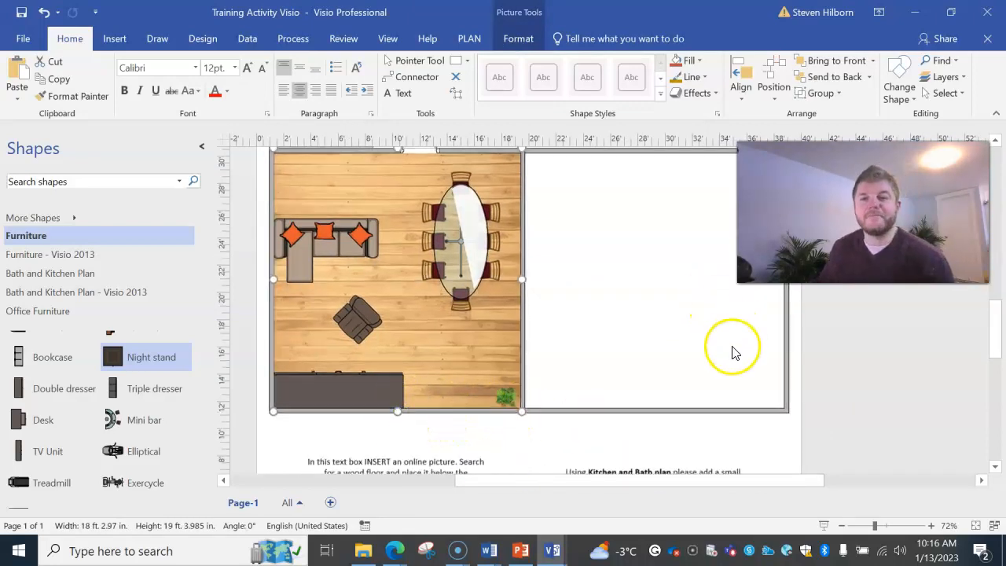
Add a bathroom about 14 ft wide and 11 ft high in the lower-right corner of the empty room, flush with the outer walls
scroll(733, 353, "down", 2)
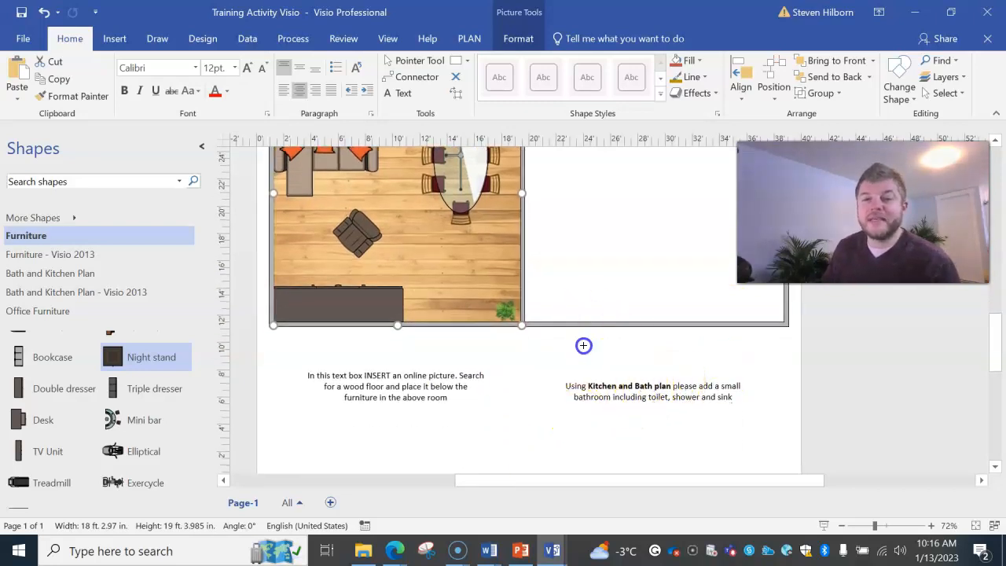
left_click(711, 393)
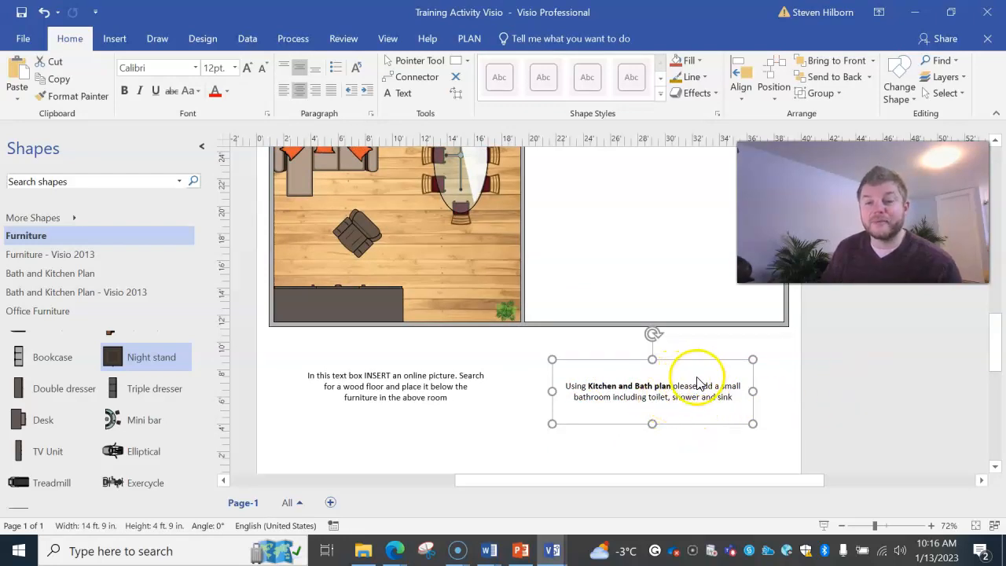
scroll(696, 383, "up", 2)
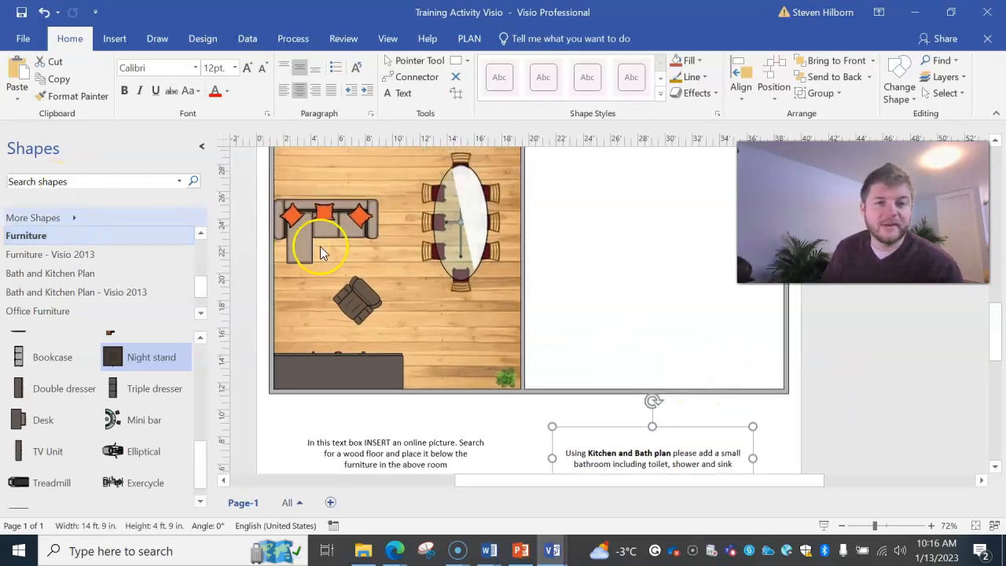
scroll(715, 259, "up", 2)
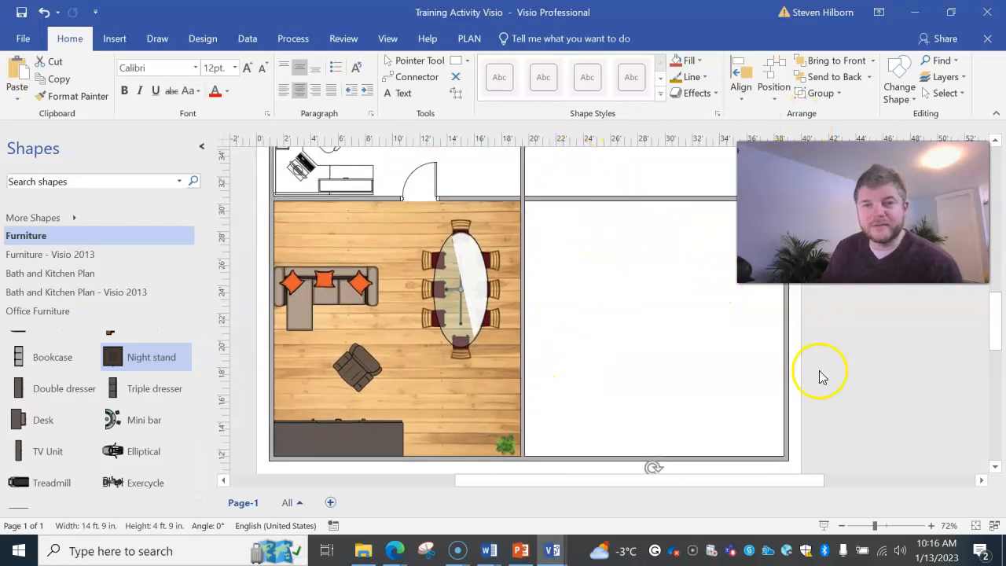
scroll(700, 283, "down", 1)
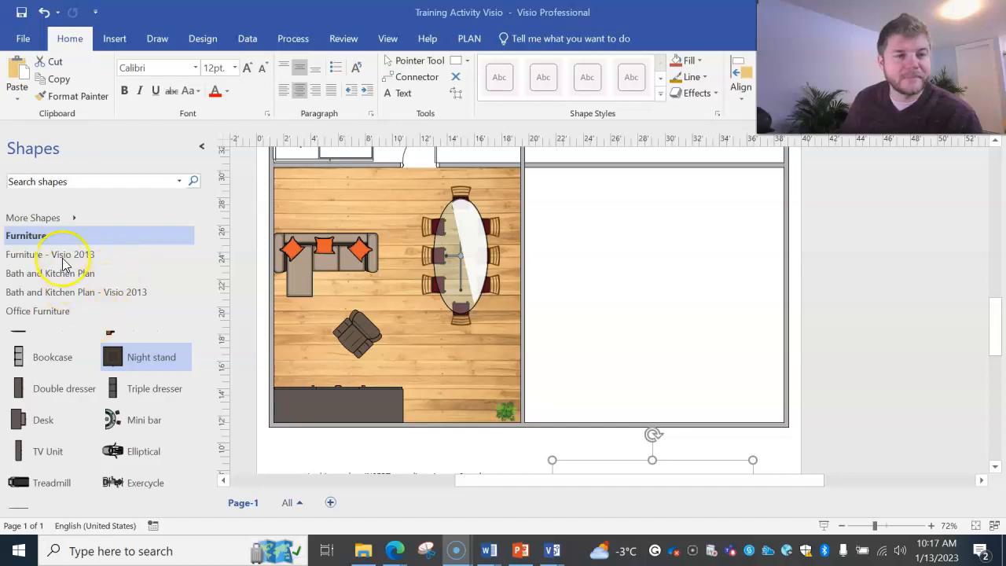
scroll(63, 263, "up", 5)
scroll(71, 258, "down", 3)
scroll(71, 259, "down", 2)
left_click(29, 255)
left_click_drag(39, 353, 718, 368)
left_click_drag(646, 312, 601, 276)
left_click(710, 355)
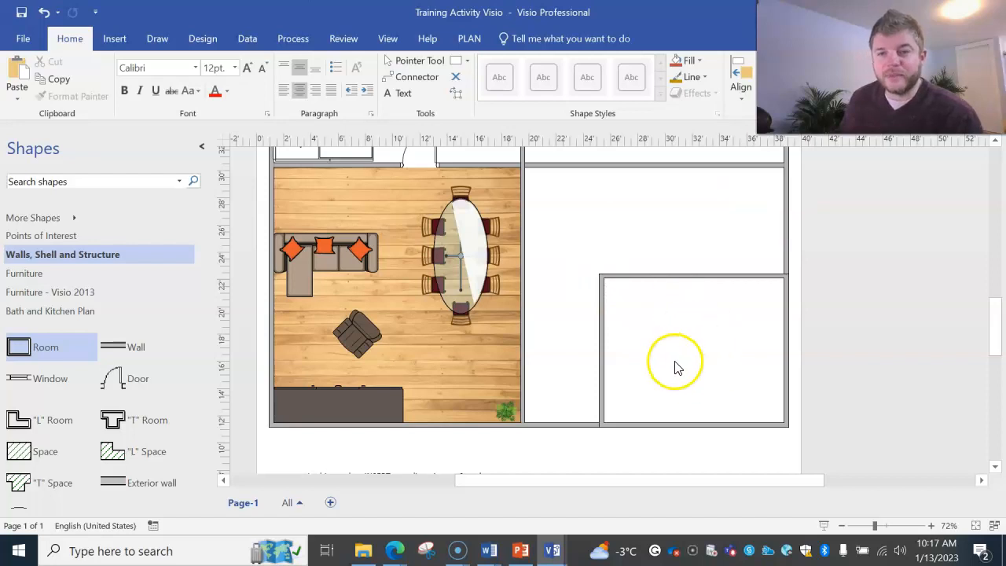
Add a door to the bathroom's left wall and flip it to swing into the bathroom
left_click_drag(118, 377, 600, 348)
key("ctrl+l")
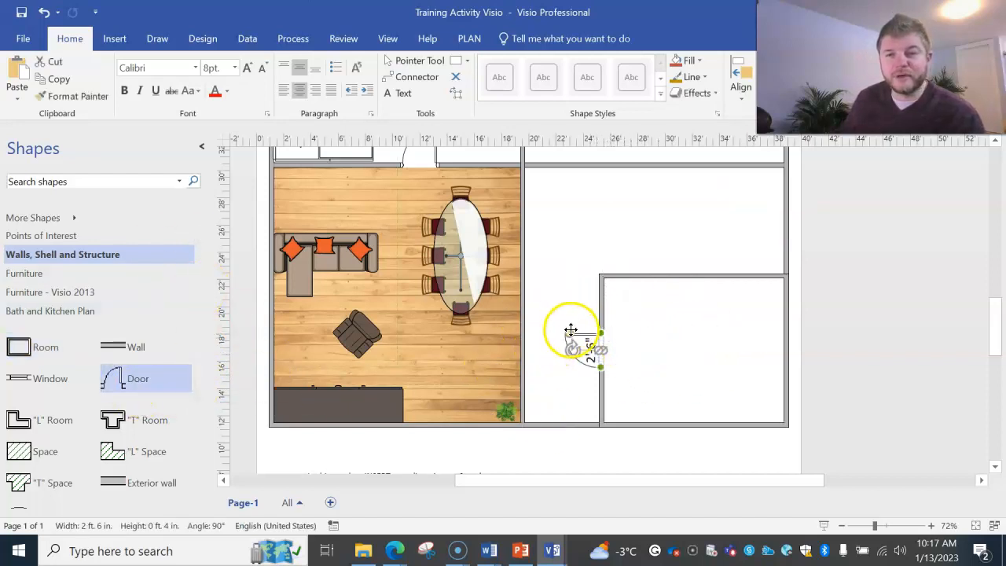
key("ctrl+h")
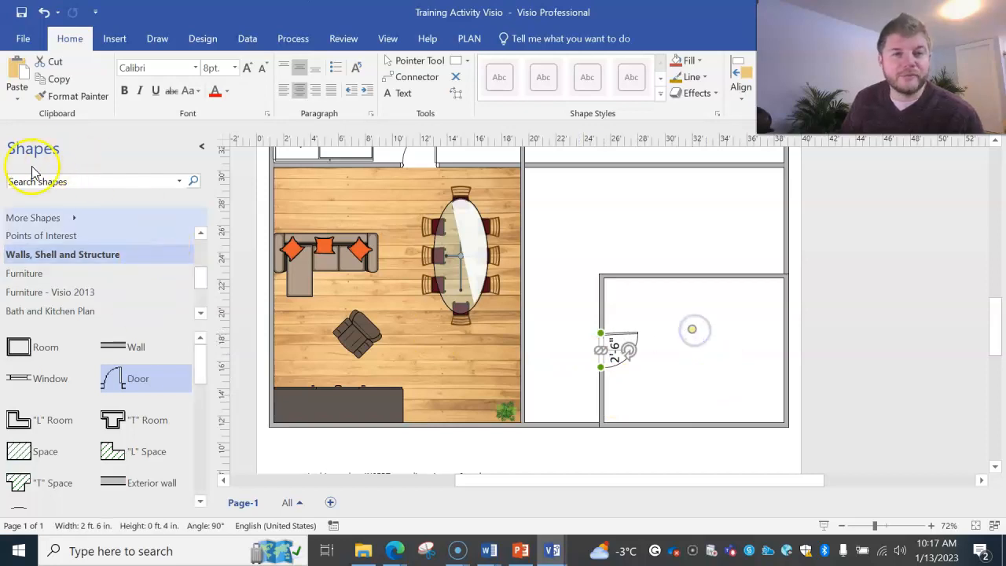
Place a corner bathtub in the bathroom's upper-right corner and a corner shower in its upper-left corner
scroll(82, 244, "down", 1)
left_click(92, 293)
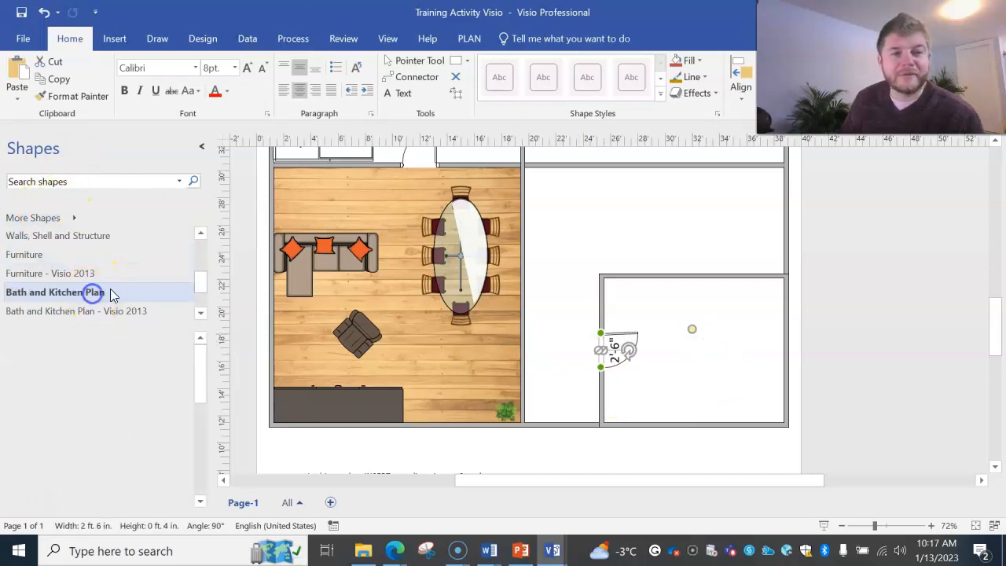
scroll(110, 363, "down", 3)
scroll(90, 393, "up", 2)
left_click_drag(41, 417, 755, 303)
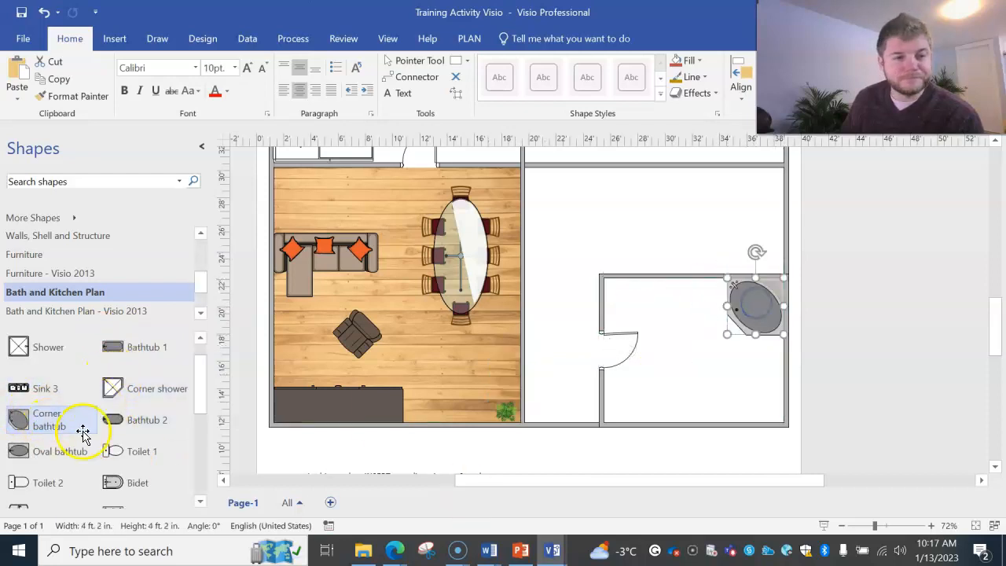
left_click_drag(112, 388, 635, 309)
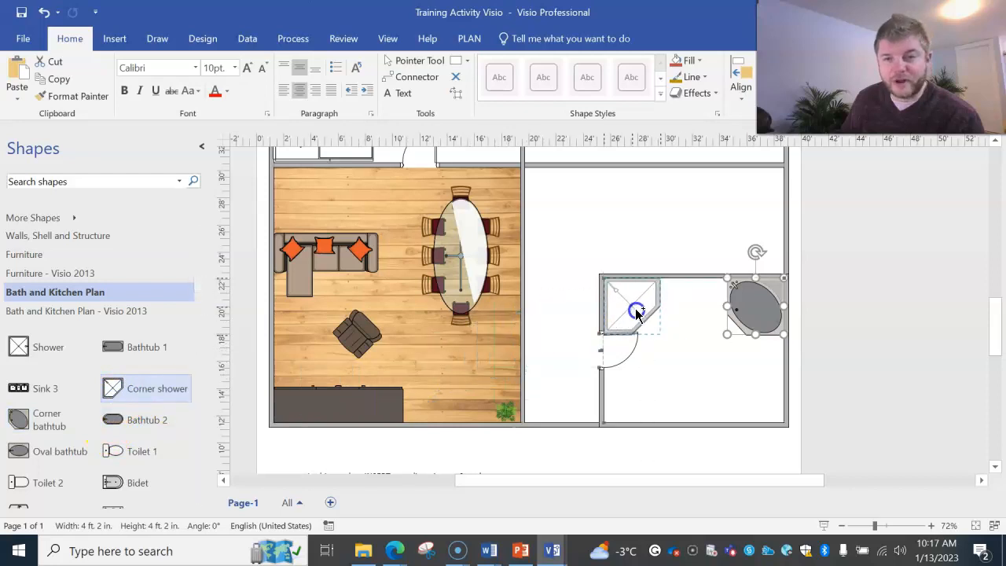
Move the bathroom door slightly down the left wall, clear of the corner shower
left_click(611, 368)
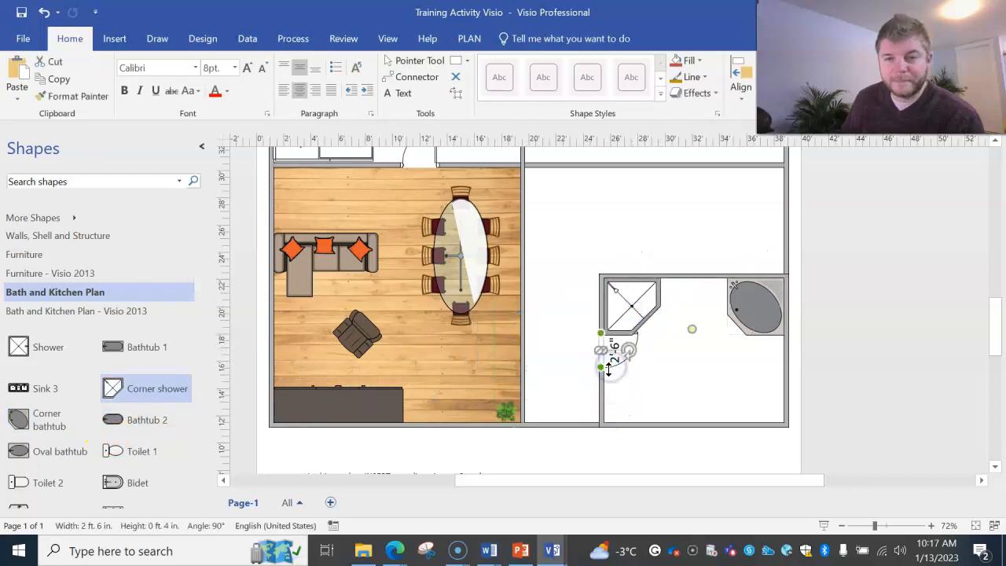
left_click_drag(612, 378, 621, 386)
left_click(560, 381)
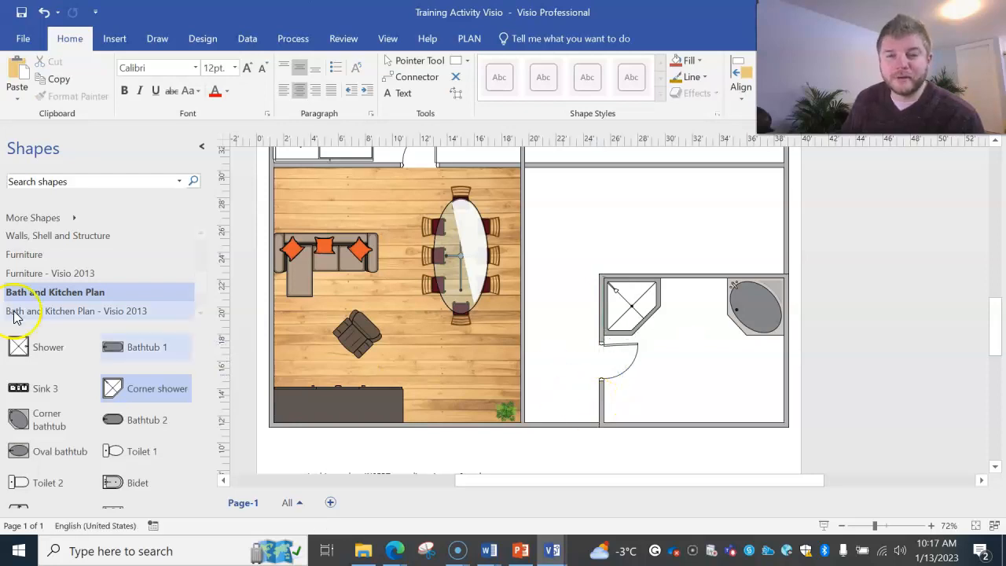
Place a toilet in the bathroom's lower-right corner and Pedestal sink 2 against the bottom wall, both facing into the room
left_click_drag(128, 440, 700, 413)
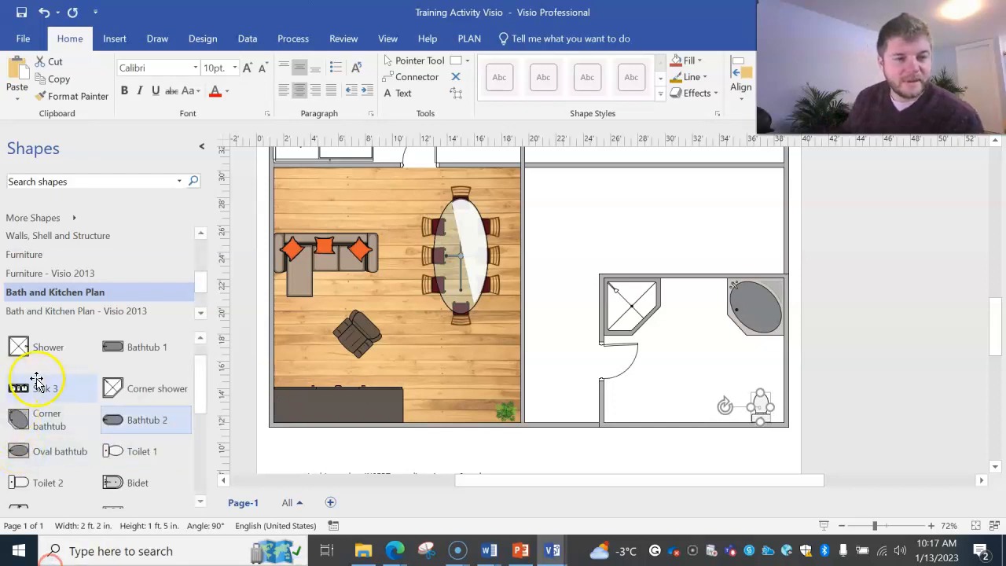
scroll(133, 405, "down", 4)
left_click_drag(124, 386, 660, 429)
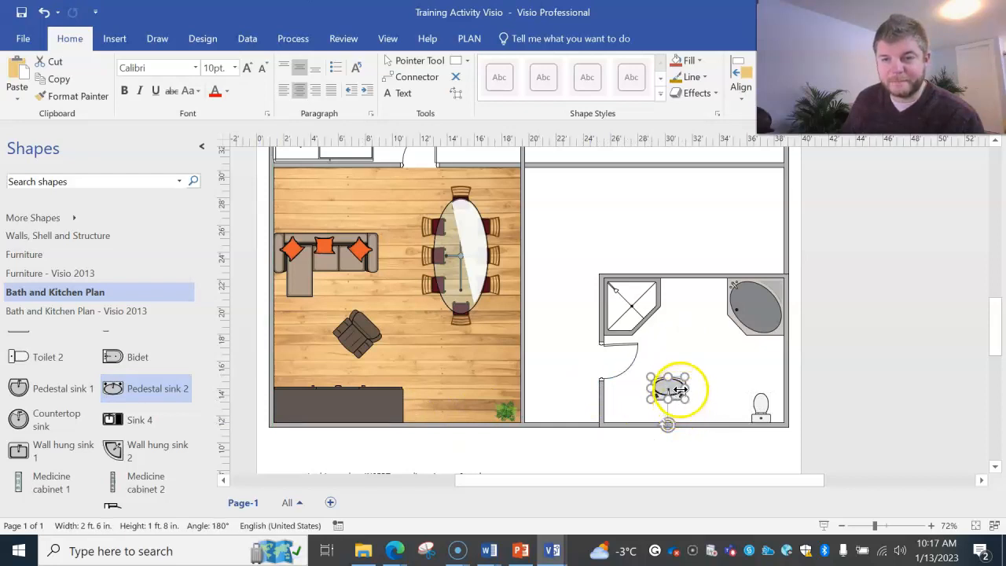
left_click_drag(671, 388, 671, 412)
left_click(723, 467)
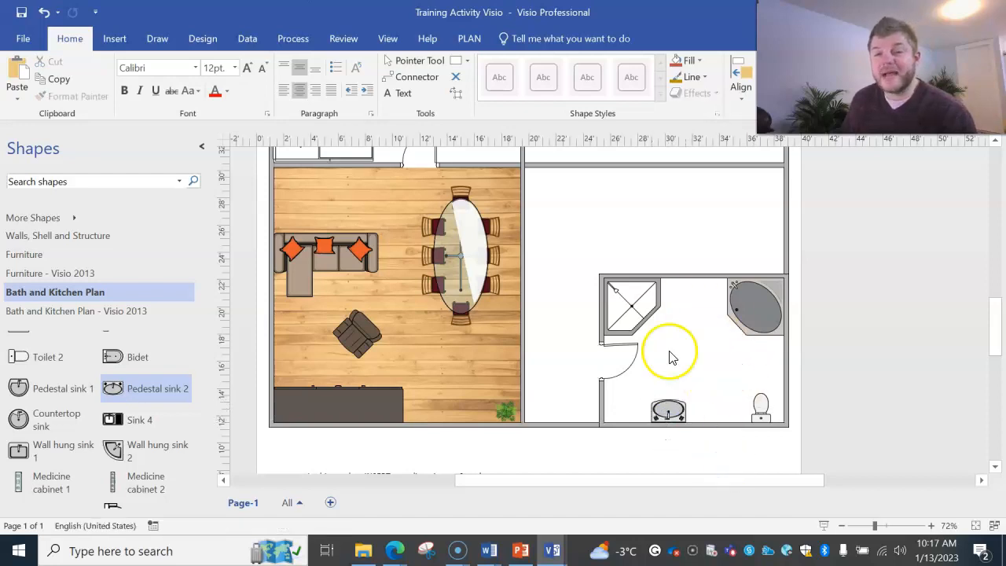
Mount a towel rack on the bathroom's top wall between the corner shower and the corner bathtub
scroll(51, 460, "down", 1)
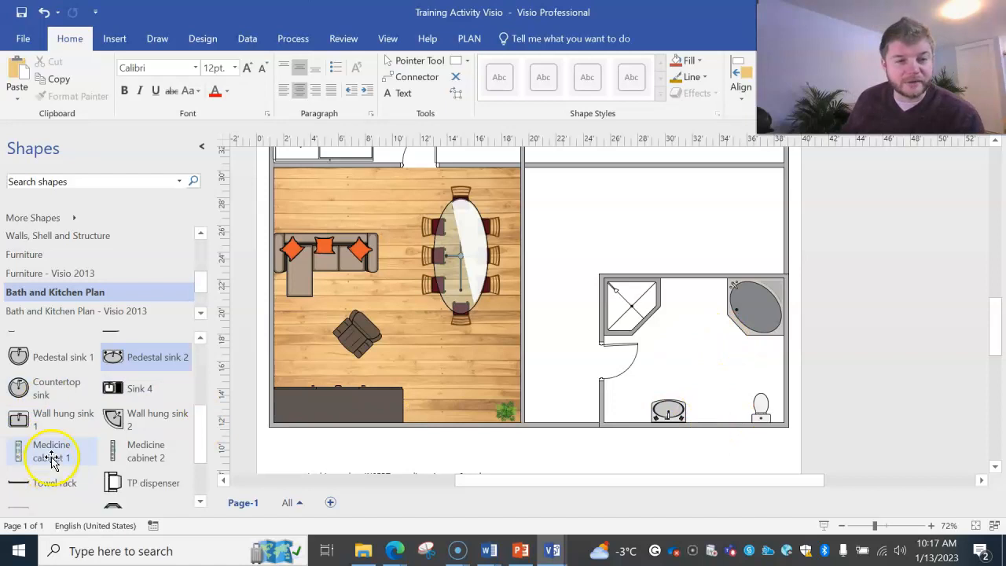
scroll(51, 459, "down", 2)
left_click_drag(45, 419, 703, 290)
Add a vertical partition wall about 4 ft long between the sink and the toilet, rising from the bathroom's bottom wall
left_click(946, 526)
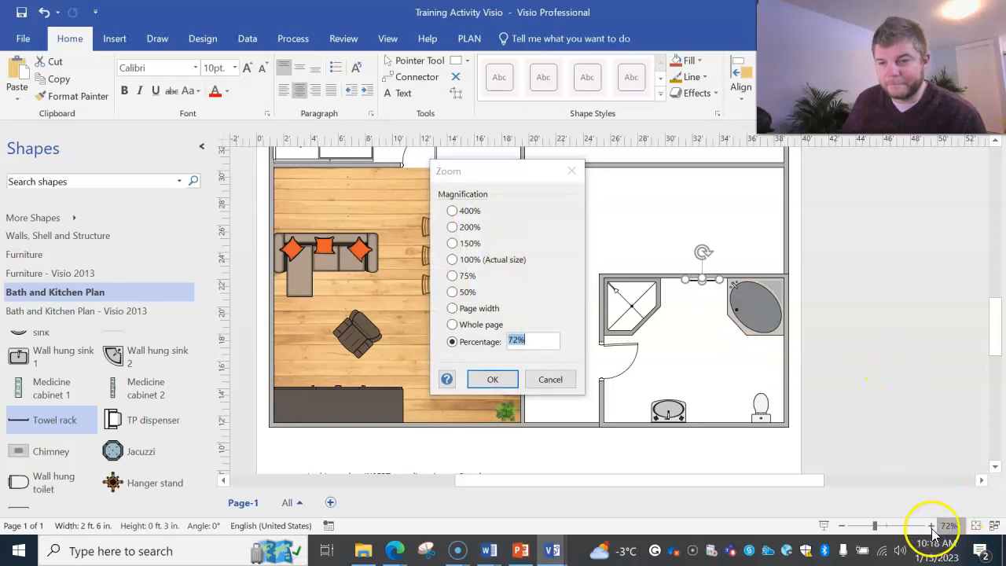
left_click(484, 378)
left_click(930, 525)
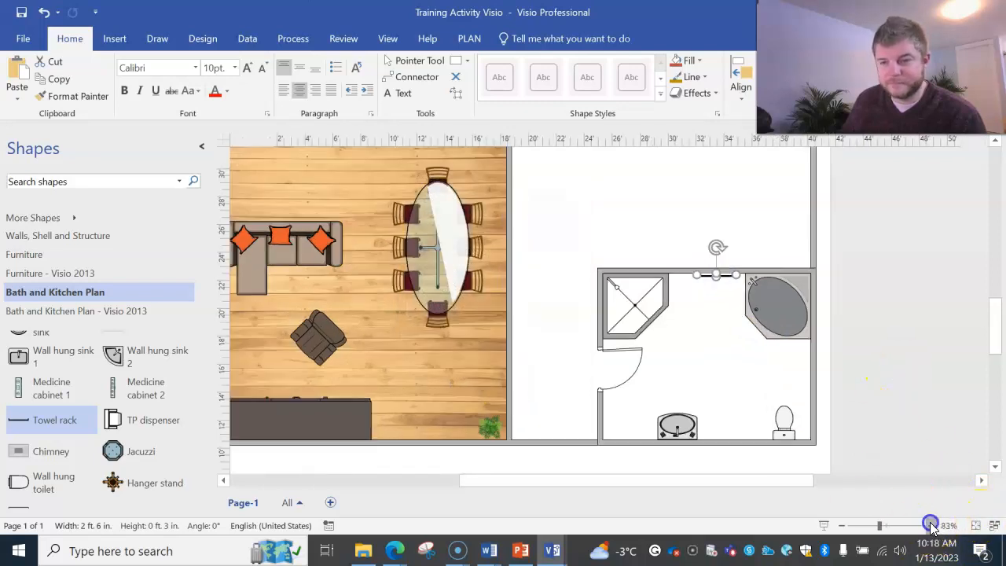
left_click(930, 526)
left_click(930, 525)
scroll(843, 434, "down", 1)
left_click_drag(677, 482, 711, 480)
left_click(625, 315)
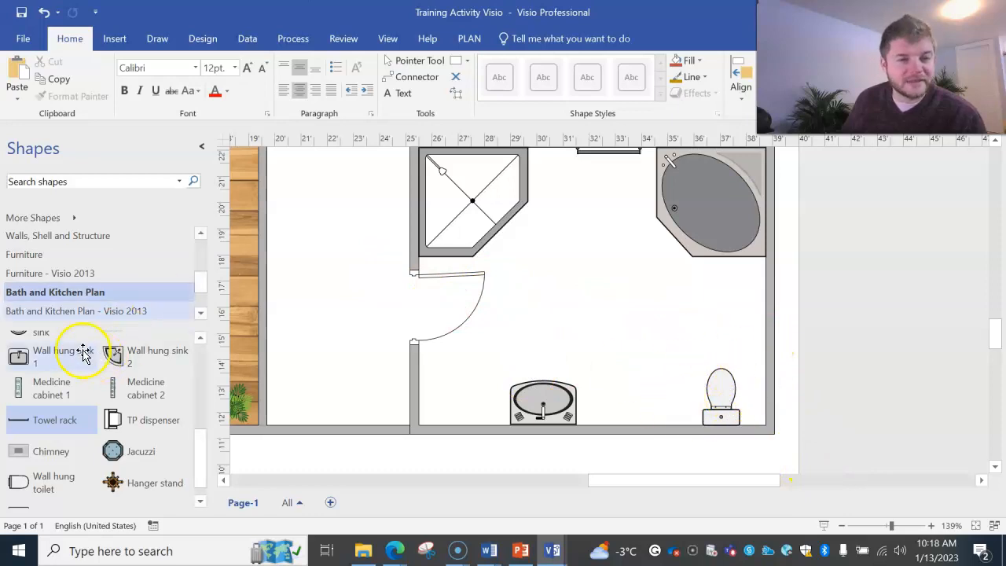
scroll(60, 236, "up", 4)
left_click(76, 317)
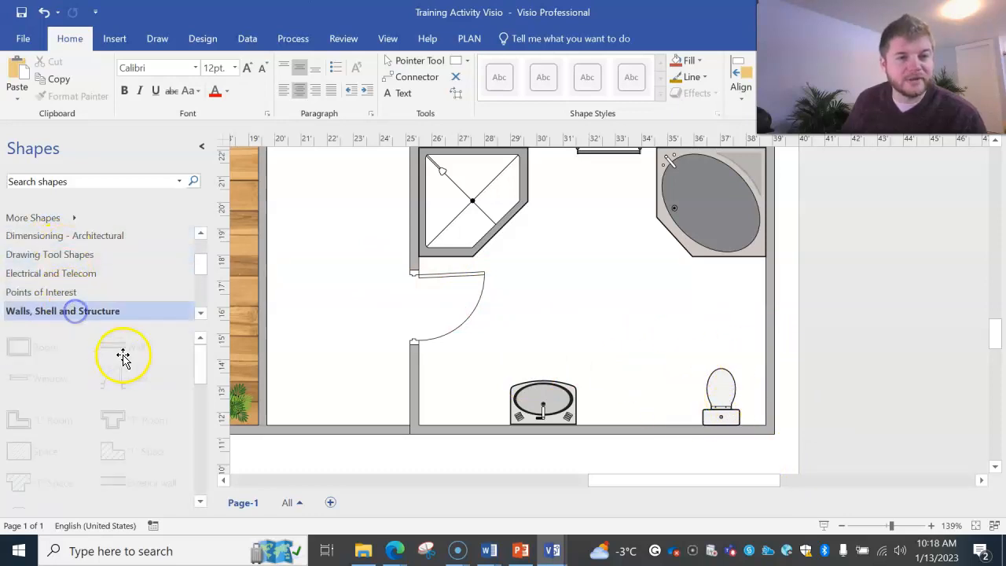
left_click_drag(132, 346, 739, 361)
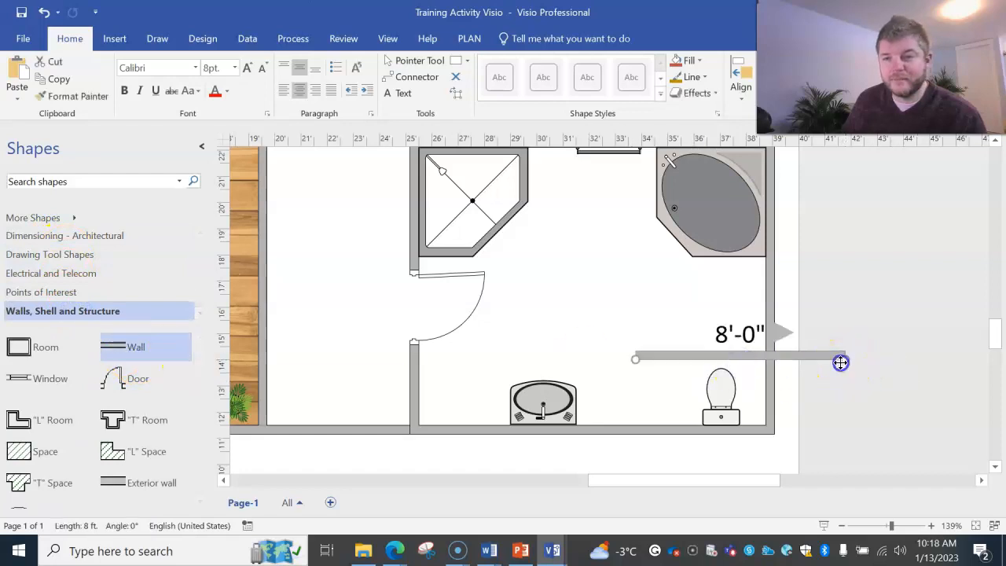
left_click_drag(841, 362, 635, 253)
left_click_drag(632, 306, 653, 372)
left_click(826, 415)
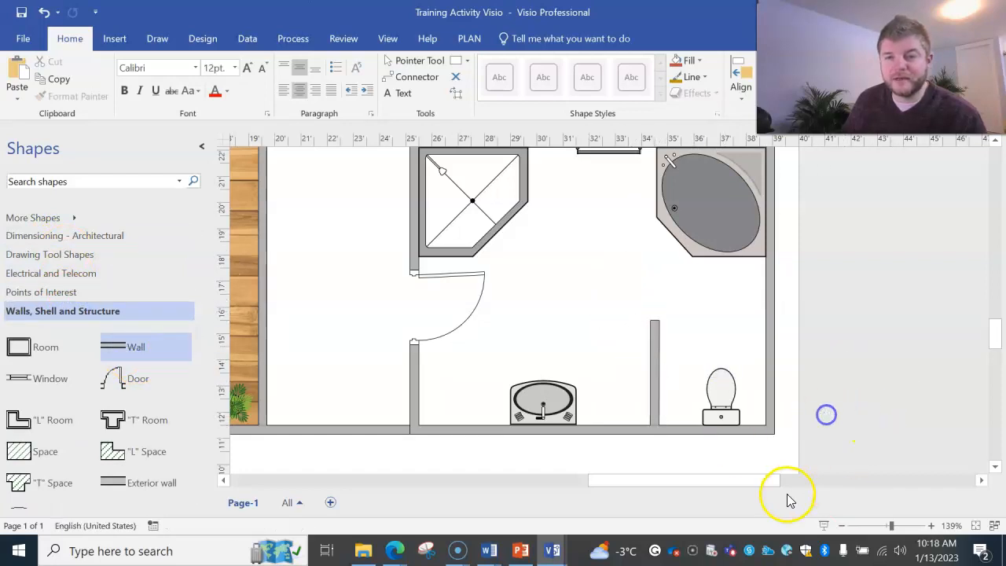
Nudge the toilet slightly left to centre it between the partition and the outer wall
left_click(722, 390)
key("Left")
key("Left")
key("Left")
key("Left")
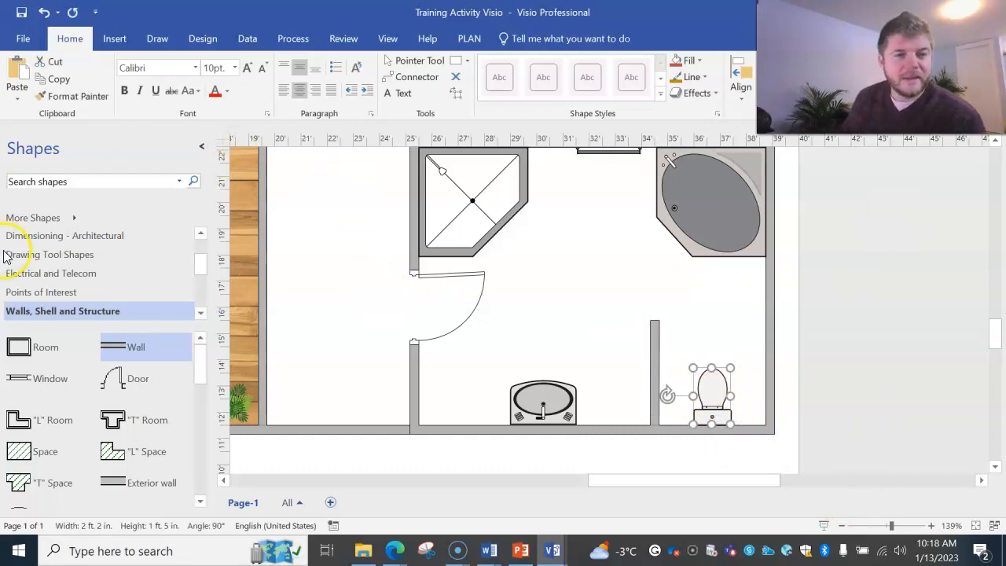
left_click(550, 240)
Review the whole floor plan, from the bathroom and living room up to the bedroom and dining area
scroll(622, 315, "up", 3)
scroll(637, 372, "down", 3)
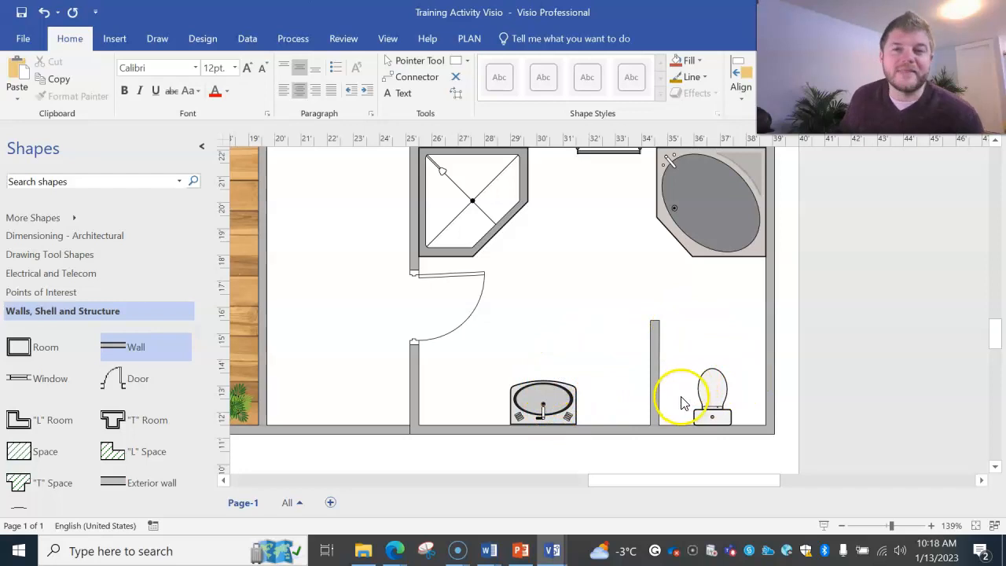
left_click(839, 526)
left_click(839, 526)
left_click(839, 527)
left_click_drag(642, 485, 575, 476)
scroll(620, 370, "up", 2)
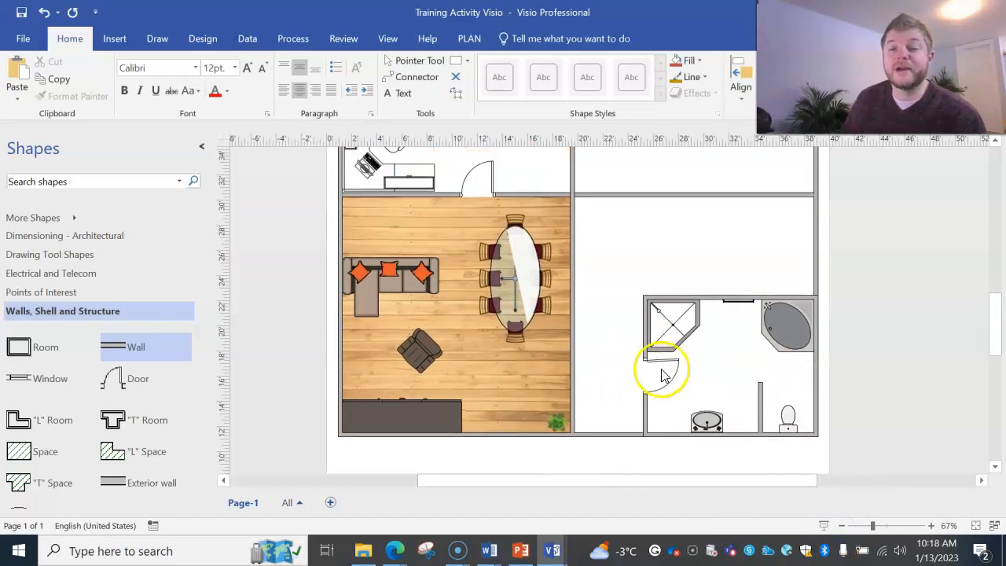
scroll(664, 378, "up", 5)
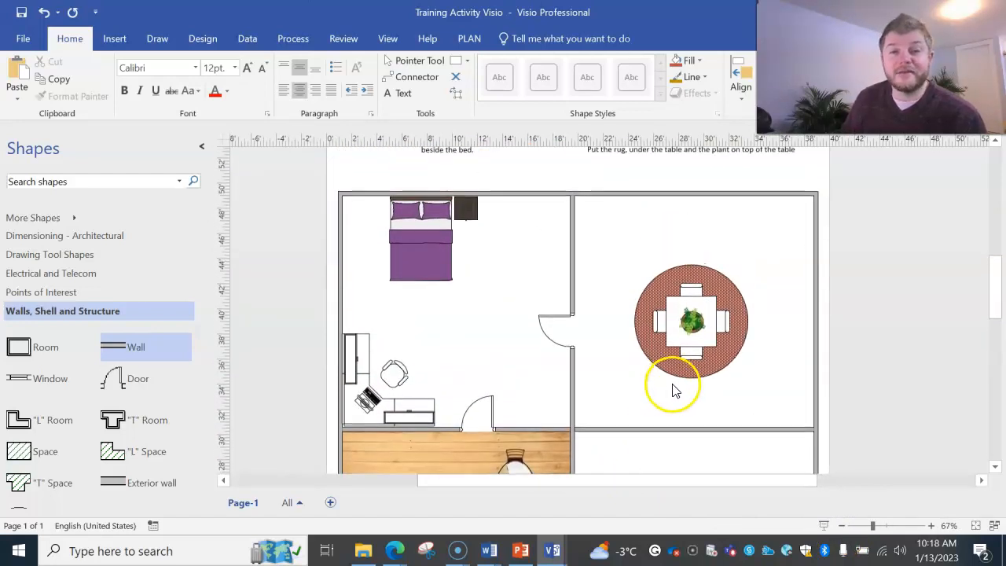
scroll(673, 390, "down", 5)
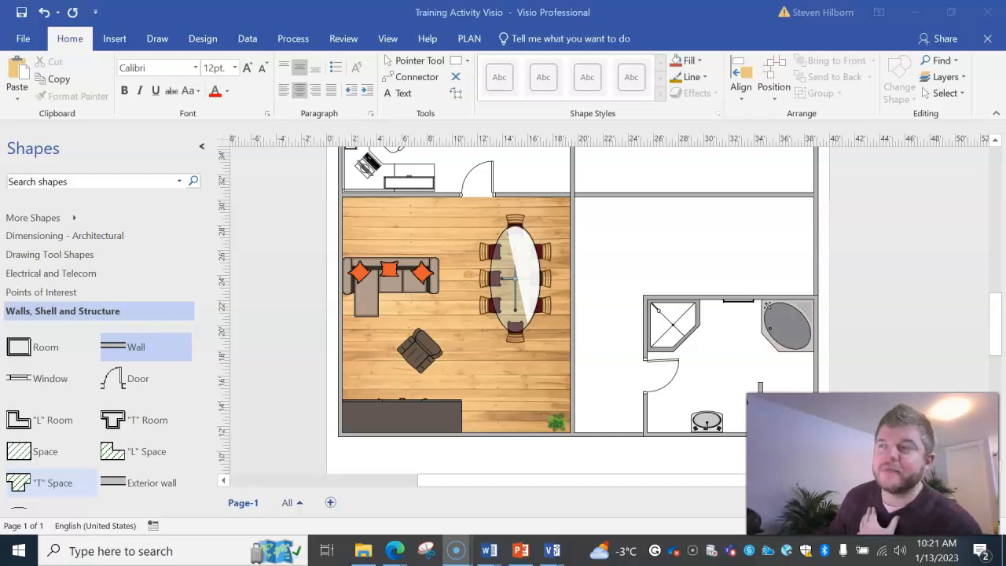
Choose PDF as the format for saving a copy of the drawing, and cancel without saving
left_click(34, 45)
left_click(63, 168)
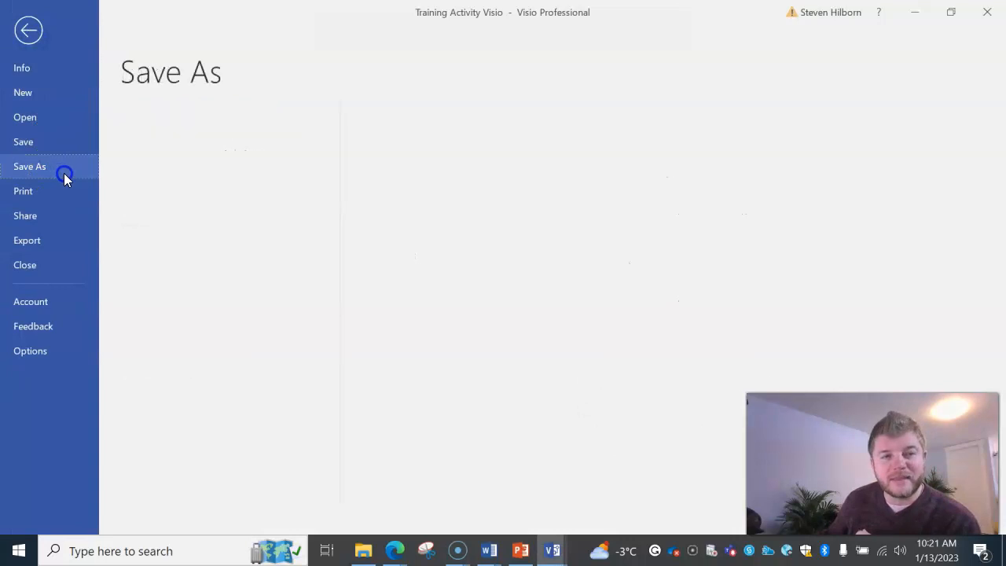
left_click(217, 366)
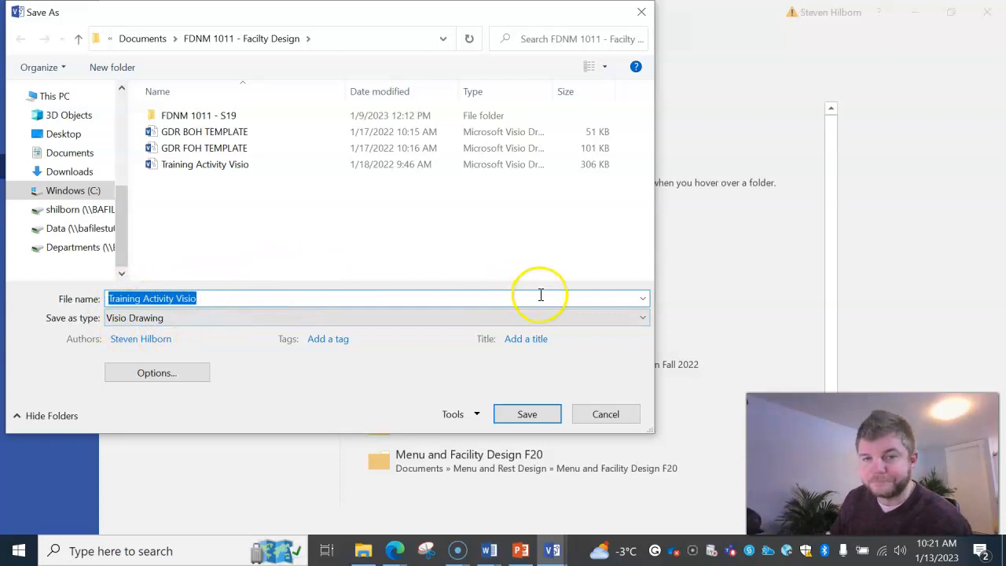
left_click(640, 319)
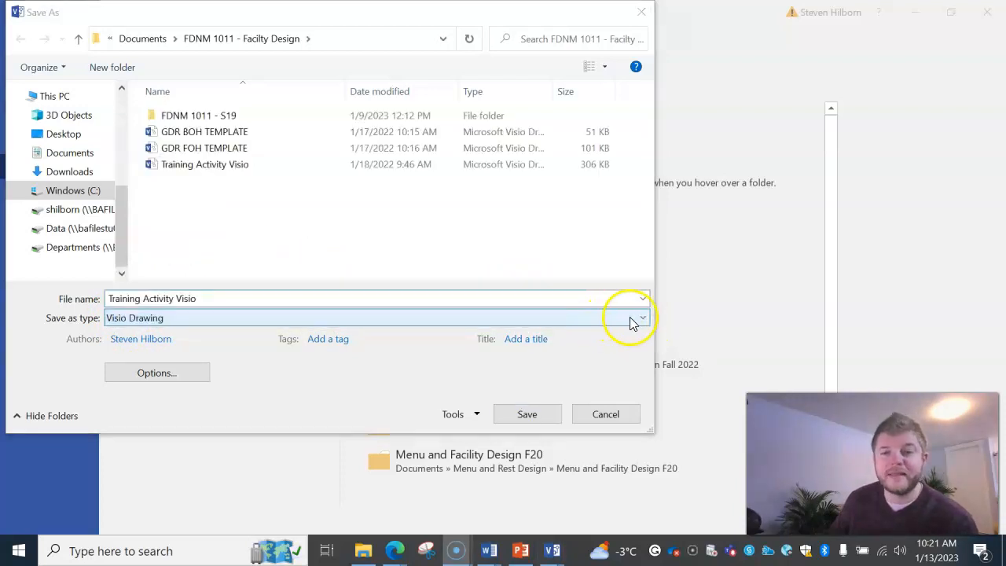
left_click(629, 320)
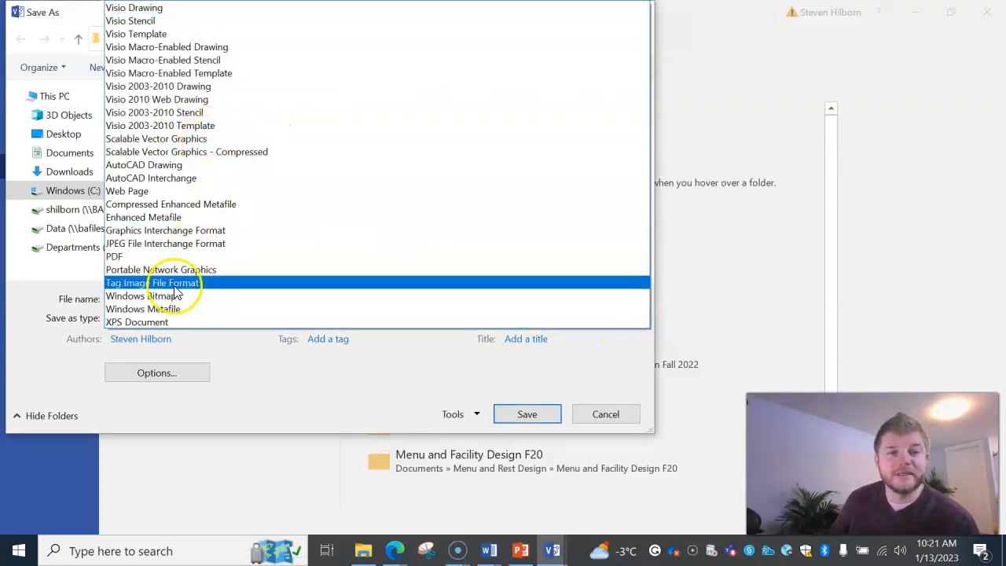
left_click(124, 257)
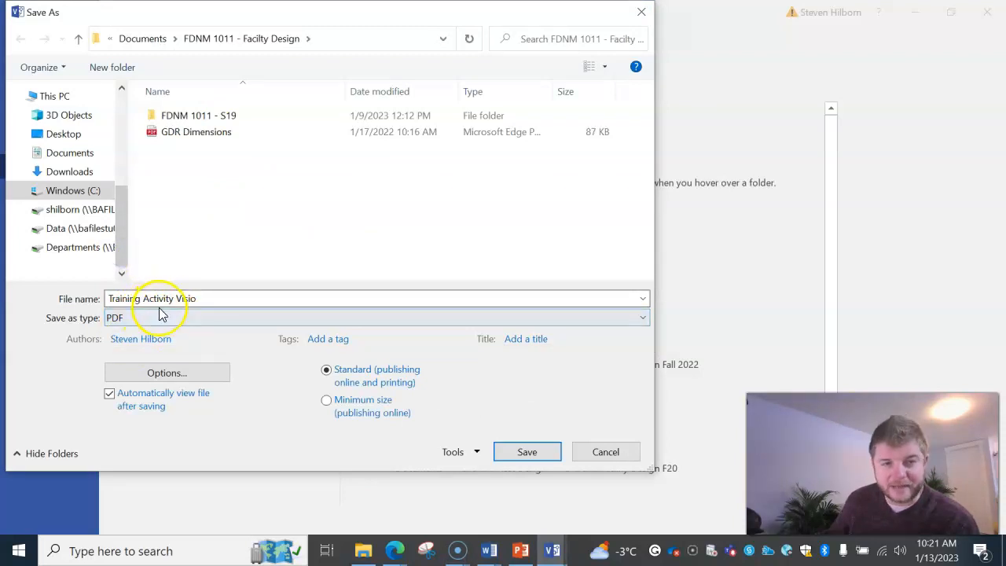
left_click(606, 451)
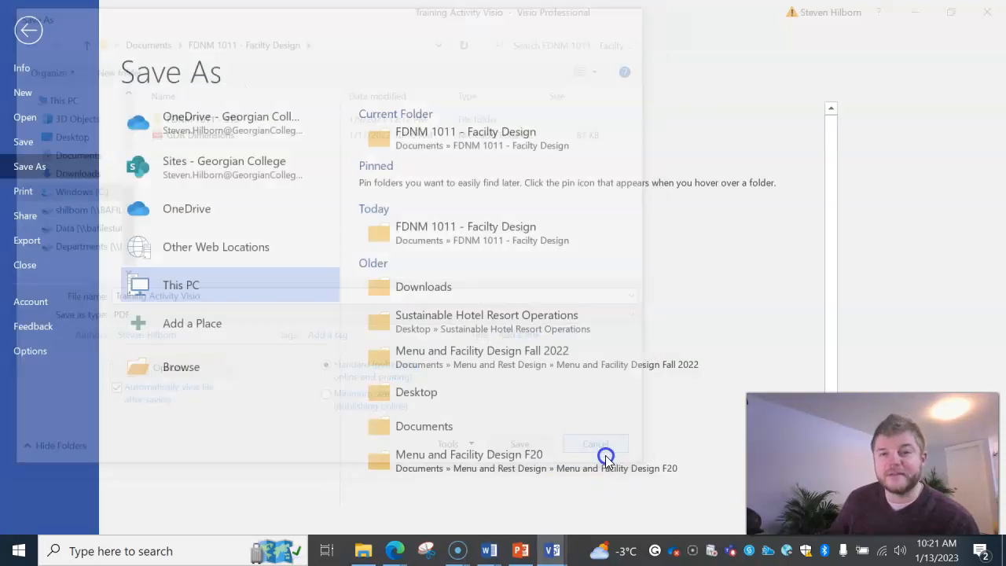
left_click(24, 27)
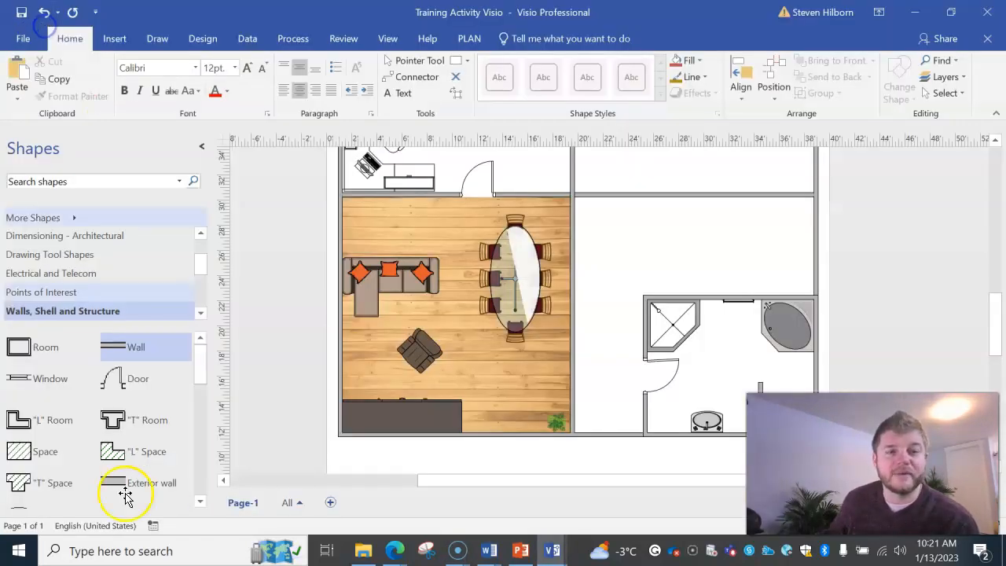